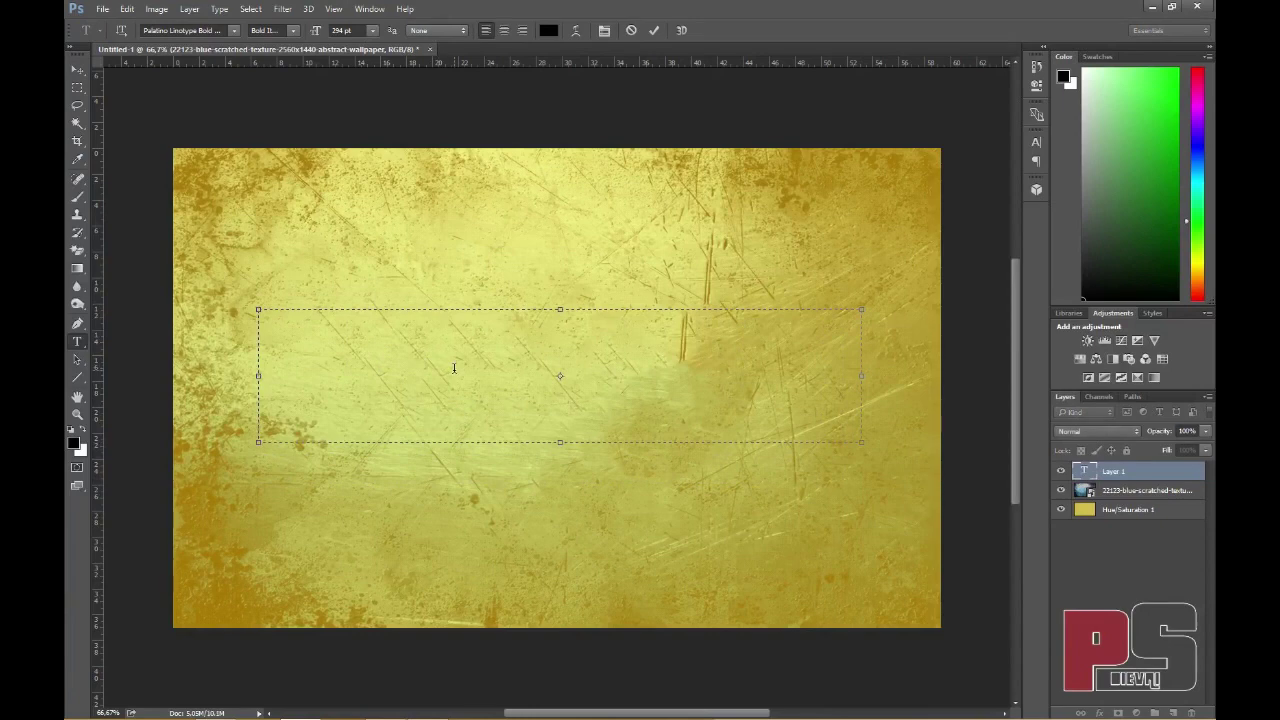
- Enter "Dievai" in the text box and shift the text toward the middle of the canvas
type("D")
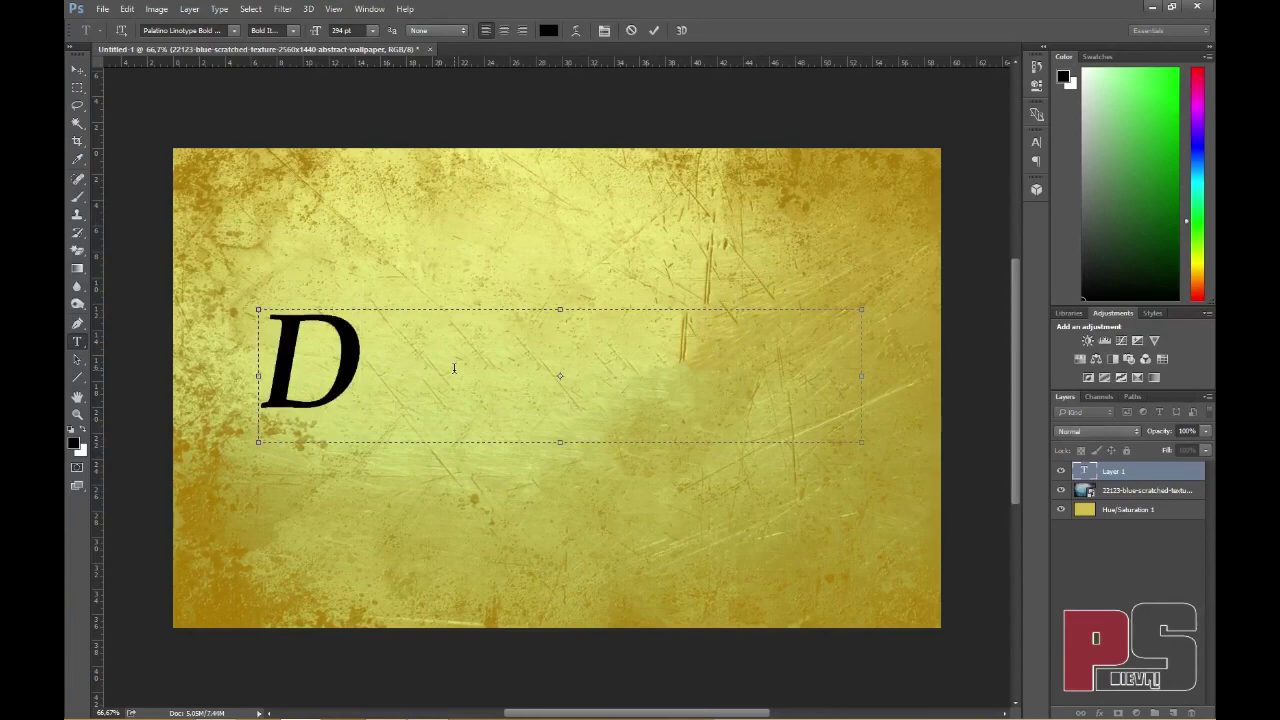
type("ievai")
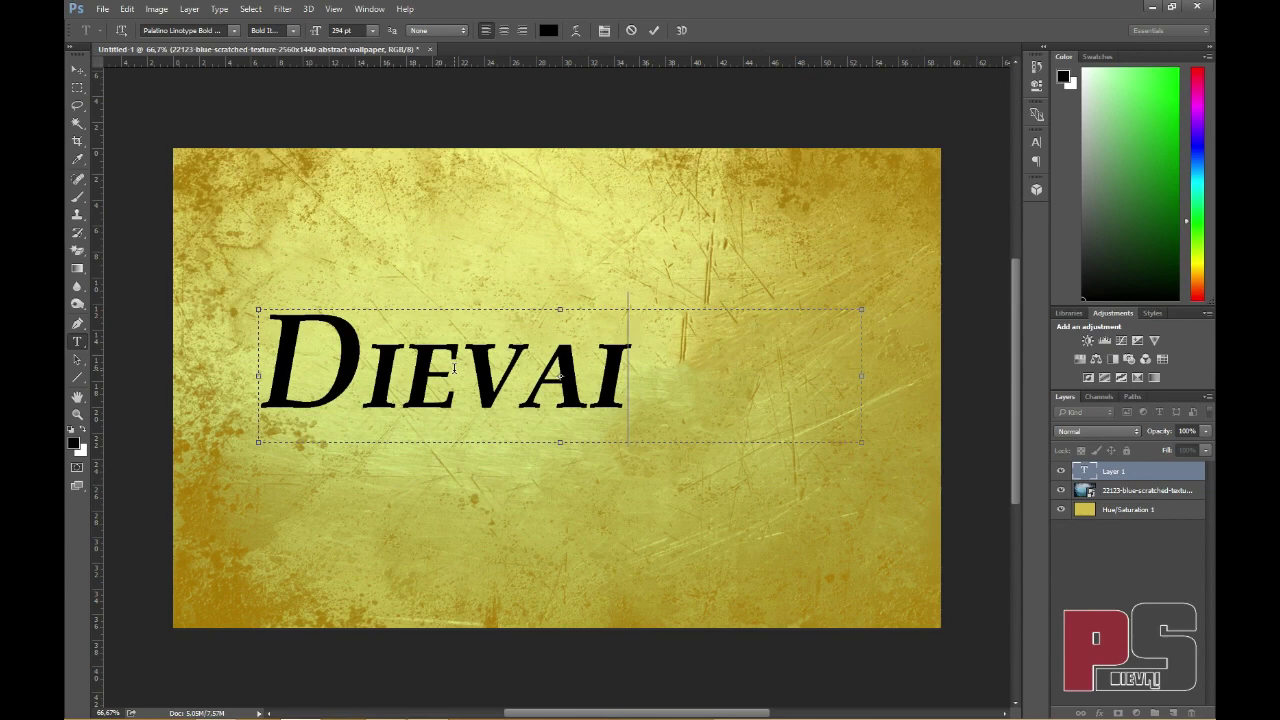
left_click_drag(333, 228, 399, 237)
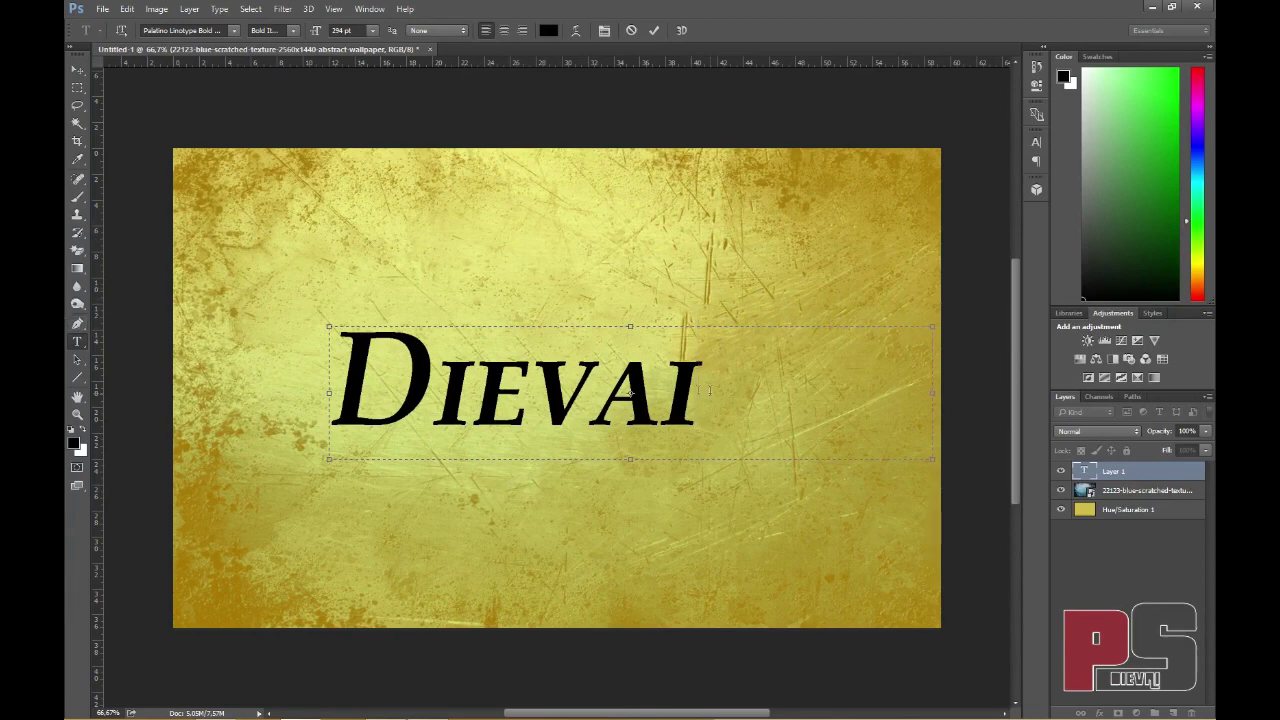
- Select the whole word, preview different fonts on it, and set its font to FreesiaUPC Bold
left_click_drag(700, 380, 307, 373)
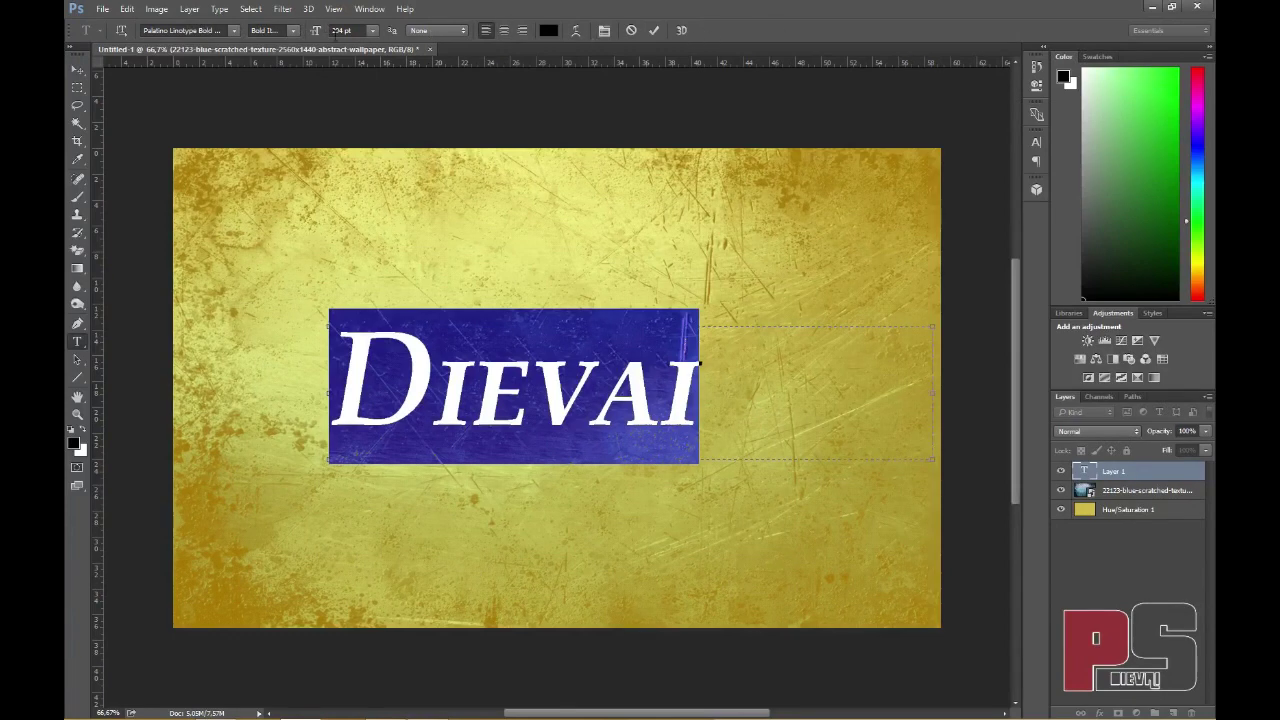
left_click(236, 33)
key("Down")
key("Down")
key("Down")
key("Down")
key("Down")
key("Down")
key("Down")
key("Down")
key("Down")
key("Down")
key("Down")
key("Down")
key("Down")
key("Down")
key("Down")
key("Down")
key("Down")
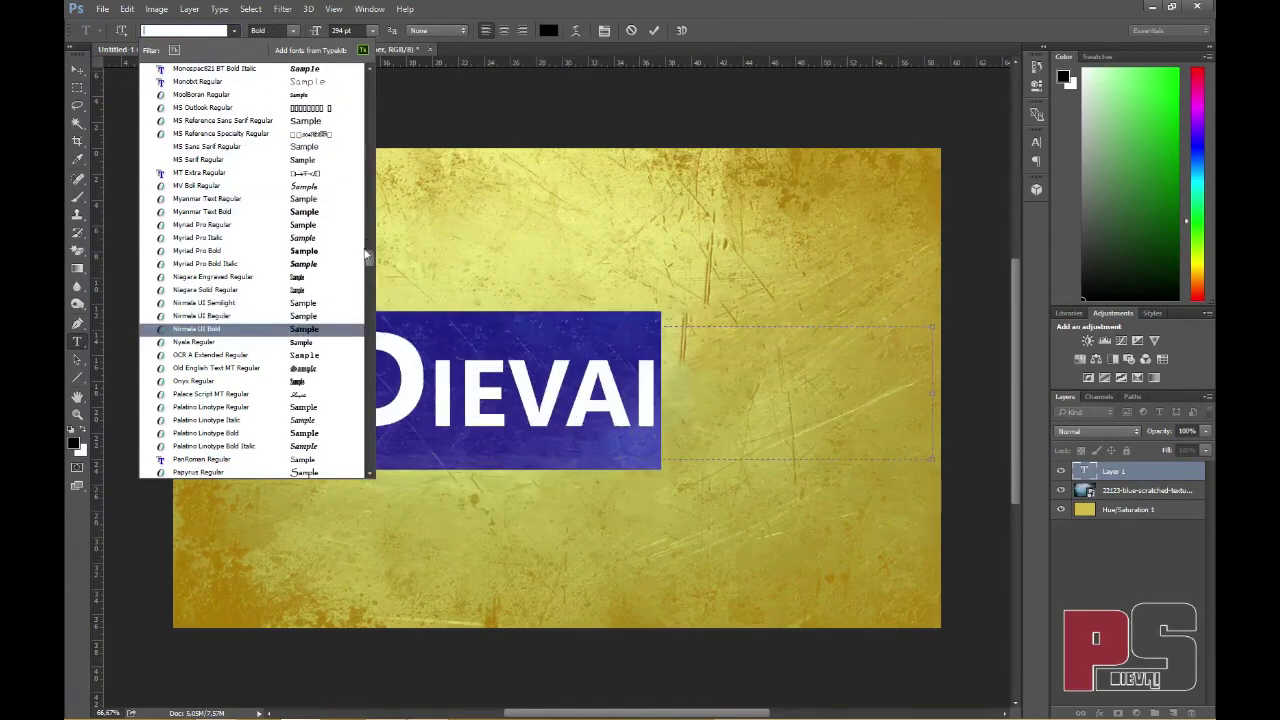
left_click_drag(366, 251, 399, 471)
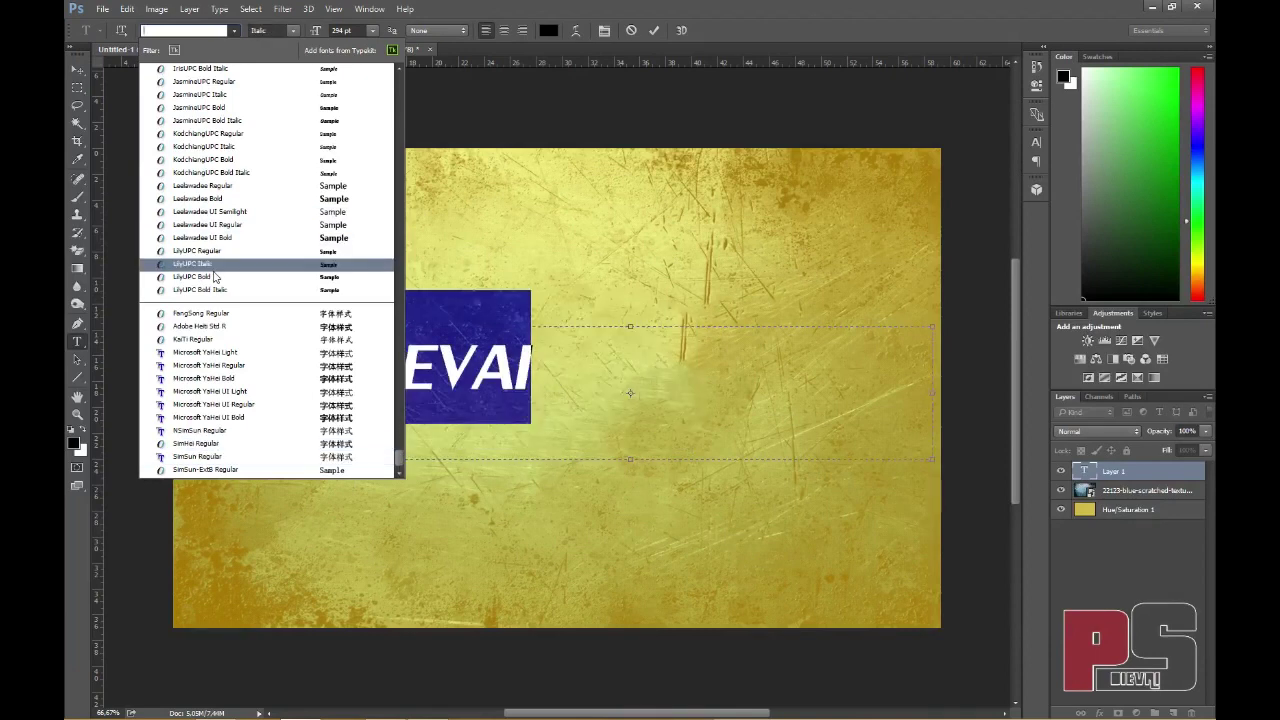
key("Up")
key("Up")
key("Up")
key("Up")
key("Up")
key("Up")
key("Up")
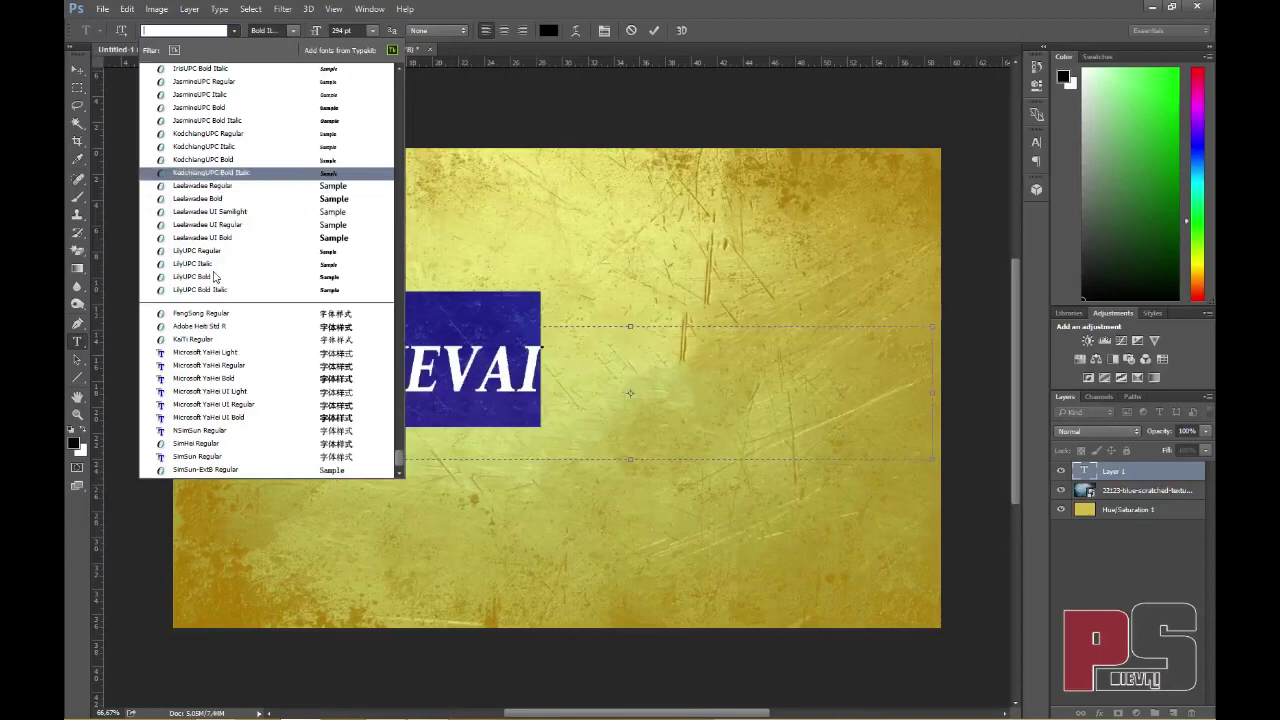
key("Up")
key("Up")
key("Up")
key("Up")
key("Up")
key("Up")
key("Up")
key("Up")
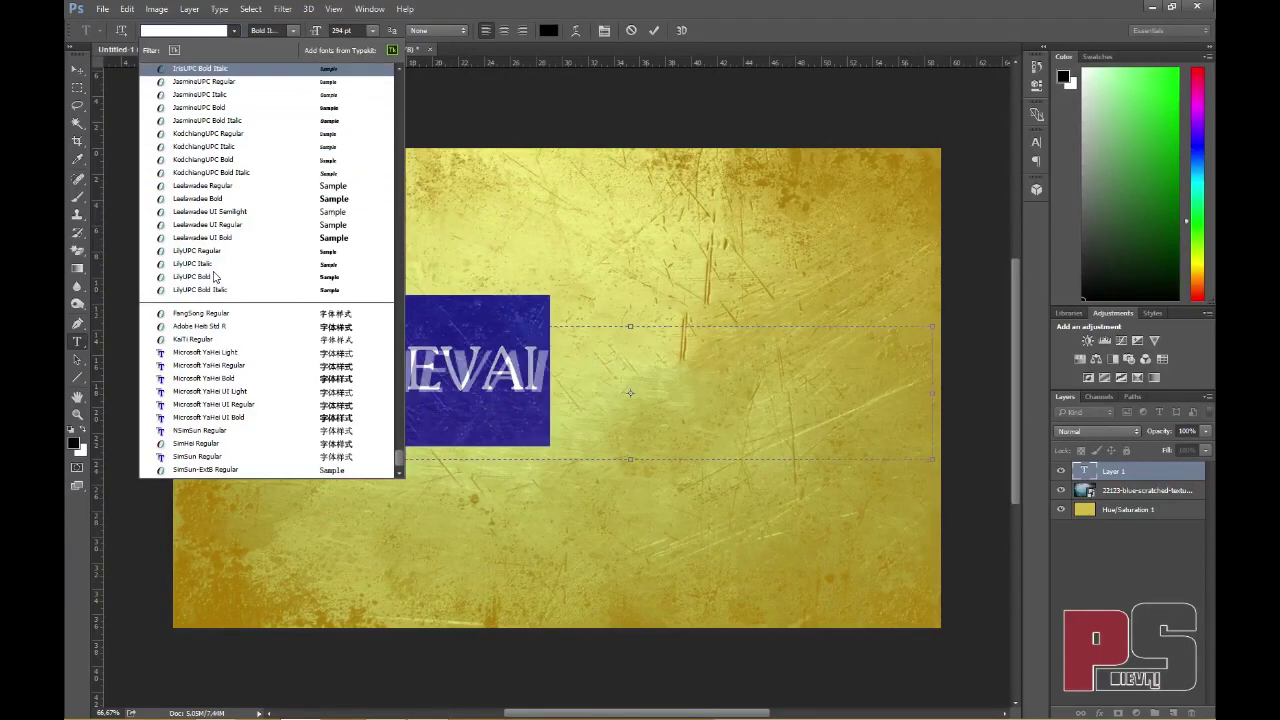
key("Up")
key("Up")
key("Up")
key("Up")
key("Up")
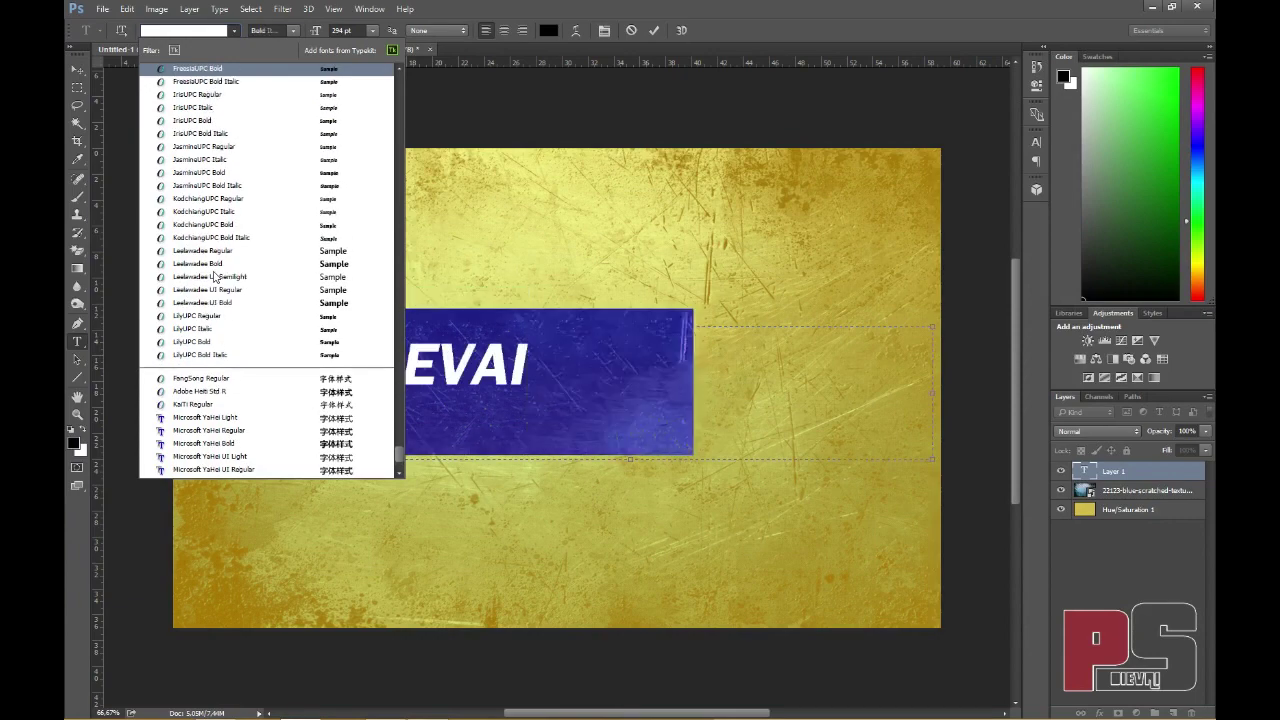
key("Up")
key("Up")
key("Down")
key("Down")
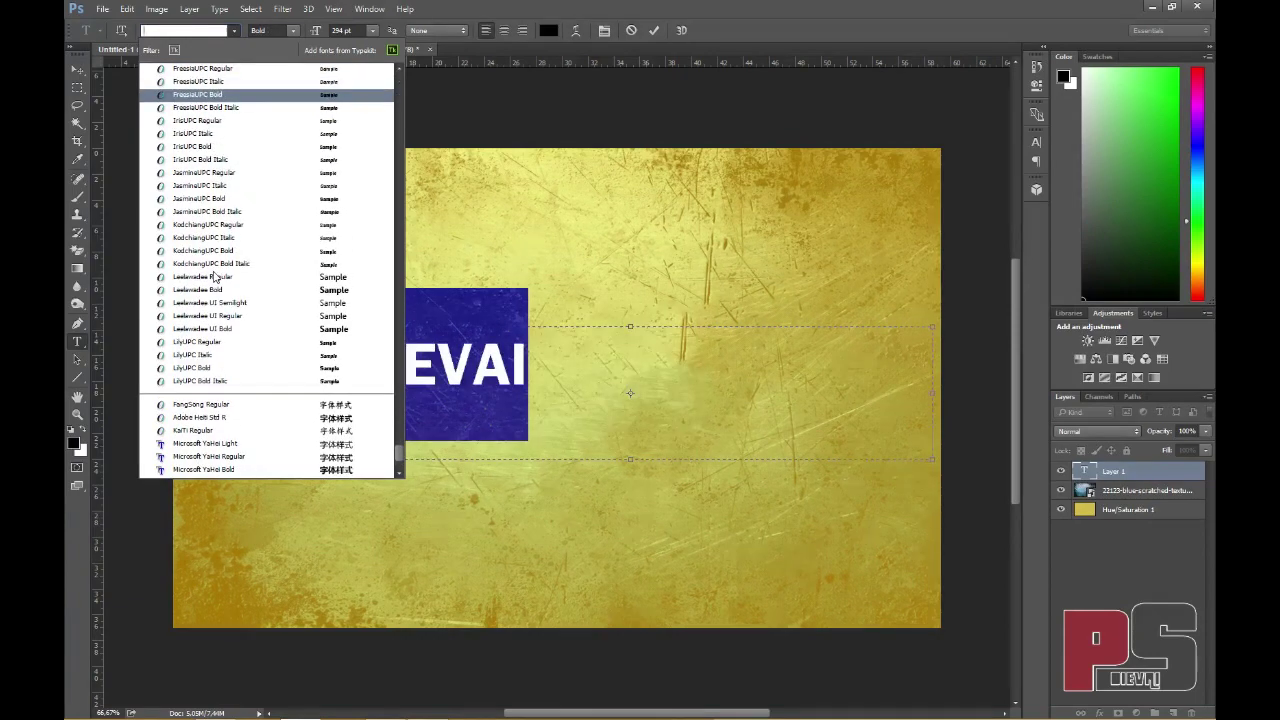
left_click(211, 95)
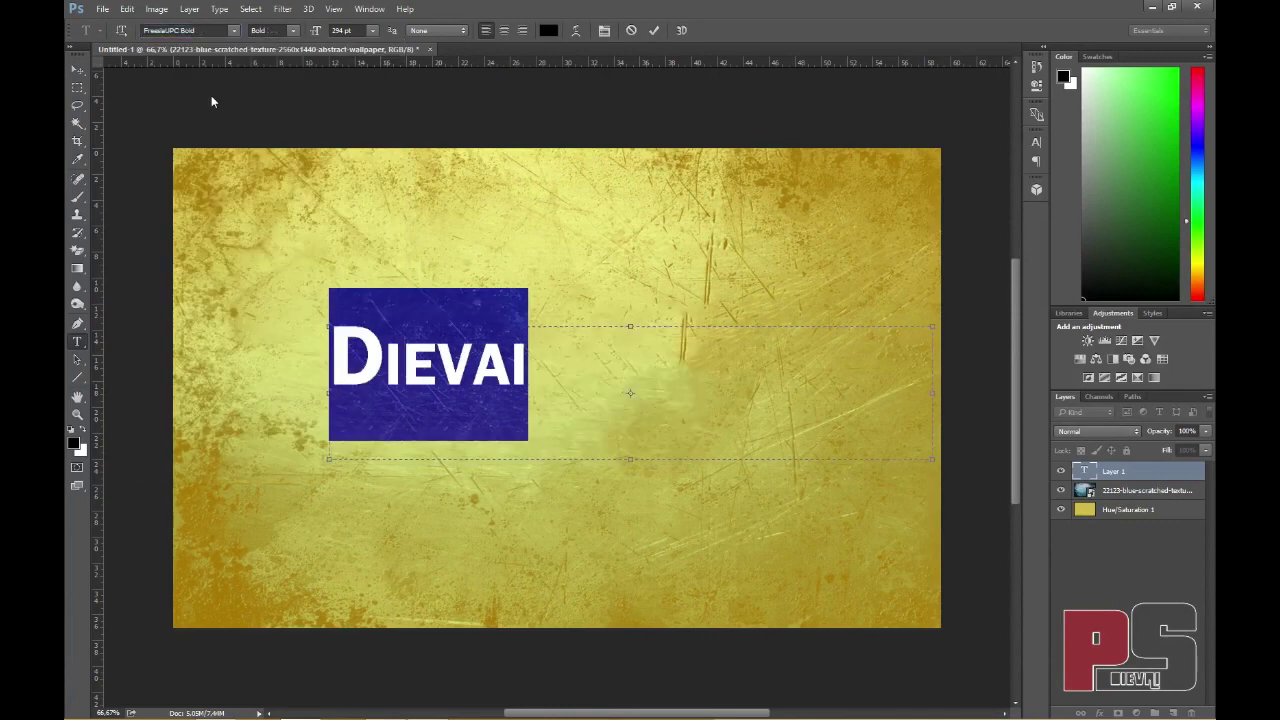
- Commit the text and move it to the middle of the canvas with the Move tool
left_click(77, 73)
left_click_drag(300, 306, 423, 349)
key("ctrl+t")
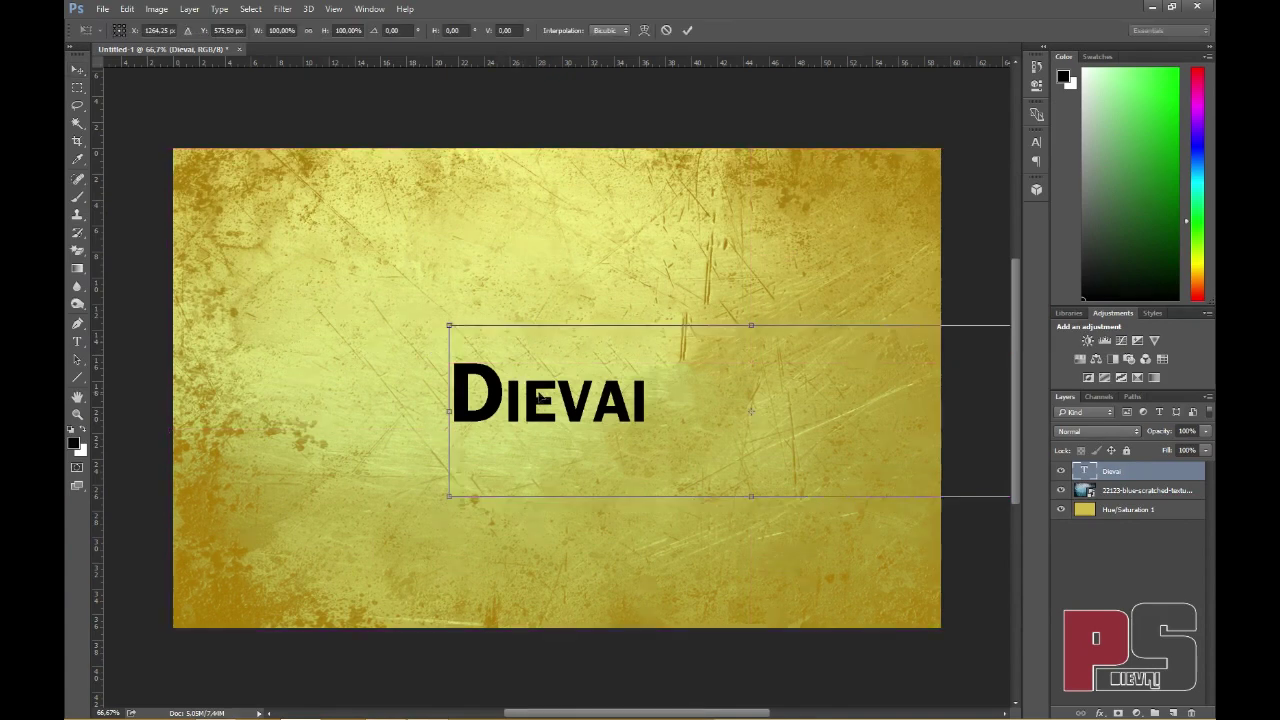
left_click_drag(632, 381, 573, 381)
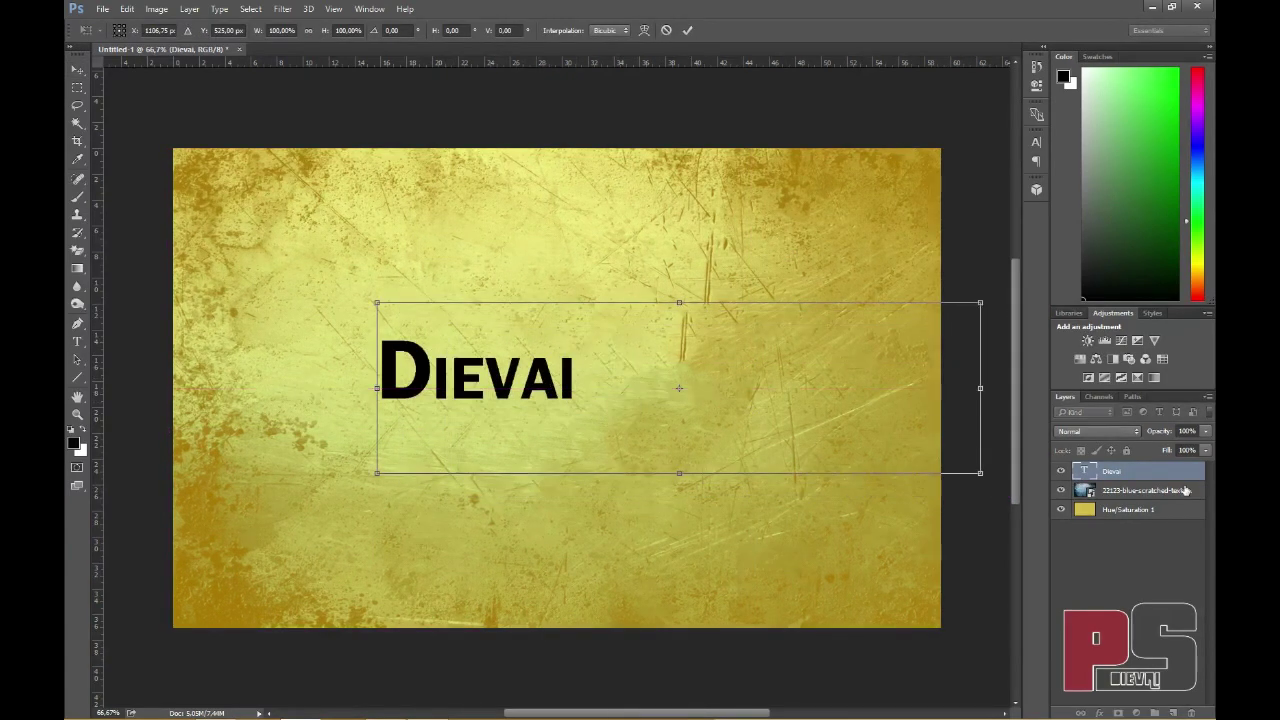
key("Escape")
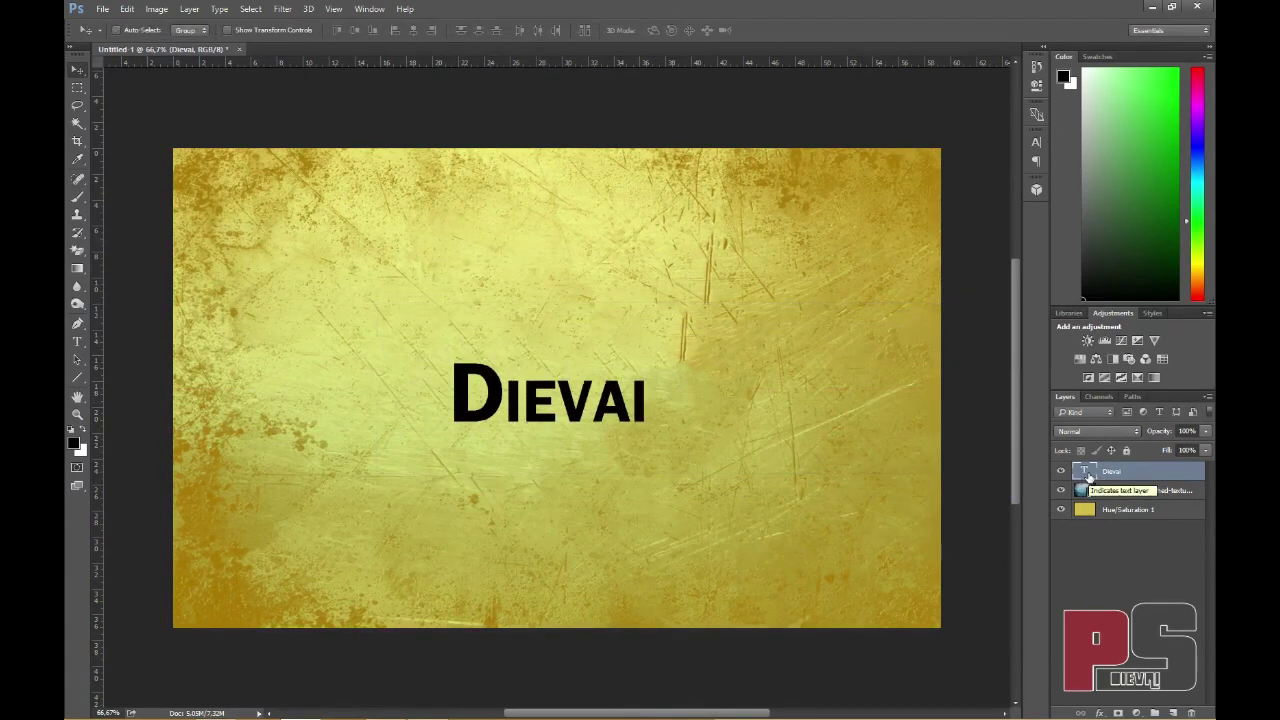
double_click(1088, 472)
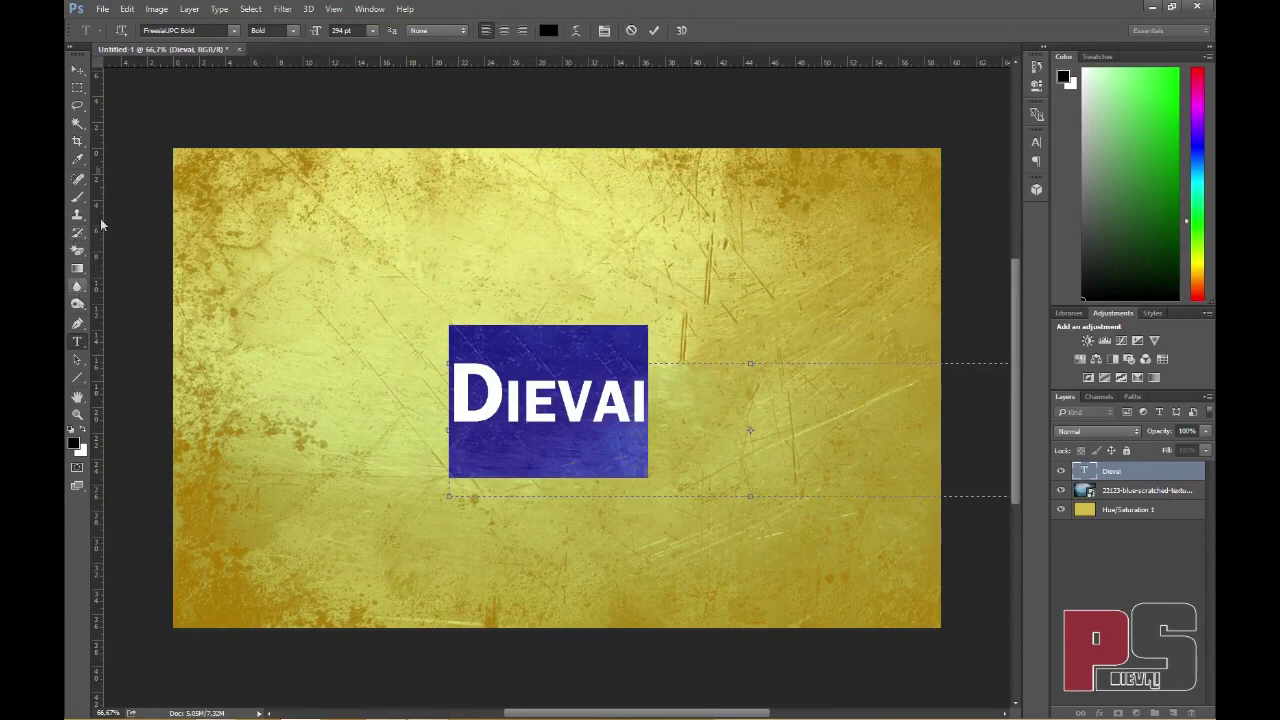
left_click(631, 31)
key("v")
double_click(1084, 472)
left_click(654, 36)
- Reopen the Dievai text layer for editing, try the Regular, Italic and Bold styles, and set the font style to Bold Italic
double_click(1084, 472)
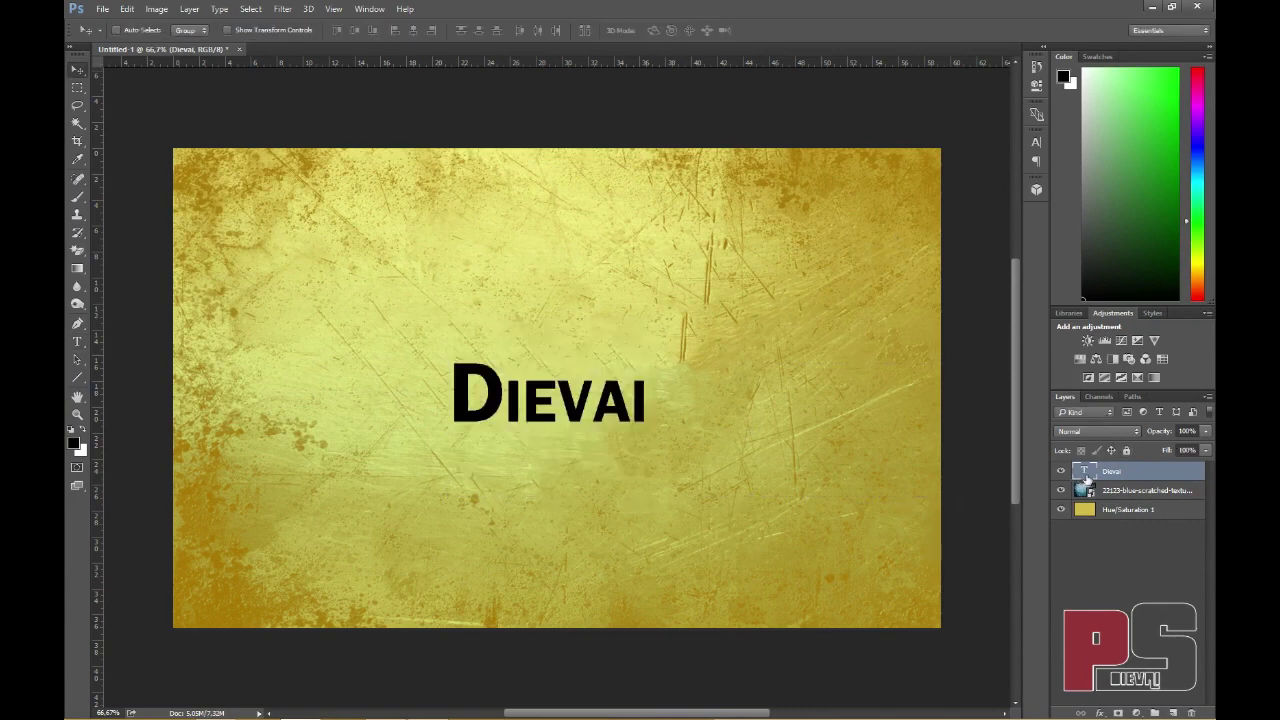
left_click(262, 30)
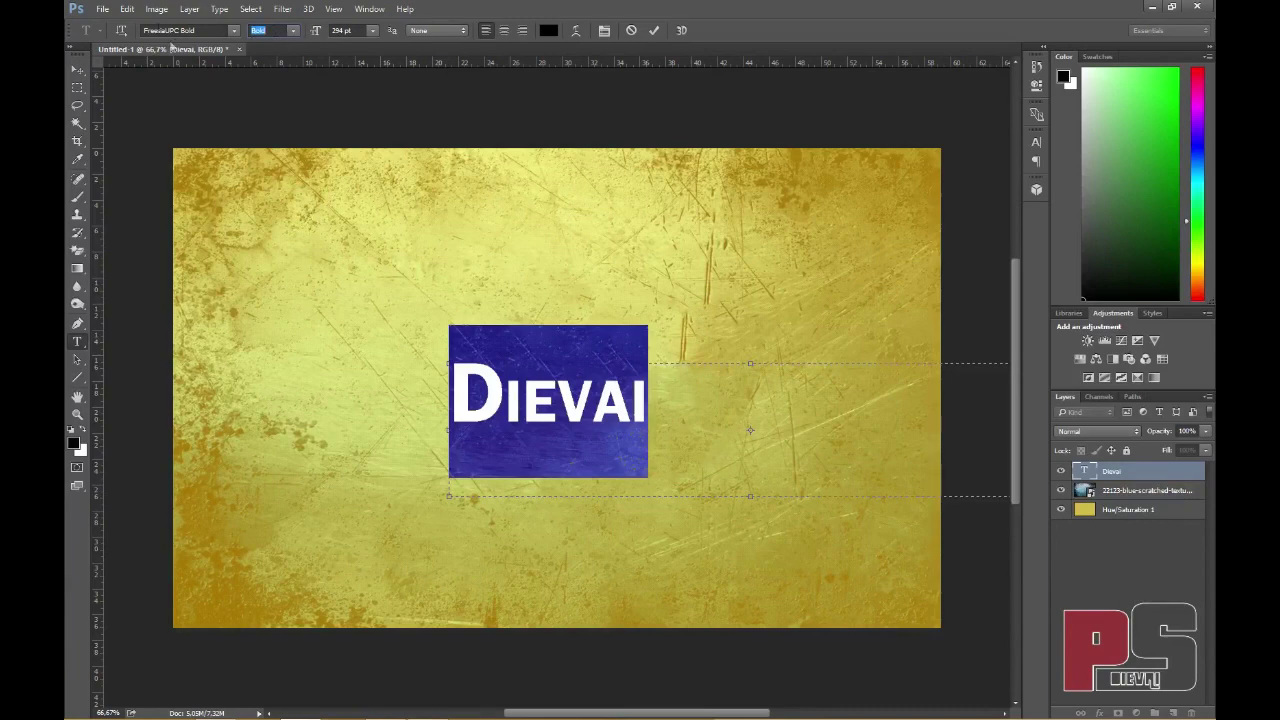
left_click(293, 30)
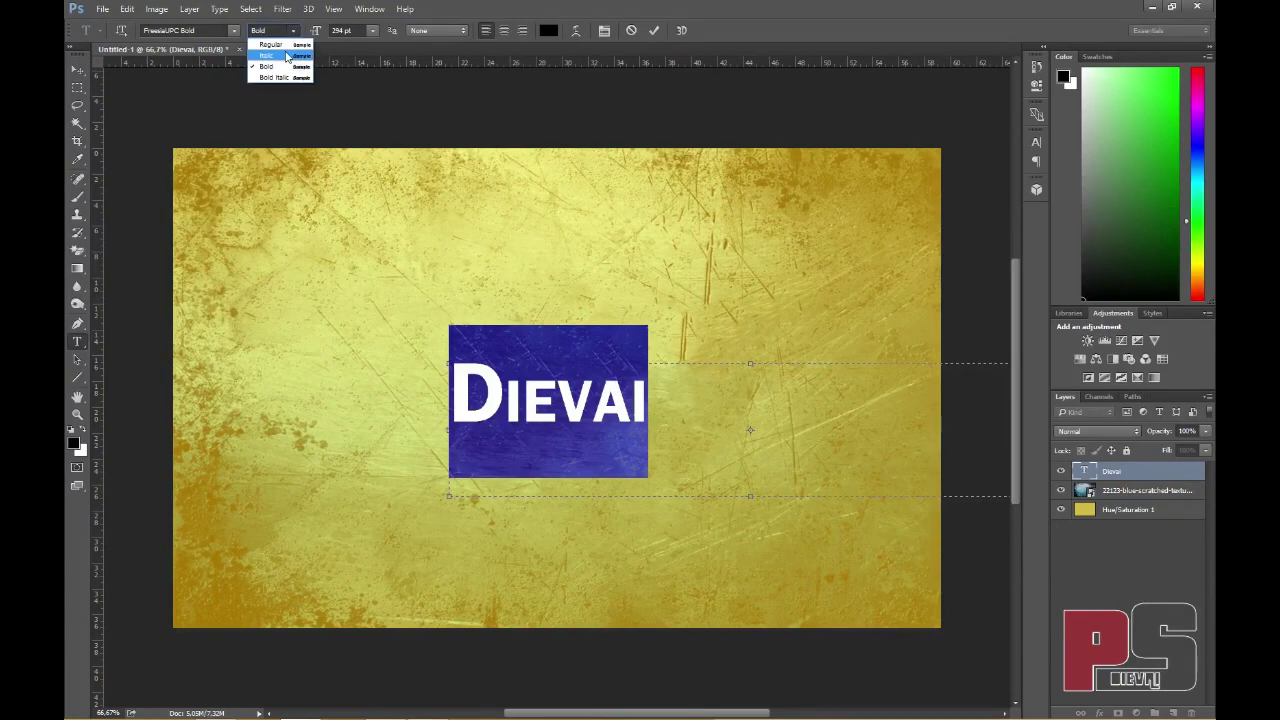
left_click(270, 44)
left_click(293, 30)
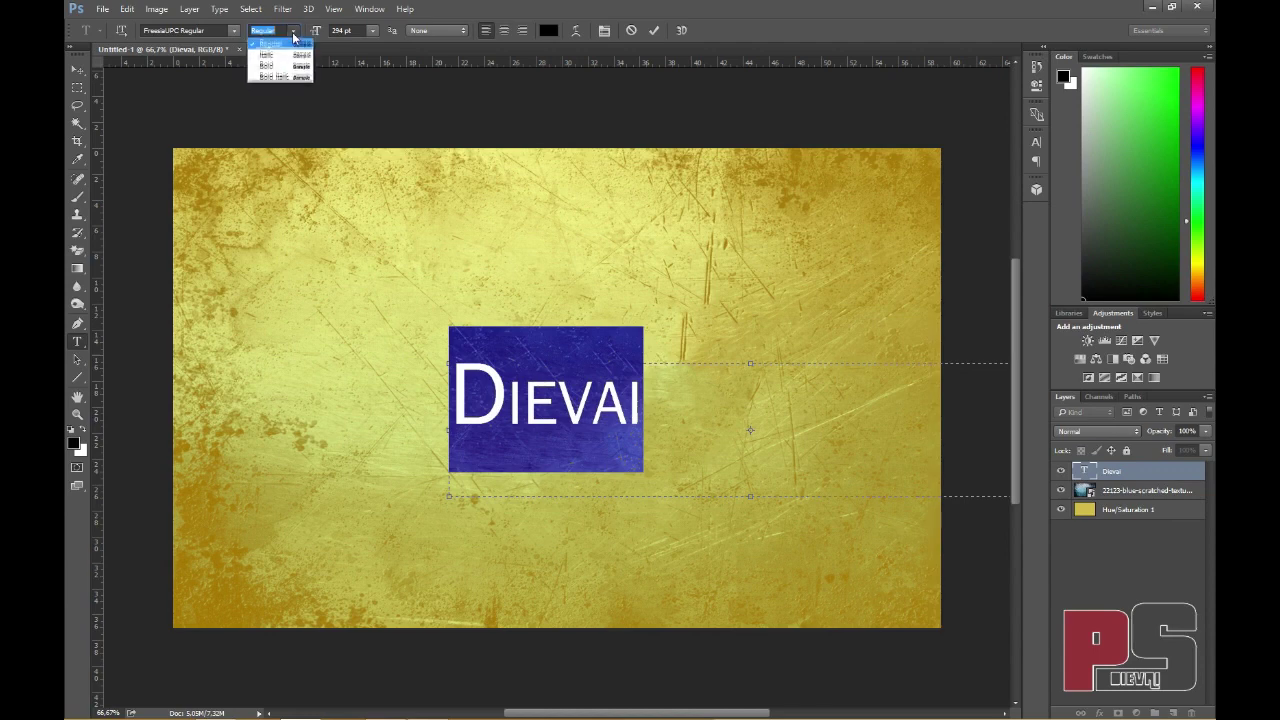
left_click(272, 56)
left_click(293, 30)
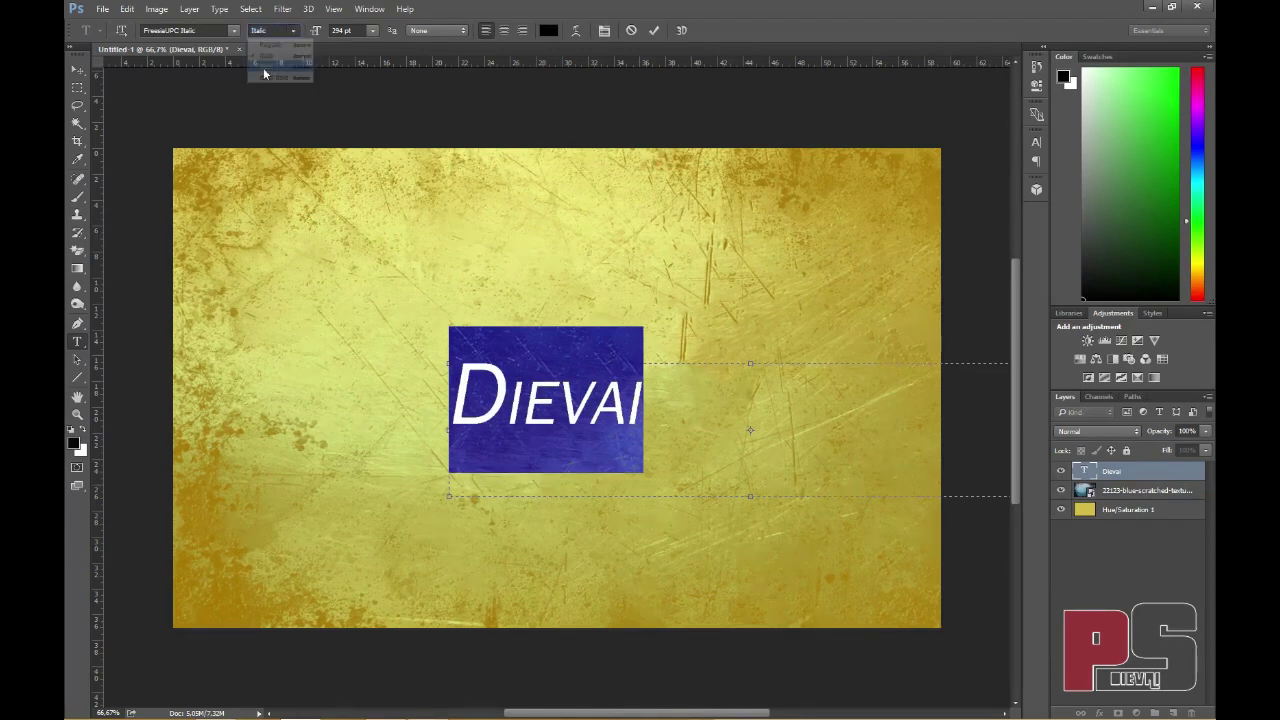
left_click(270, 66)
left_click(293, 32)
left_click(270, 78)
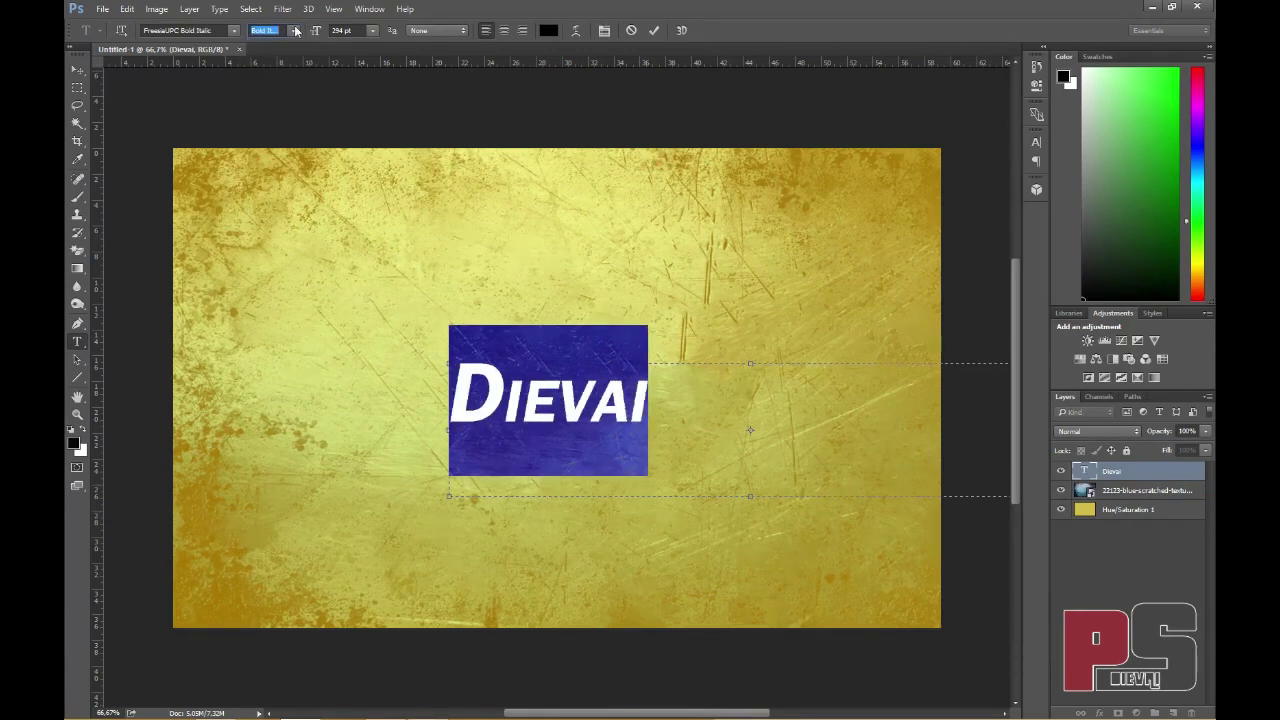
- Switch the text's font style to Regular and back to Bold Italic for comparison
left_click(294, 30)
left_click(270, 44)
left_click(294, 31)
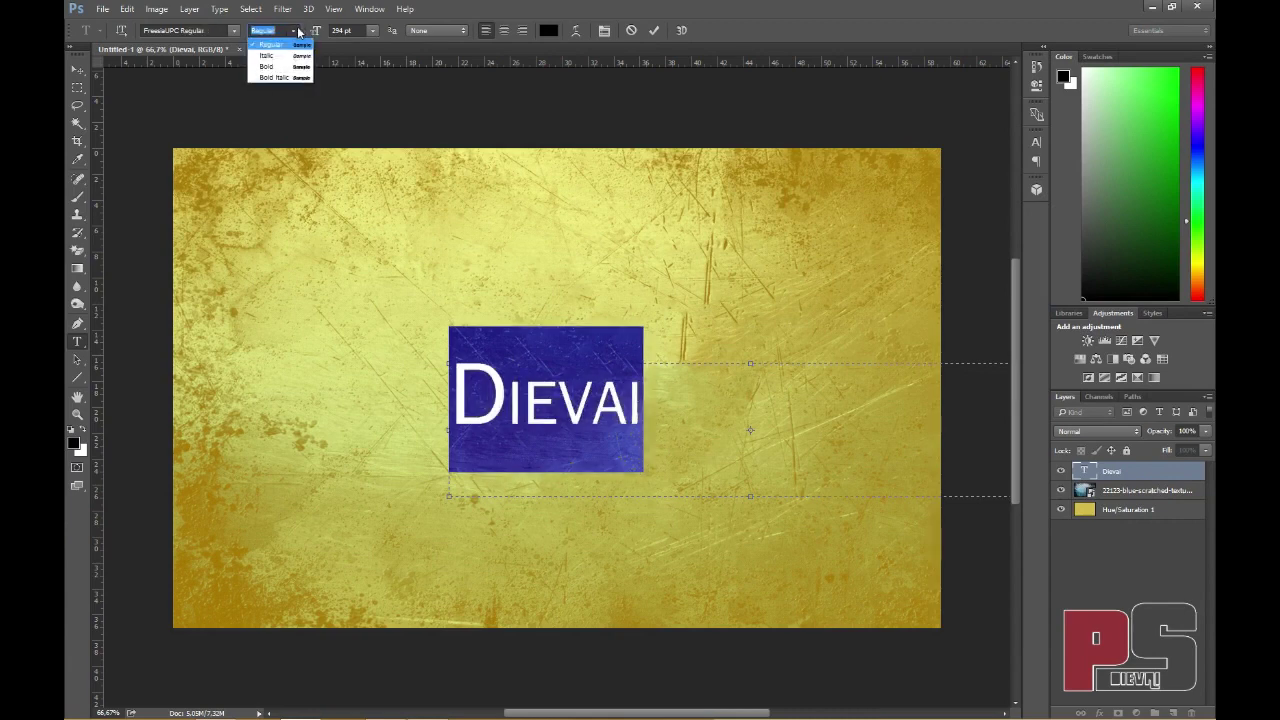
left_click(270, 78)
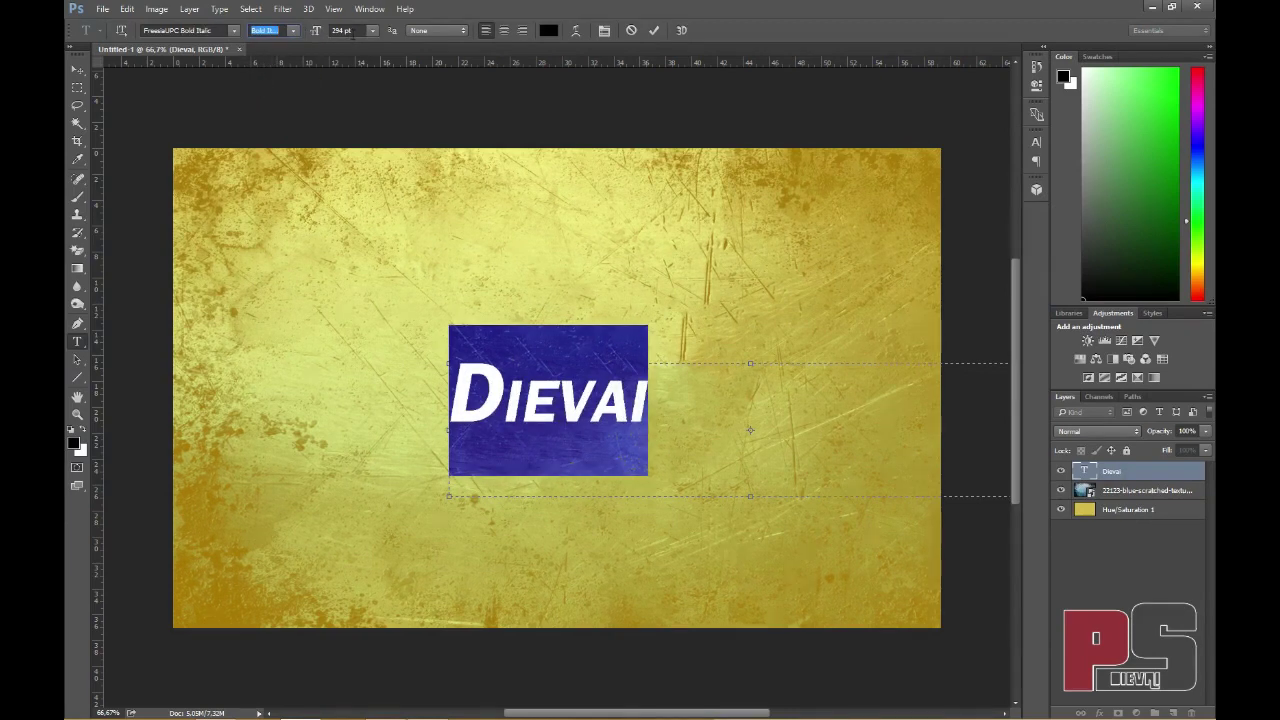
- Enlarge the selected text to 500 pt and adjust the size further to 596 pt
left_click(343, 30)
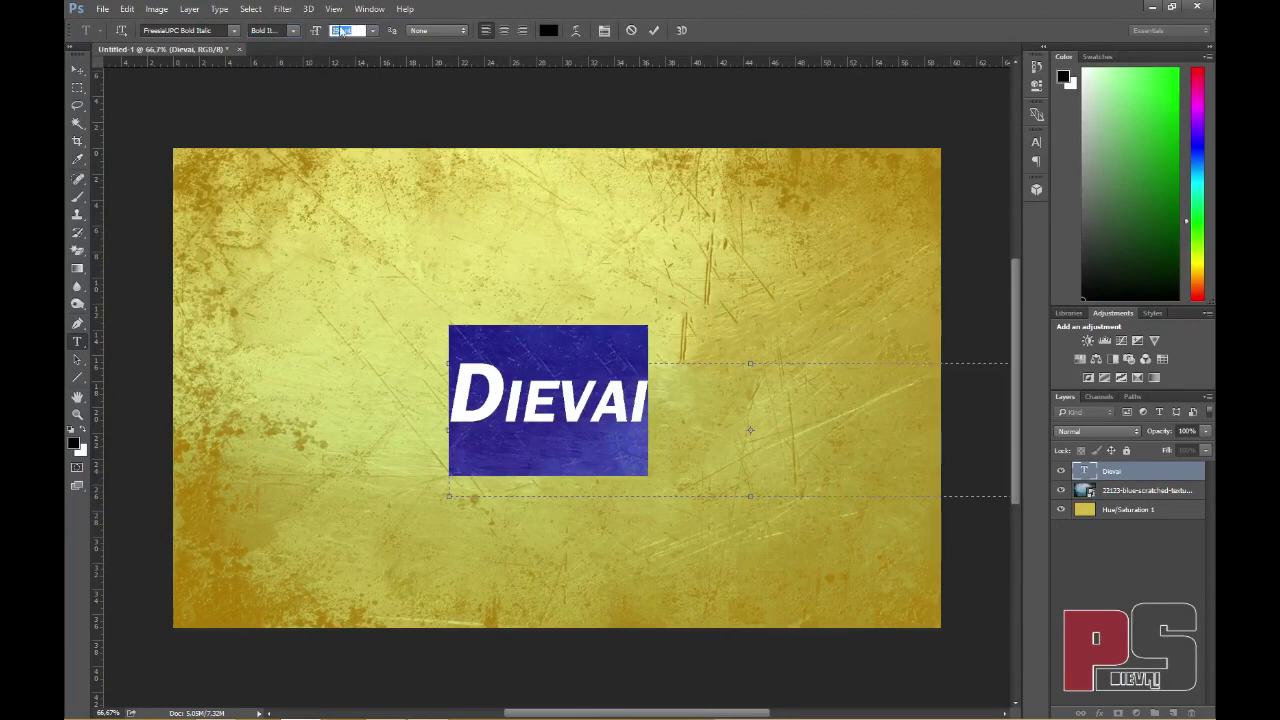
type("500")
left_click_drag(357, 33, 278, 36)
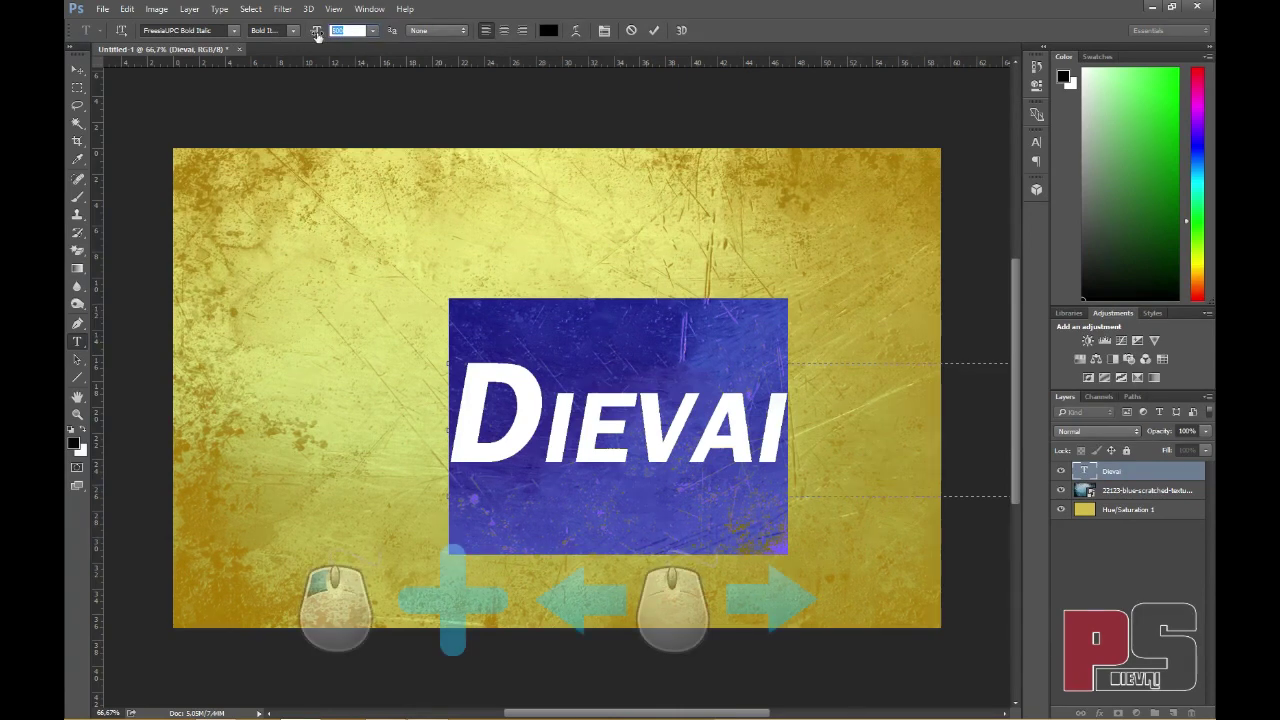
left_click_drag(316, 34, 384, 33)
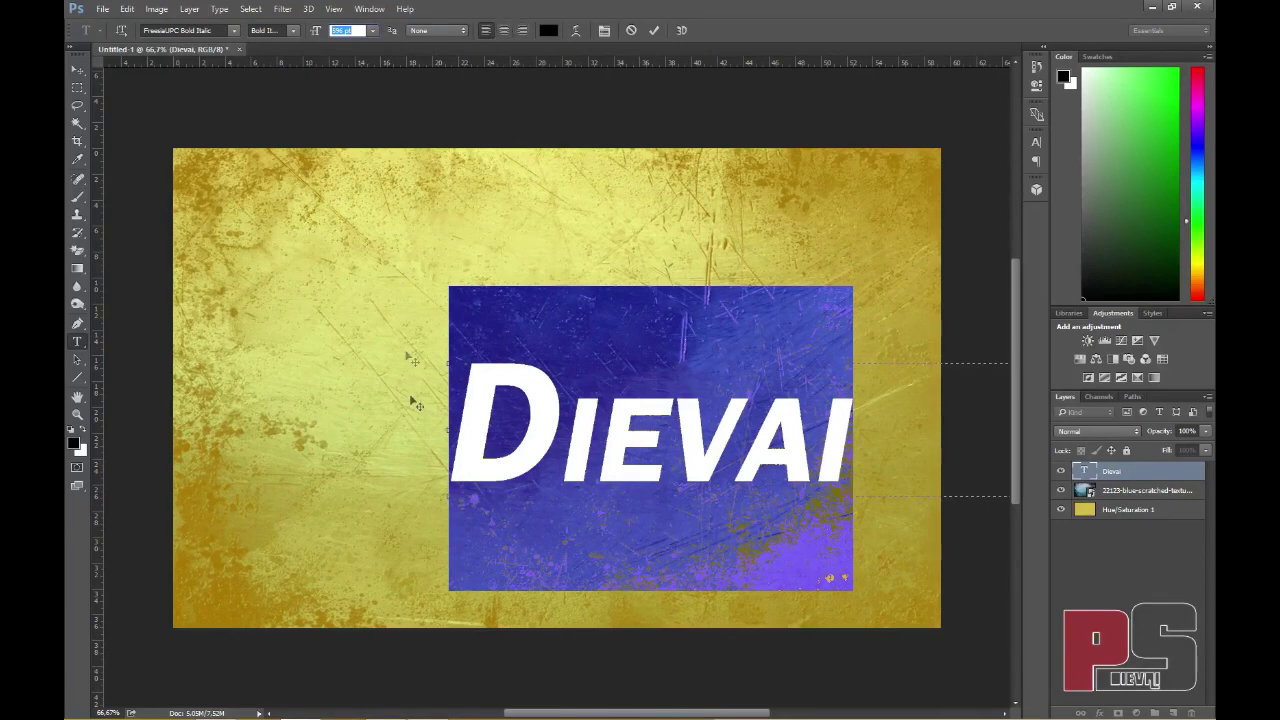
- Try centre and right alignment on the text and return it to left alignment
left_click(503, 33)
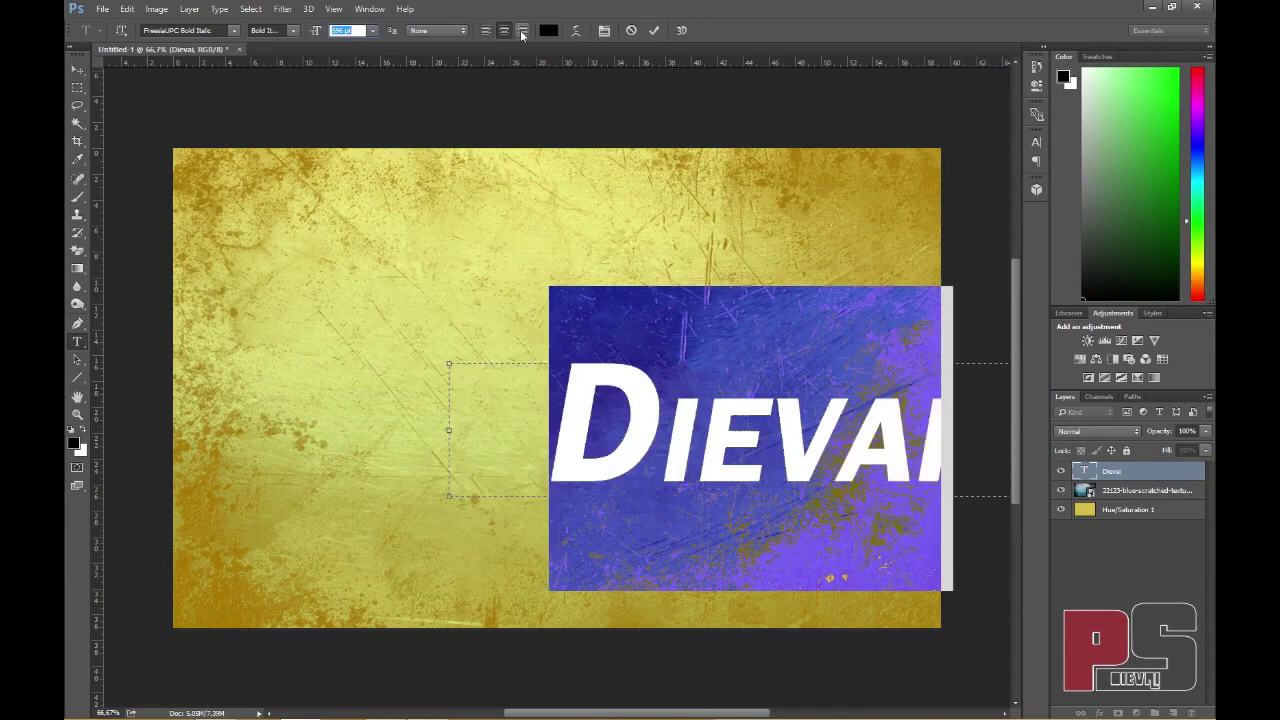
left_click(521, 33)
left_click(485, 33)
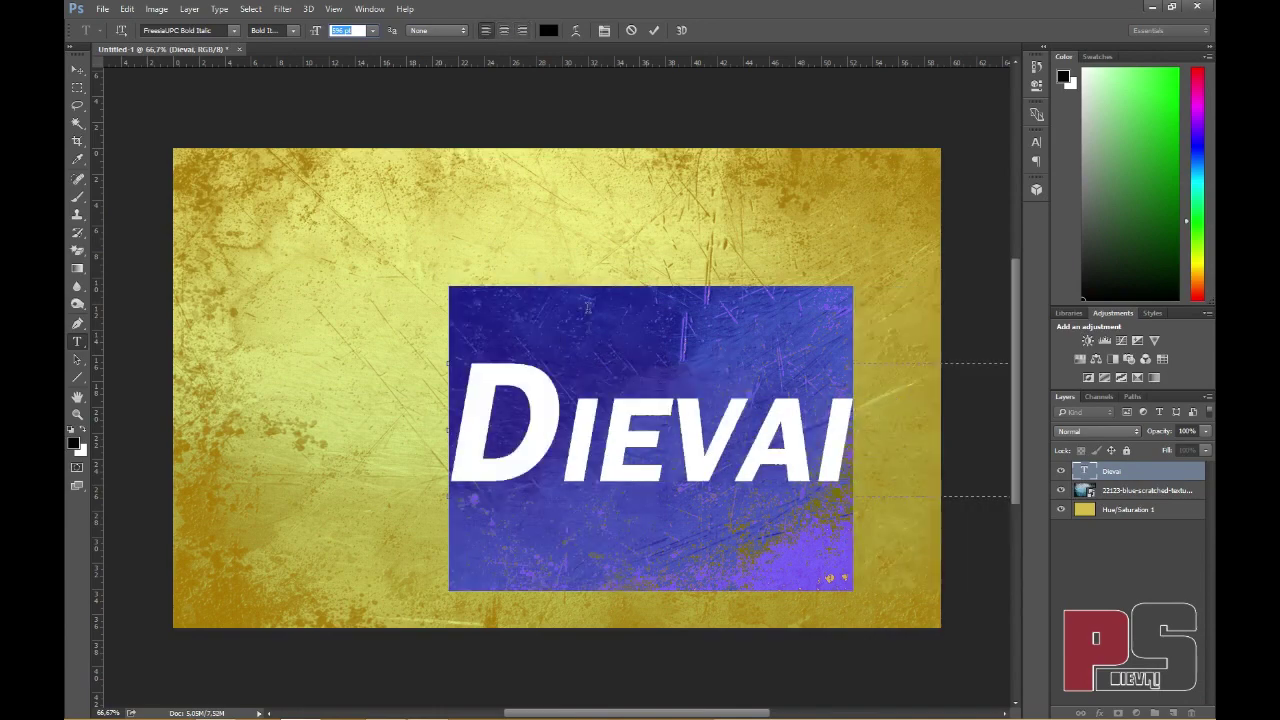
- Move the enlarged text back toward the centre of the canvas while it is still being edited
left_click_drag(563, 220, 465, 187)
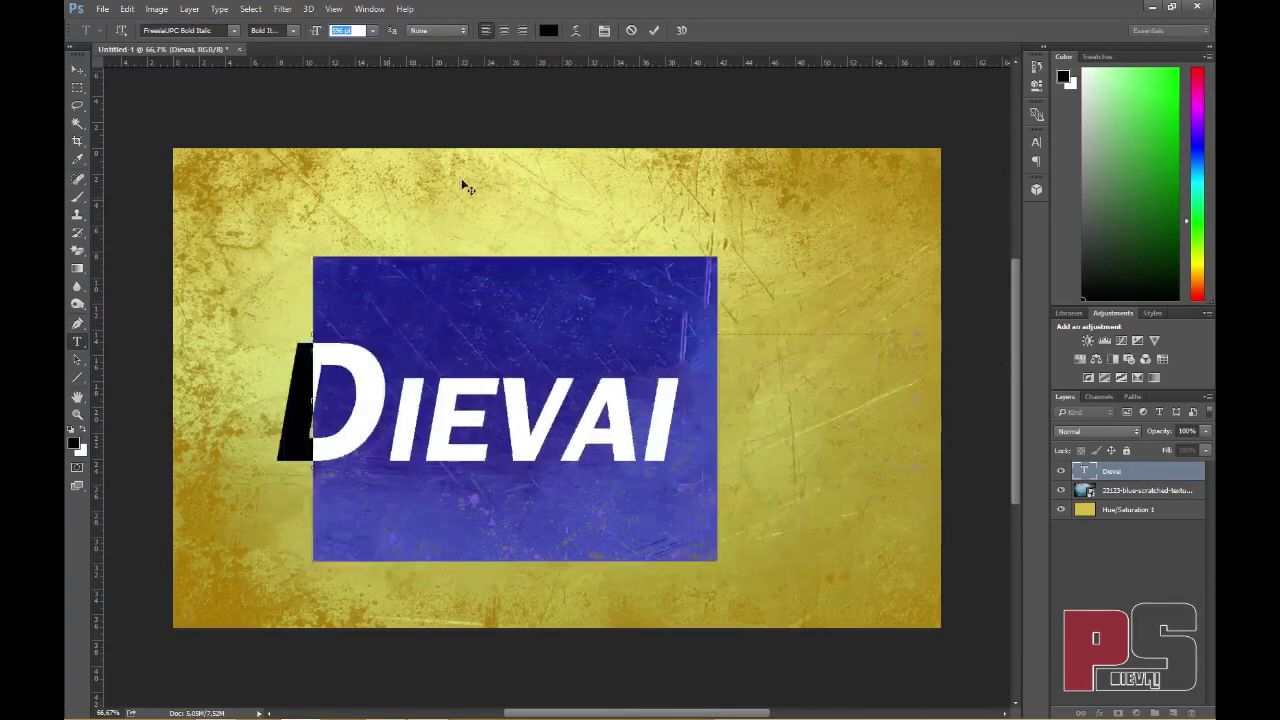
- Try red and blue shades as the text colour and set it back to black (000000)
left_click(549, 31)
left_click(783, 206)
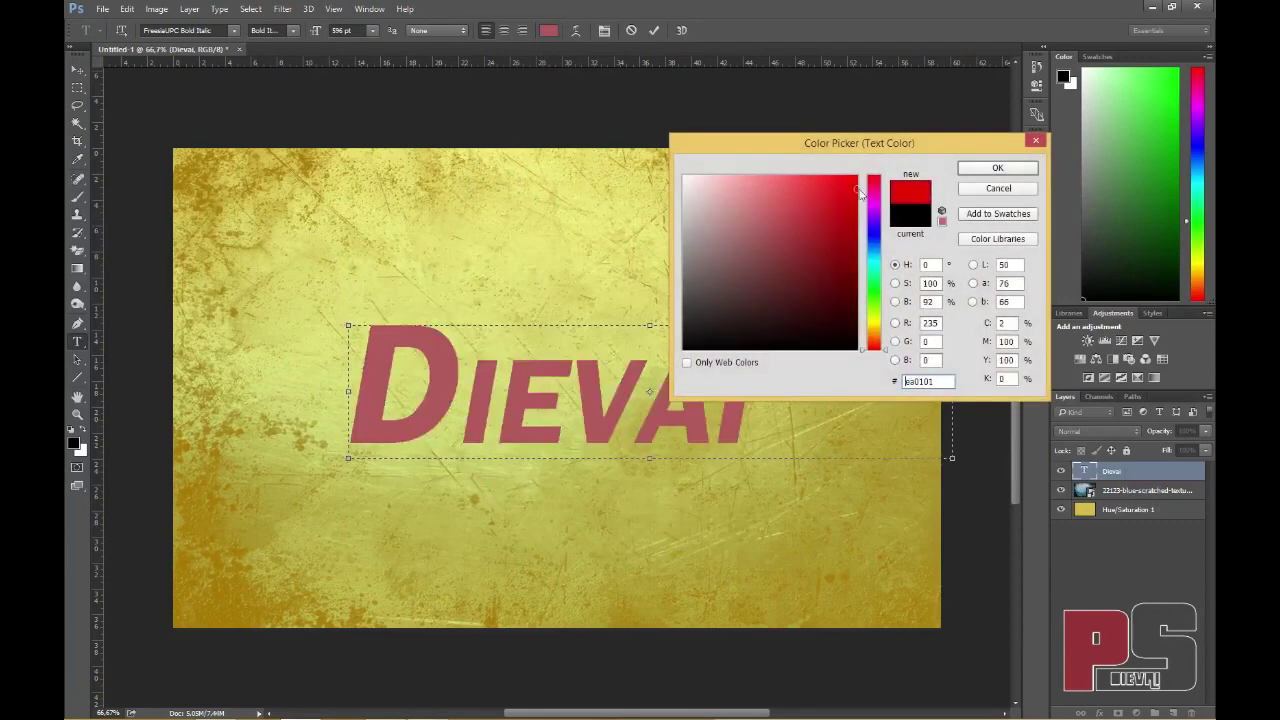
type("beae25")
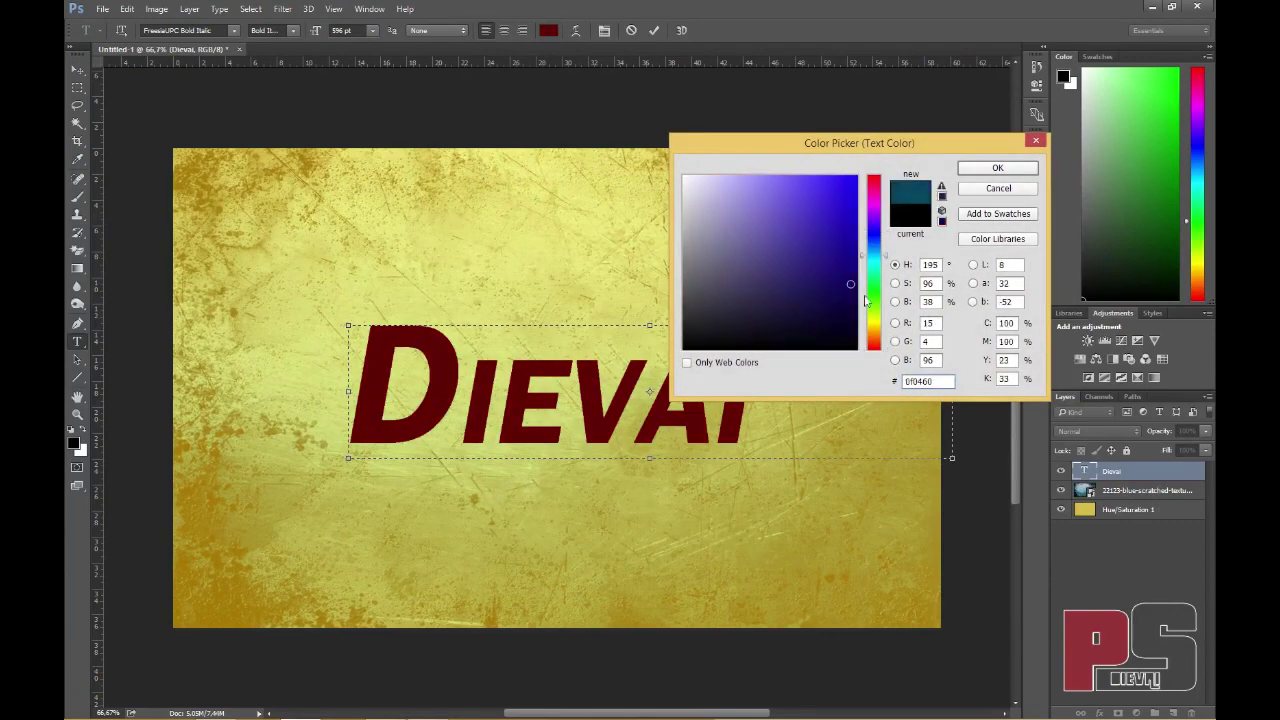
left_click(912, 224)
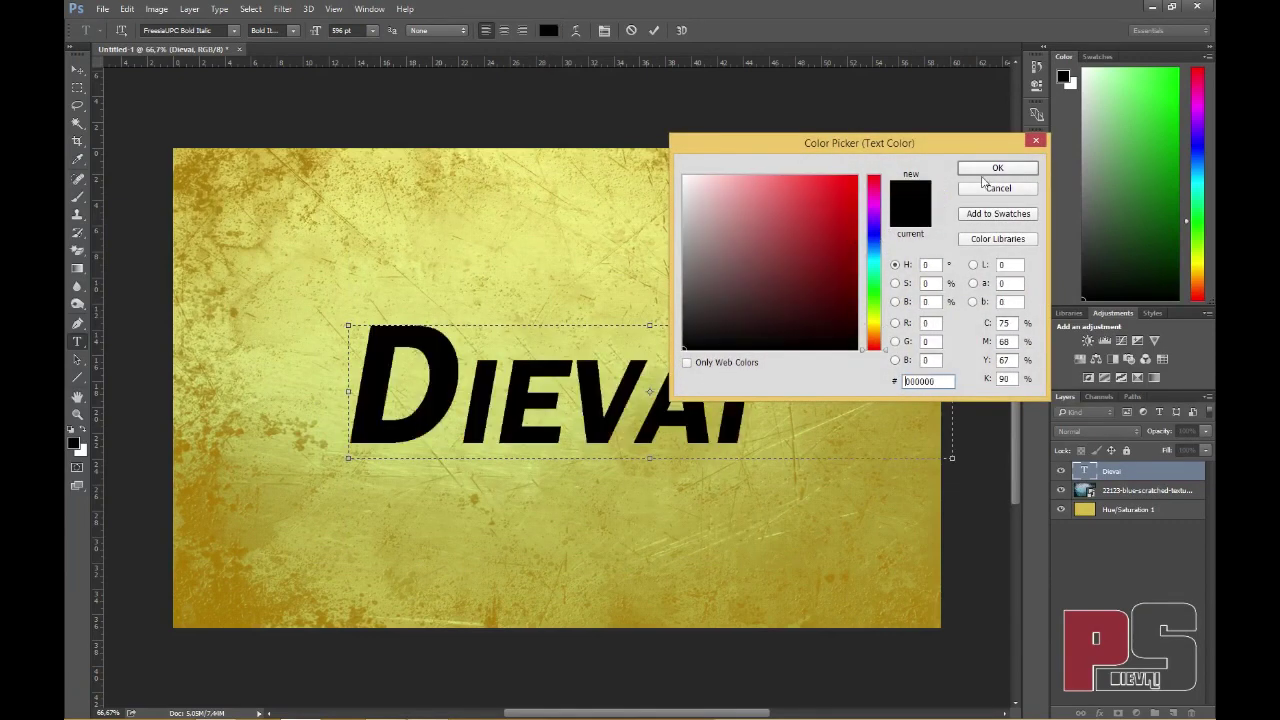
left_click(997, 166)
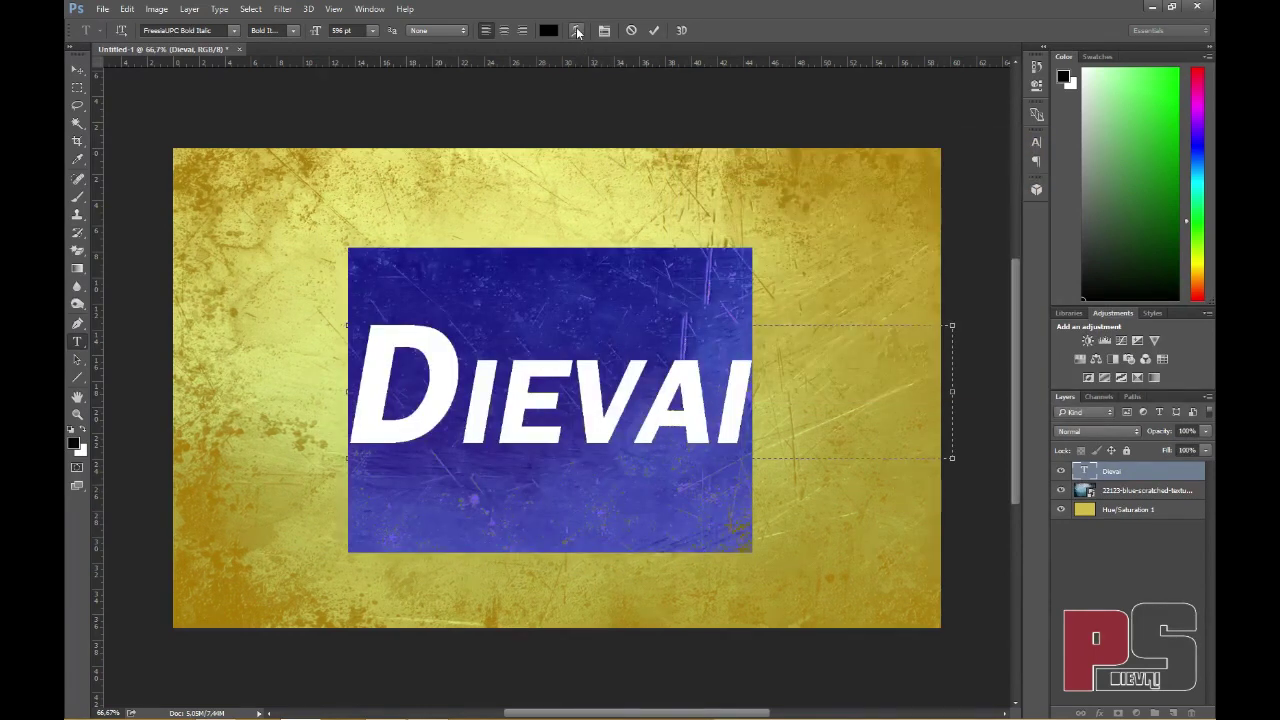
- Try an Arc text warp in both orientations with bend -1, horizontal distortion -16 and vertical distortion -13, then cancel the warp
left_click(577, 33)
left_click_drag(868, 279, 946, 267)
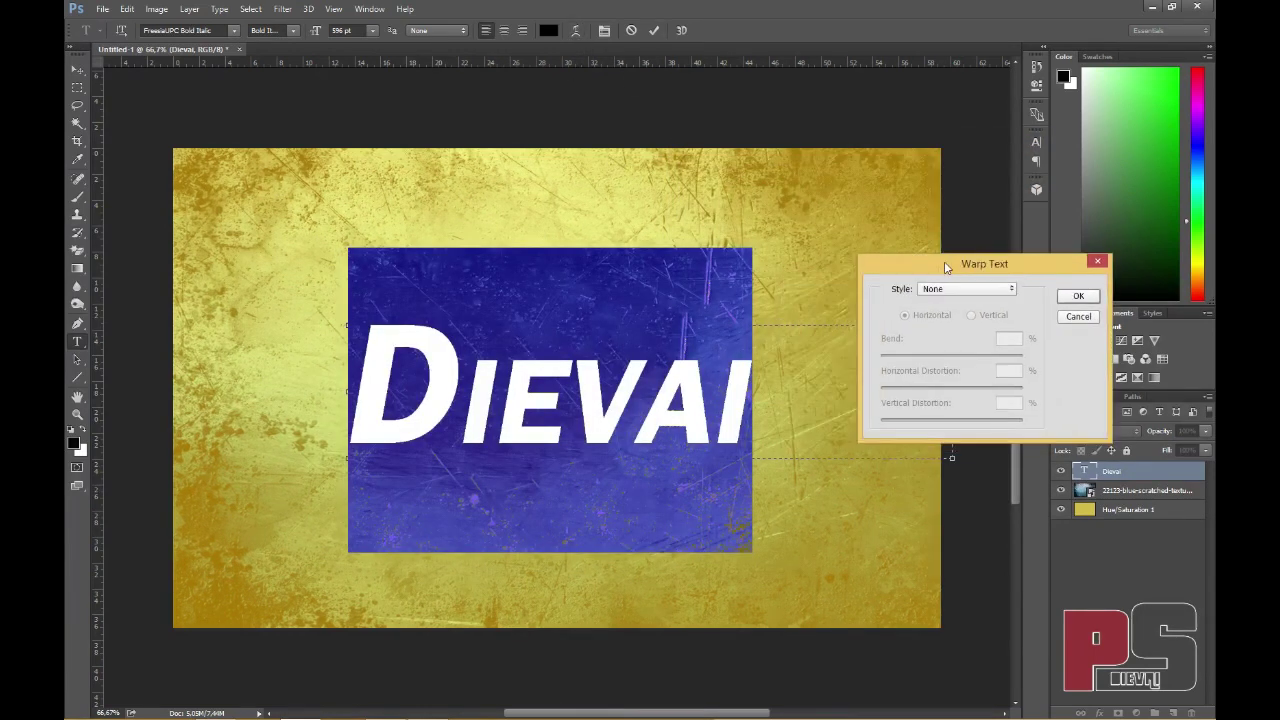
left_click(955, 289)
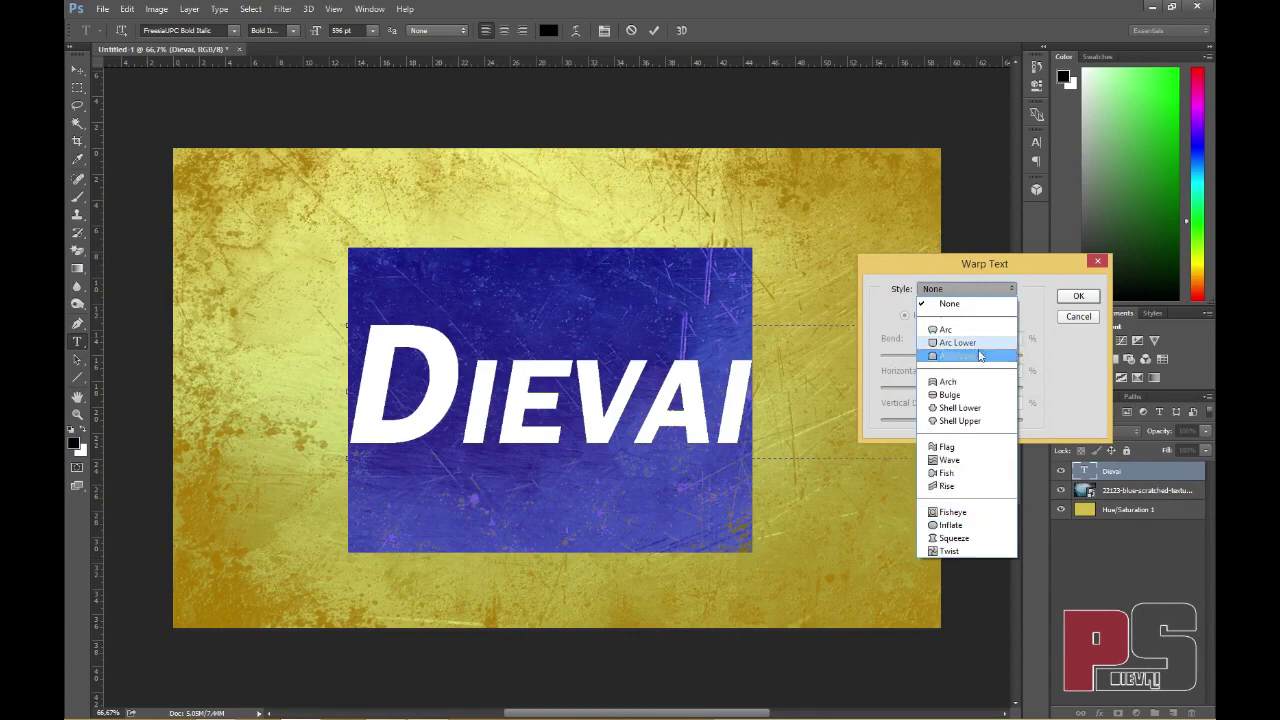
left_click(945, 329)
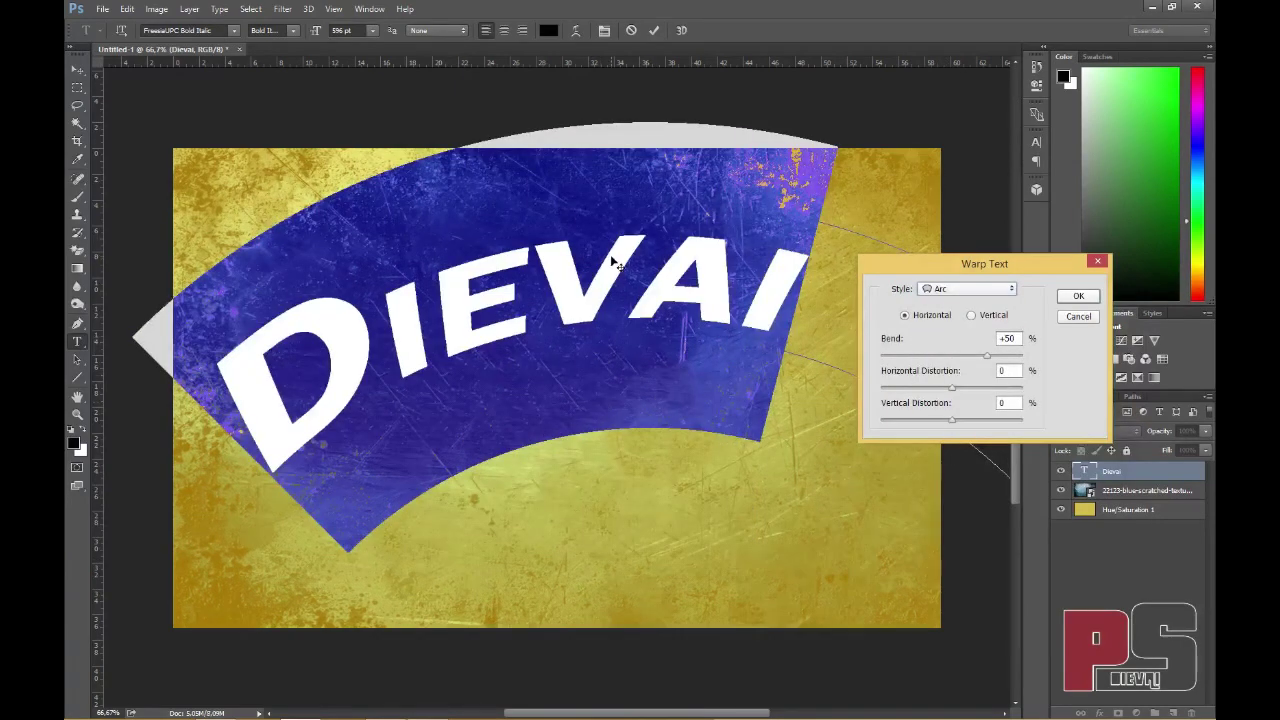
left_click(972, 318)
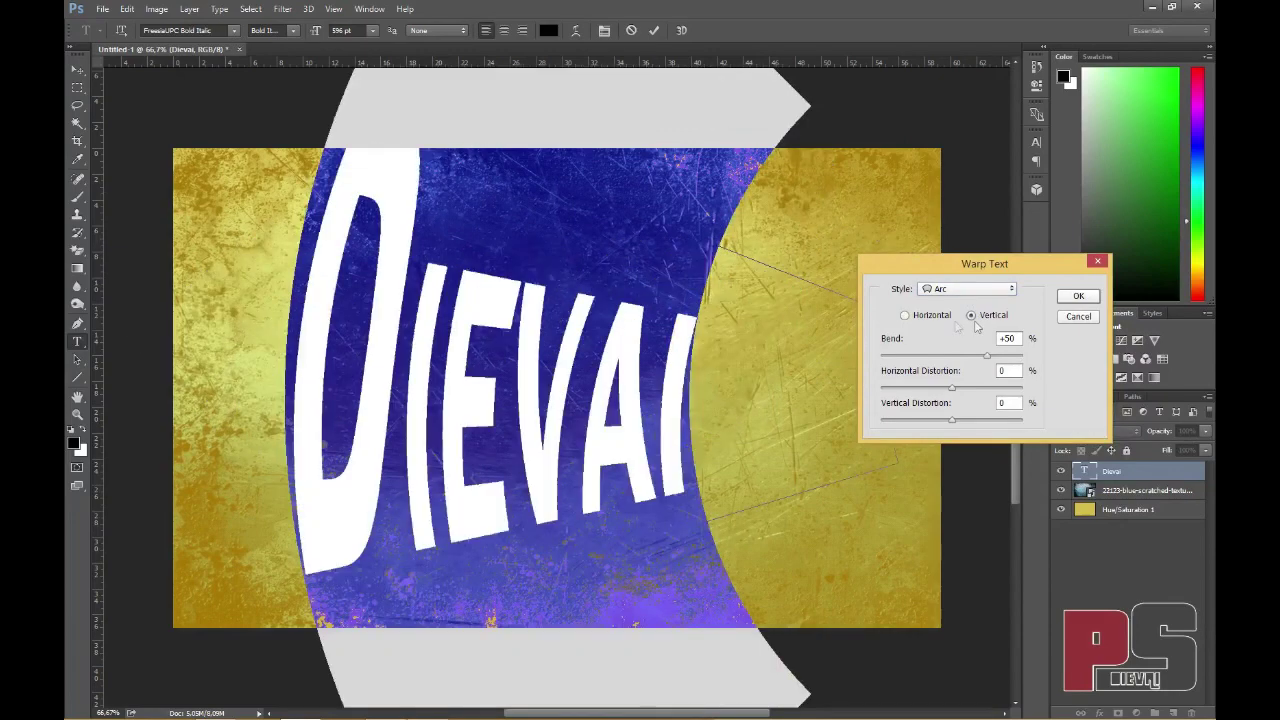
left_click(905, 316)
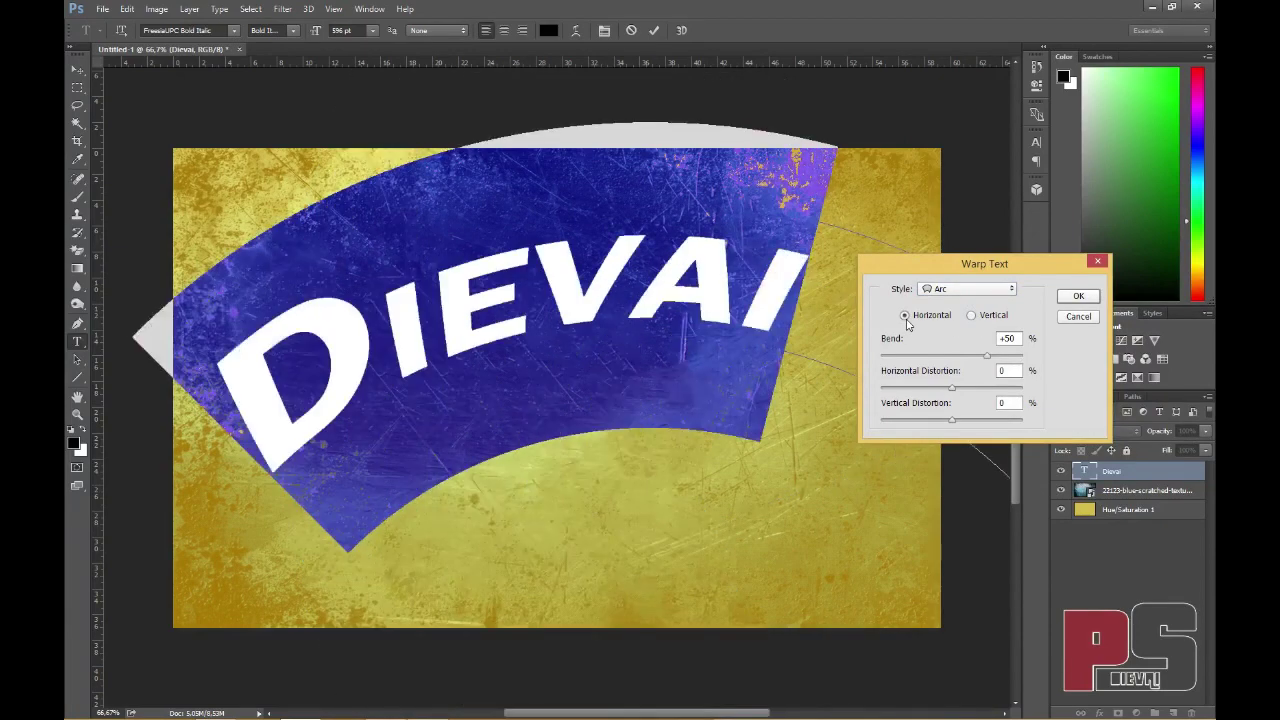
left_click_drag(988, 360, 954, 427)
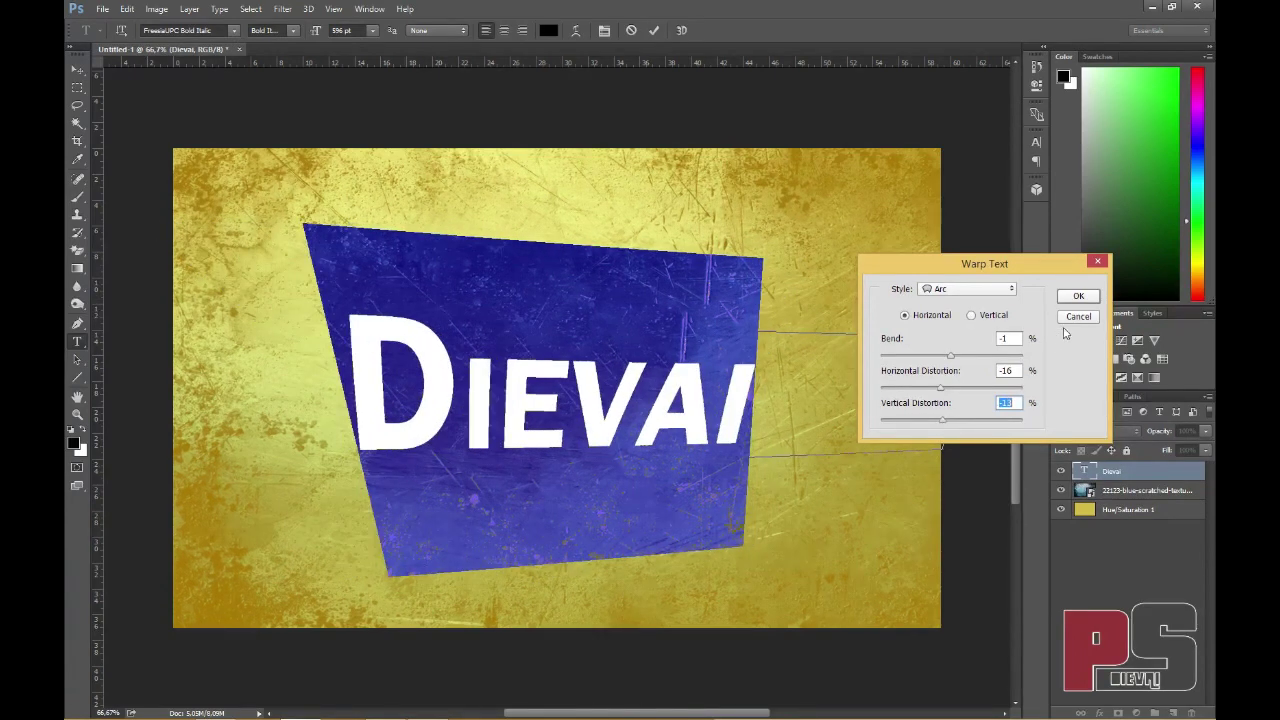
left_click(1077, 317)
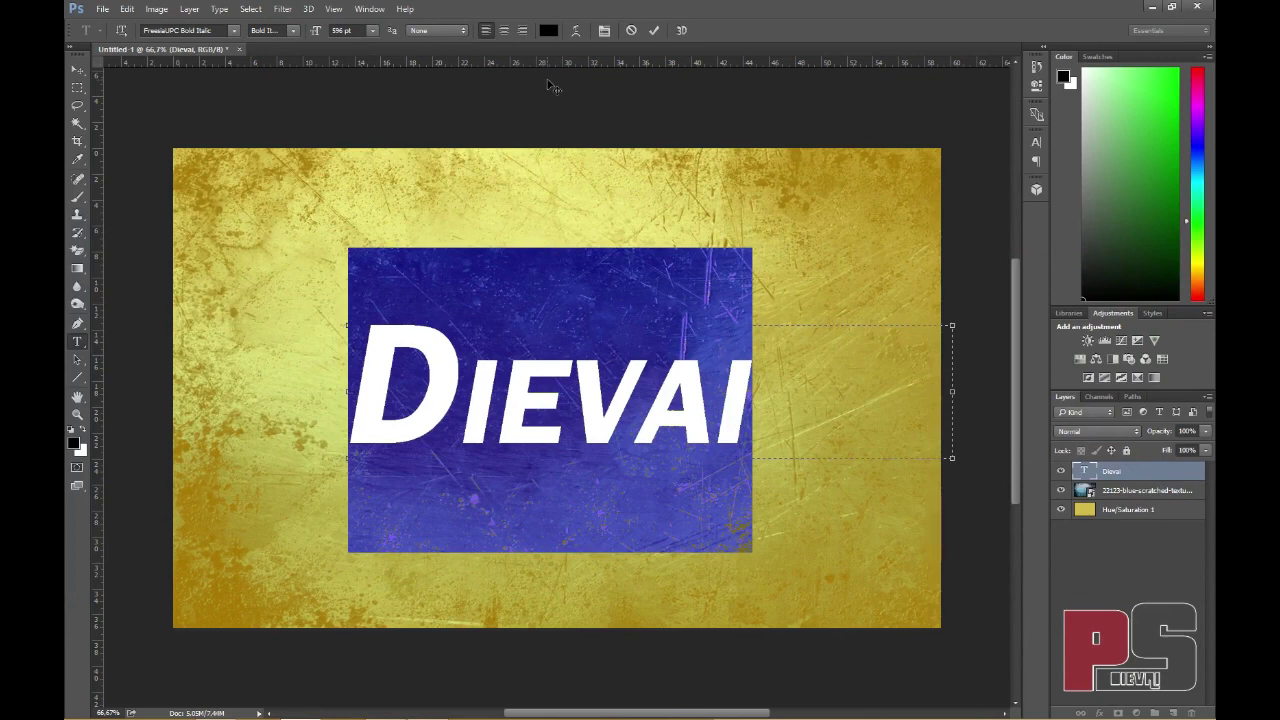
- Open the Character settings and view the font style options for the selected text
left_click(606, 32)
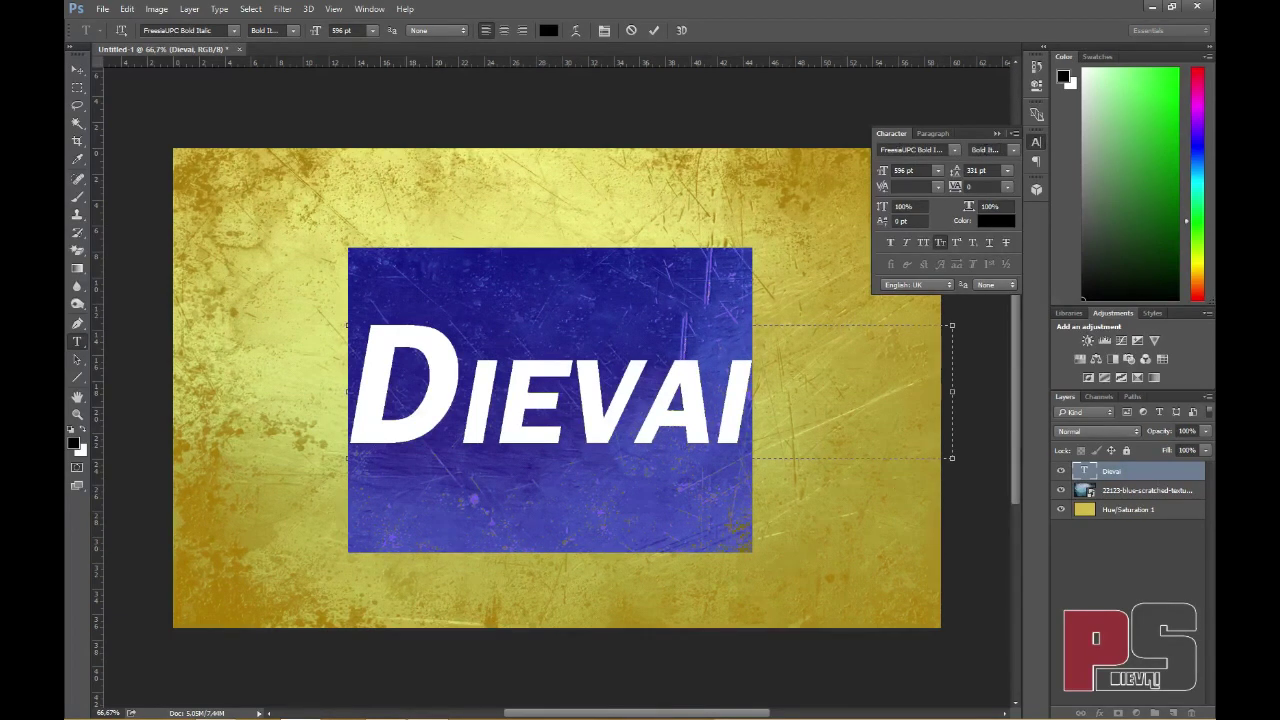
left_click(1010, 150)
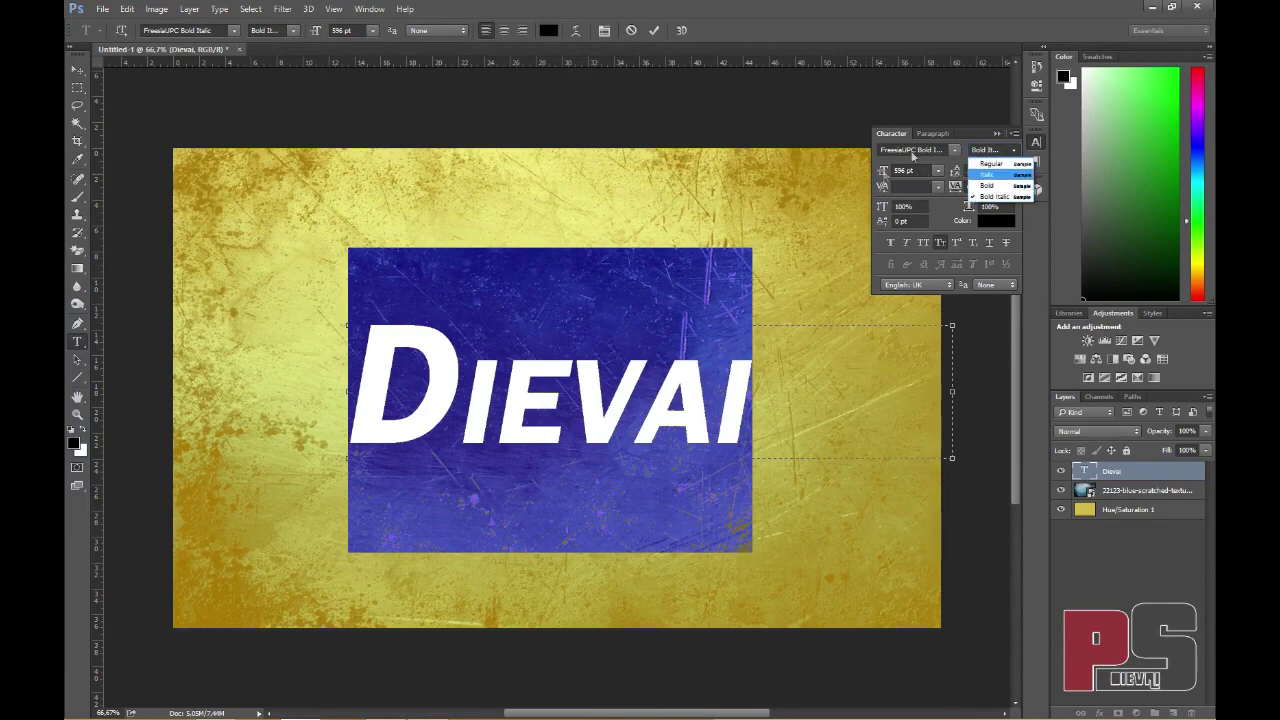
left_click(968, 144)
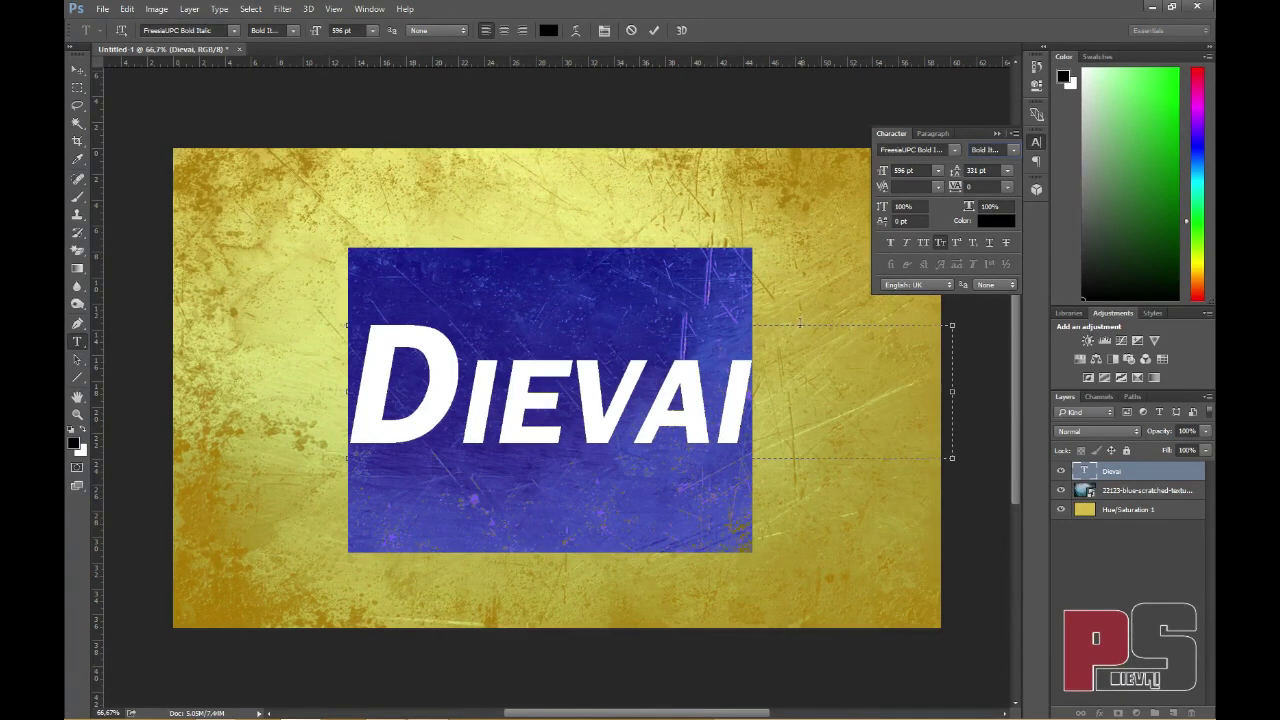
- Add a second line "ghjgj" under Dievai in a taller text box and try leading values of 400, 200 and 300 pt
left_click(755, 392)
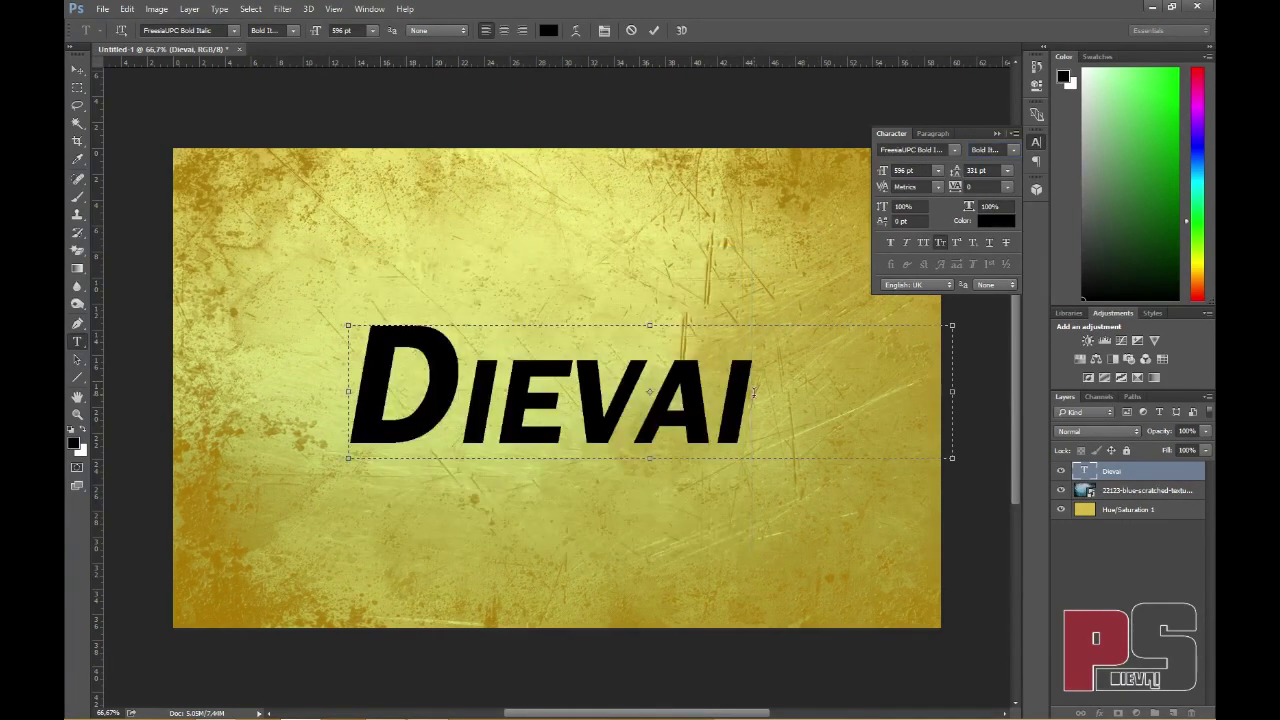
left_click_drag(650, 459, 650, 686)
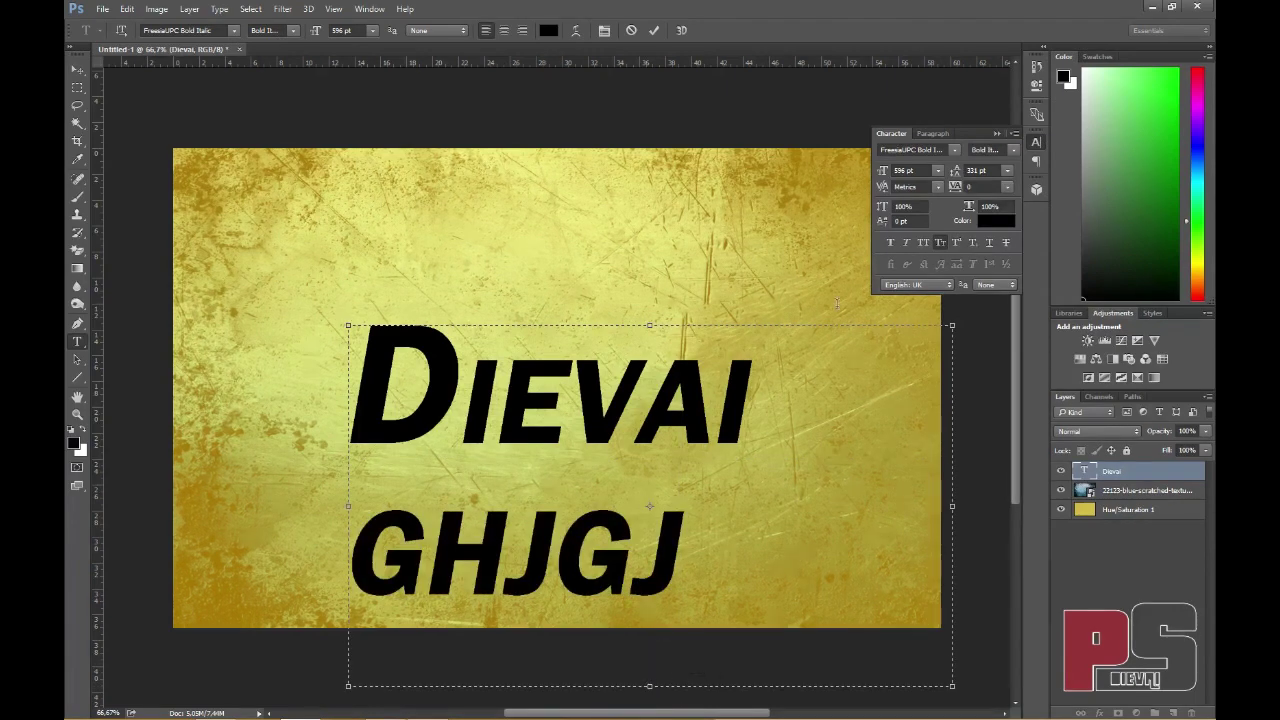
key("ctrl+a")
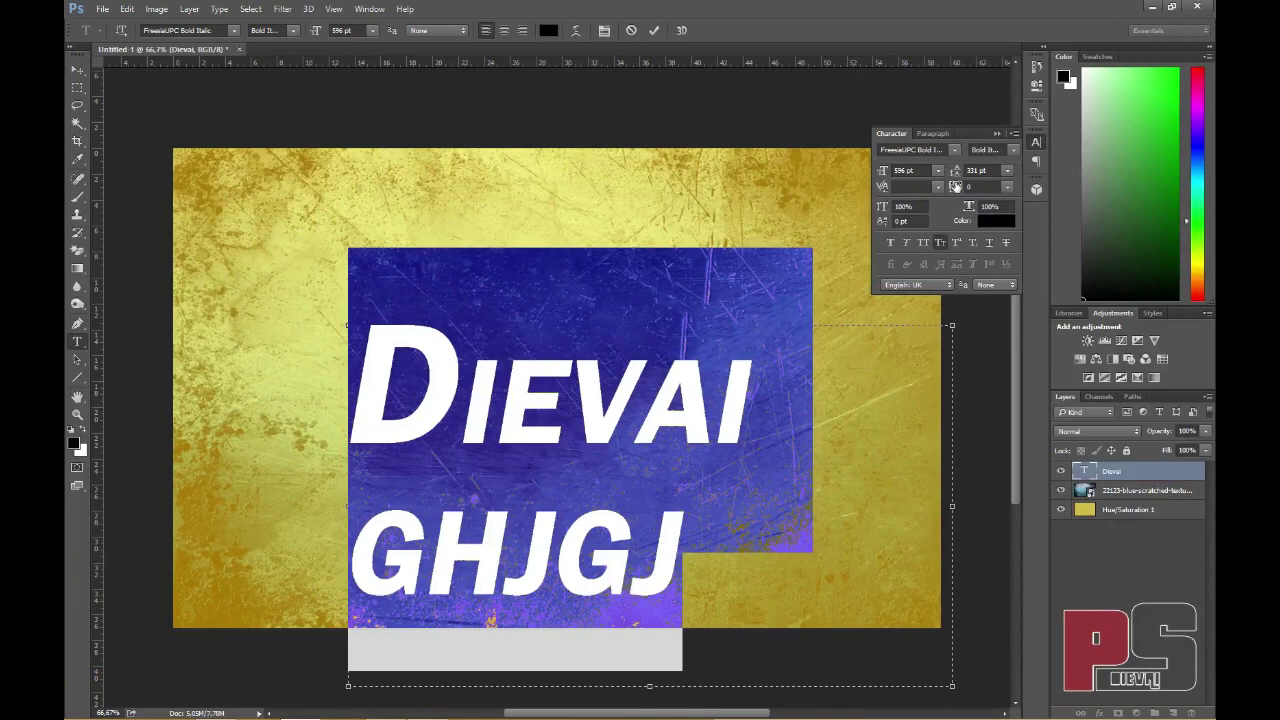
left_click_drag(955, 172, 805, 187)
type("400")
key("Return")
type("200")
key("Return")
type("300")
key("Return")
key("Return")
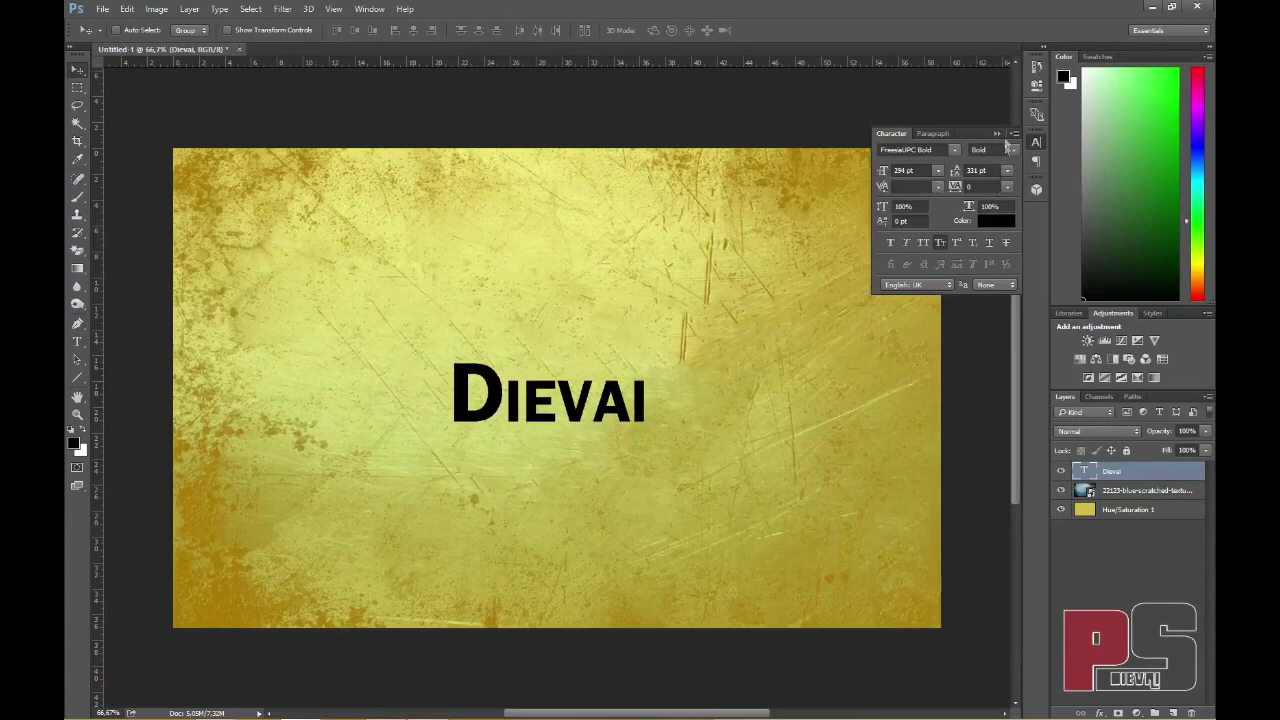
- Reopen the Dievai text for editing and try tightening the kerning between V and A to -160
double_click(1087, 470)
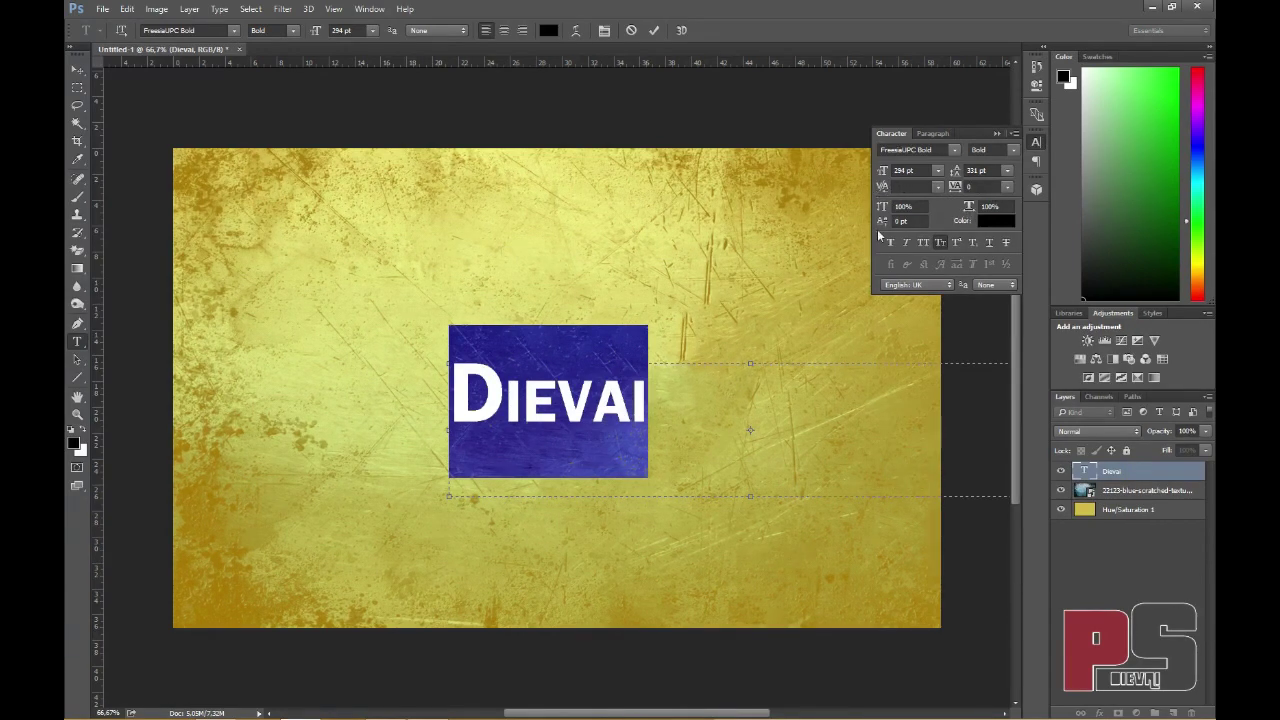
left_click(593, 403)
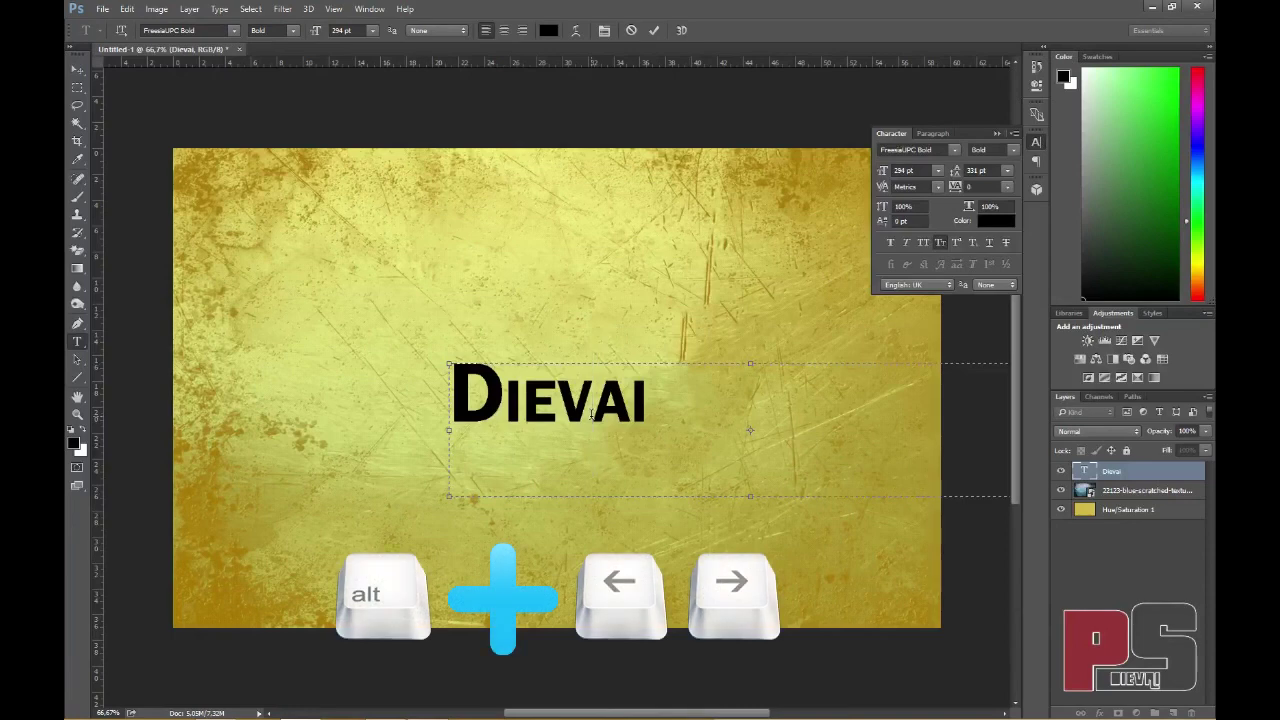
key("alt+Left")
key("alt+Left")
key("alt+Left")
key("alt+Left")
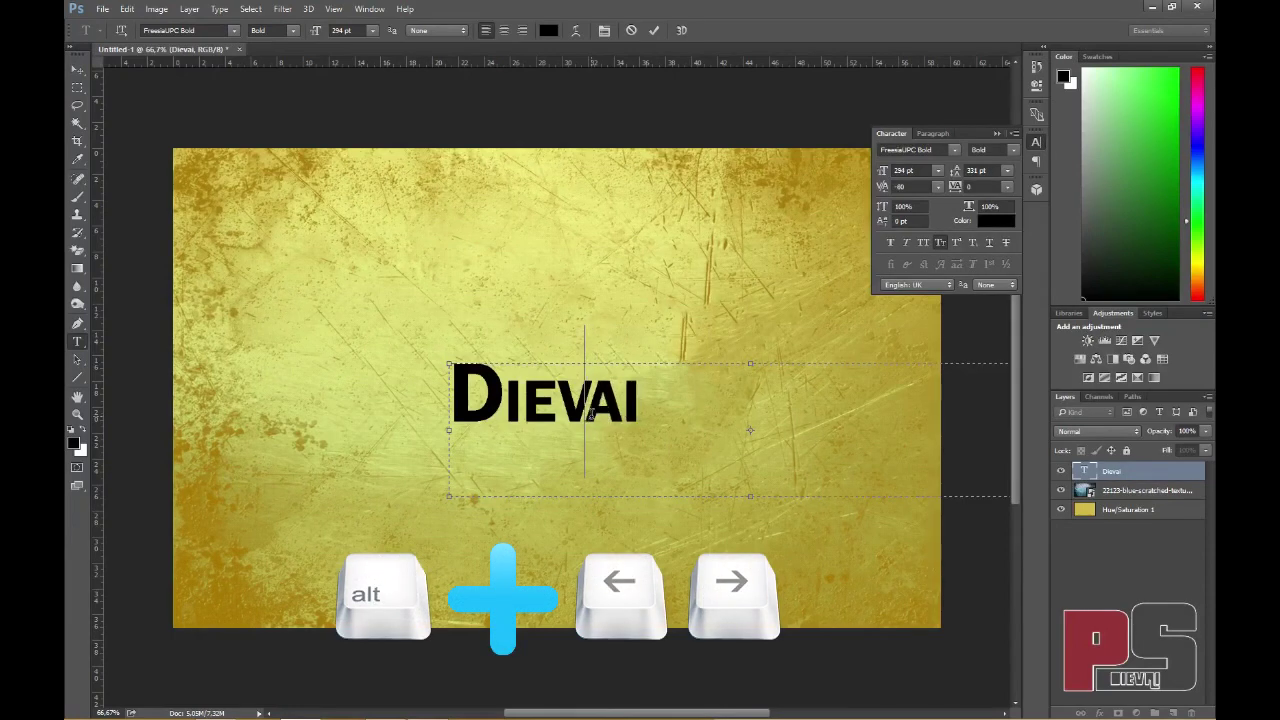
key("alt+Left")
key("alt+Left")
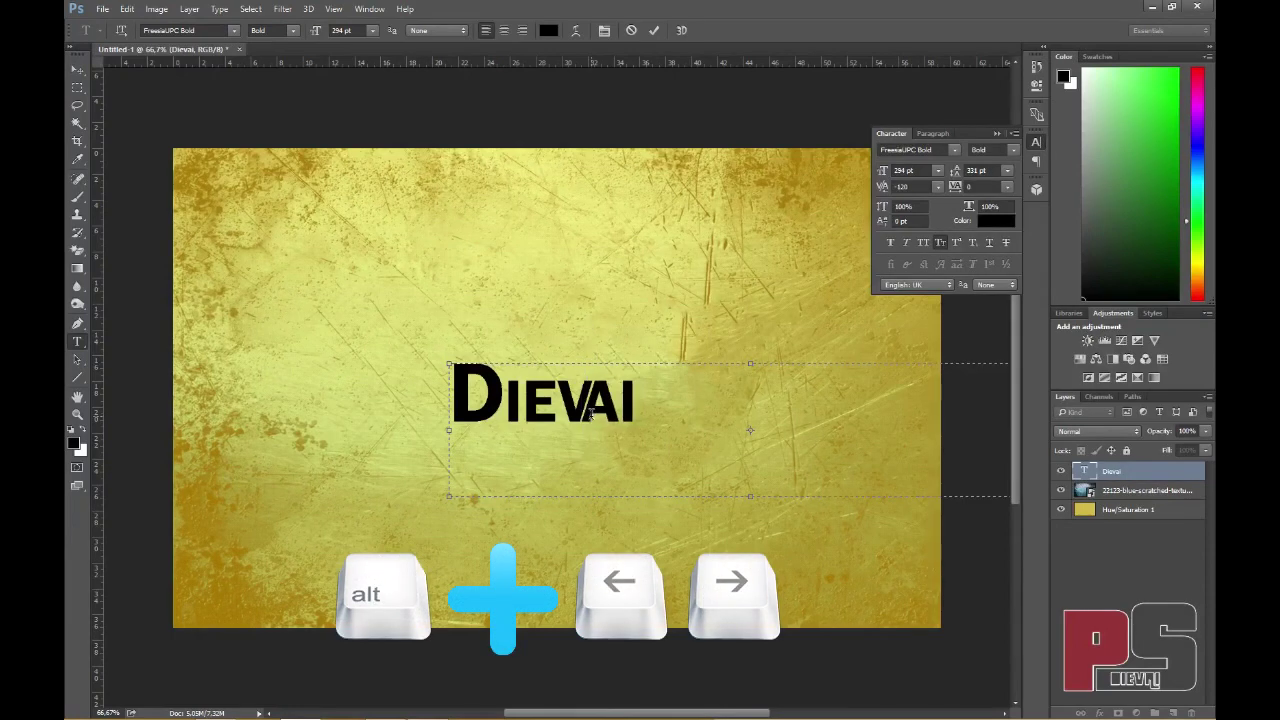
key("alt+Left")
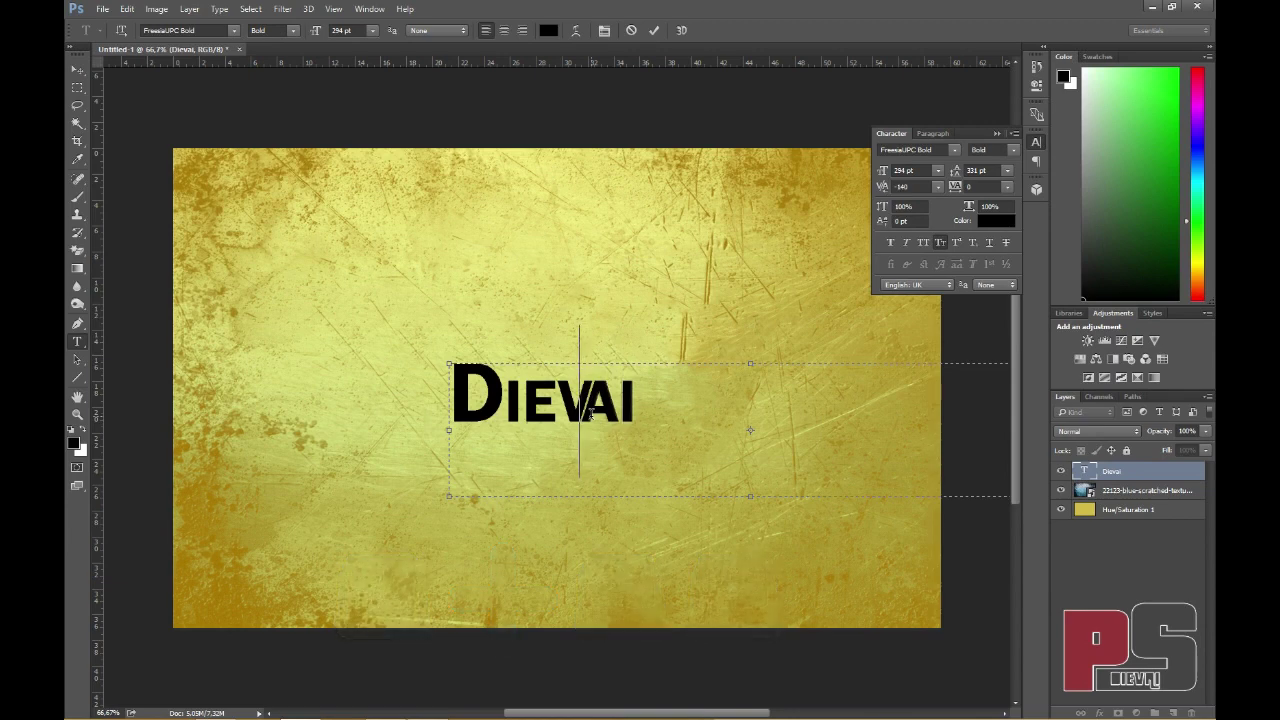
key("alt+Left")
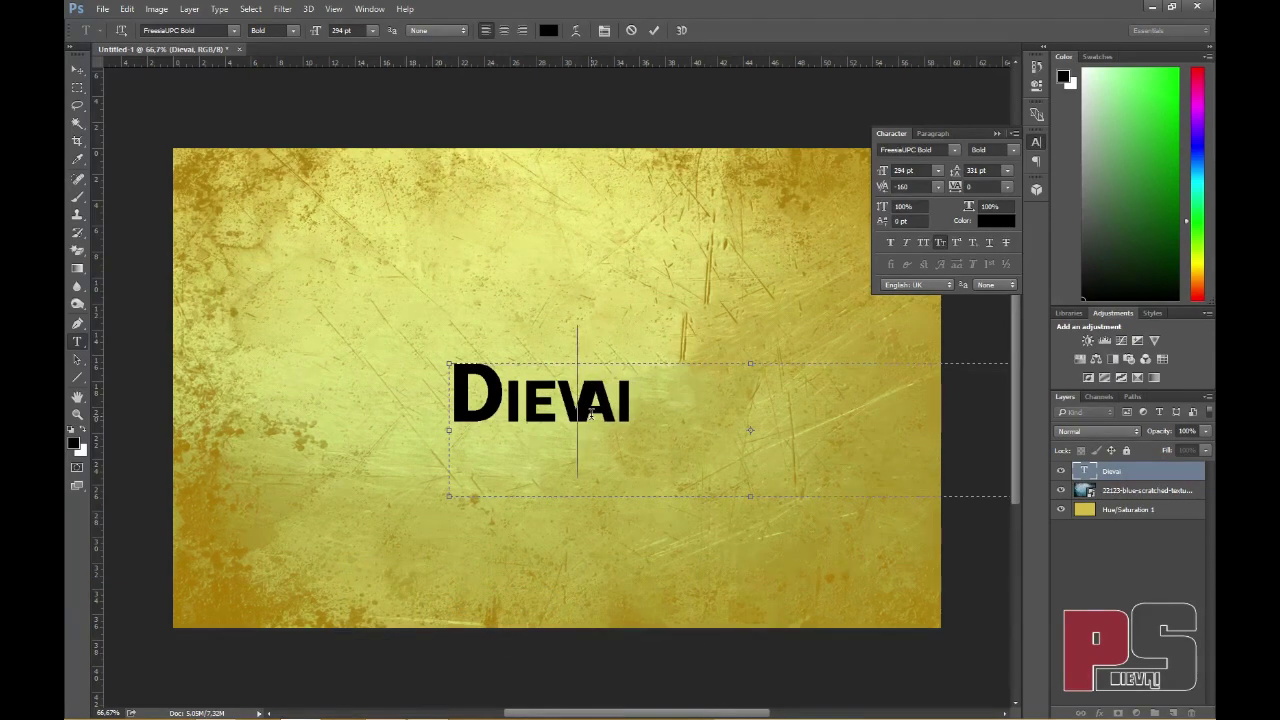
- Try tightening the kerning between A and the final I to -60
key("Right")
key("Right")
key("Left")
key("alt+Left")
key("alt+Left")
key("alt+Left")
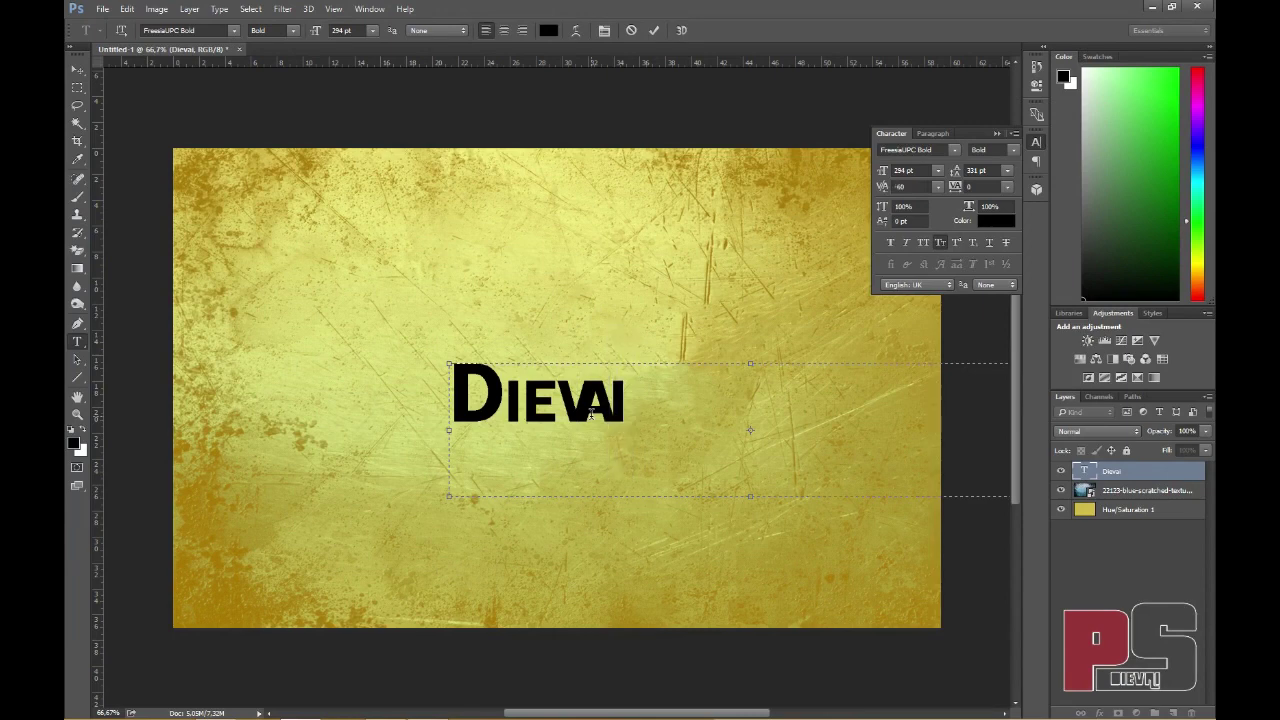
- Try tightening the kerning between E and V and between the first I and E
key("Left")
key("Left")
key("alt+Left")
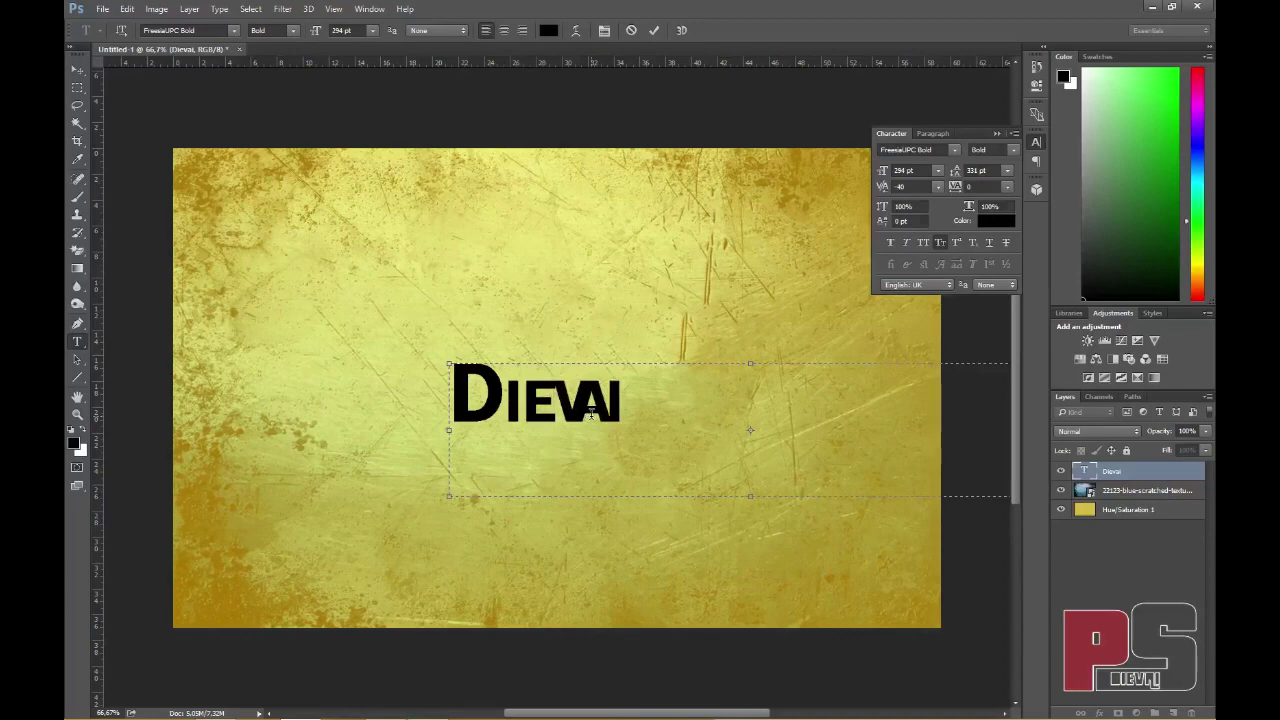
key("alt+Left")
key("alt+Left")
key("Left")
key("alt+Left")
key("alt+Left")
key("alt+Left")
key("alt+Left")
key("alt+Left")
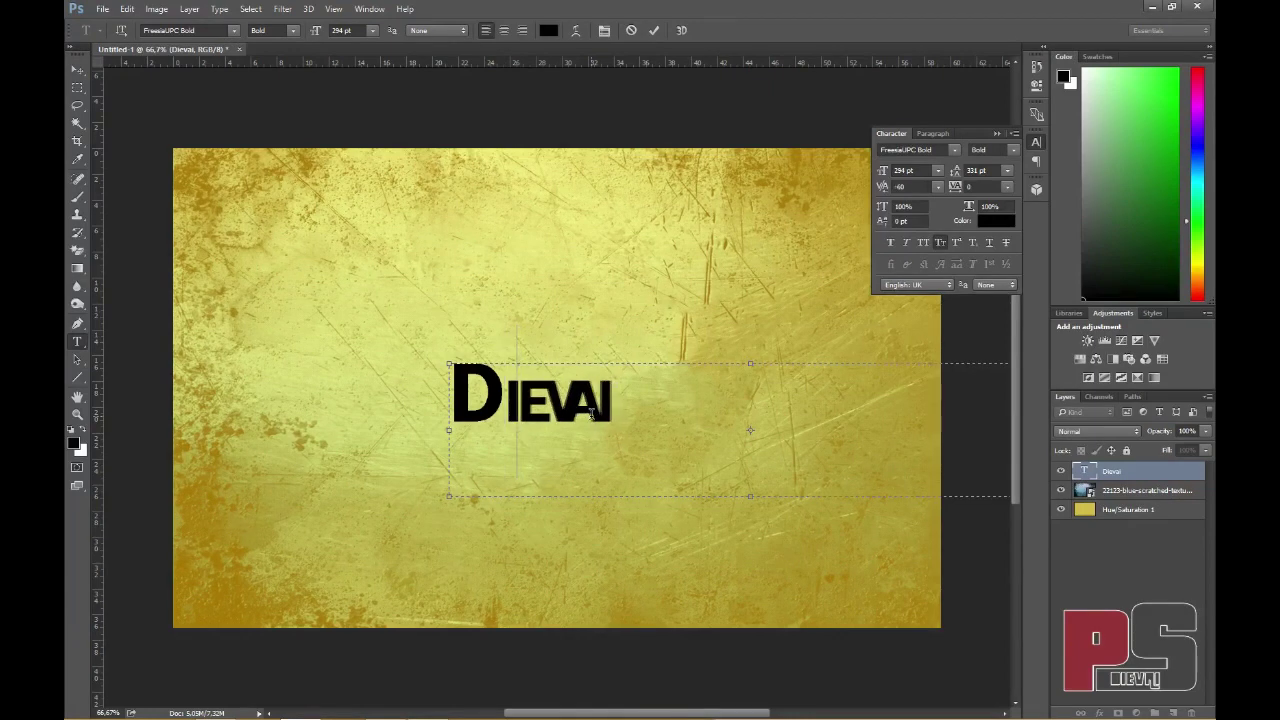
- Try tightening the kerning between D and I to -60, and discard all the kerning edits
key("Left")
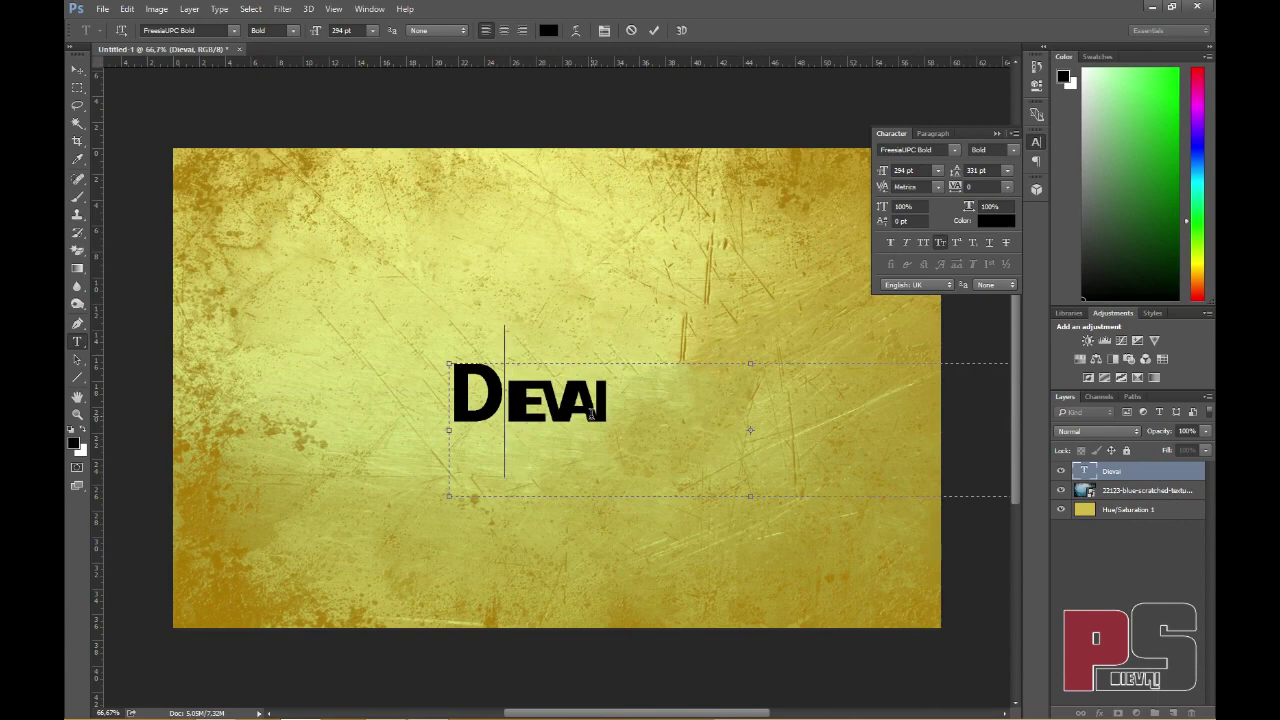
key("alt+Left")
key("alt+Left")
key("alt+Left")
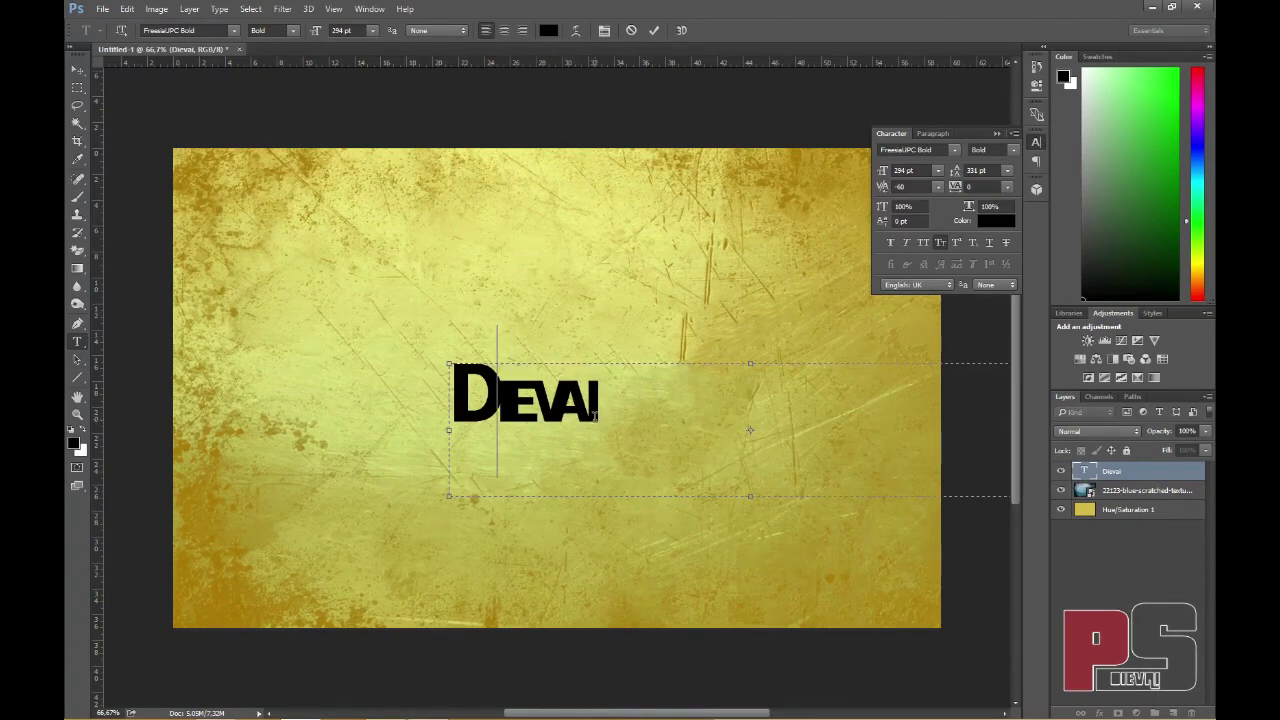
left_click(631, 30)
- Close the Character settings and hide the Dievai text layer
key("v")
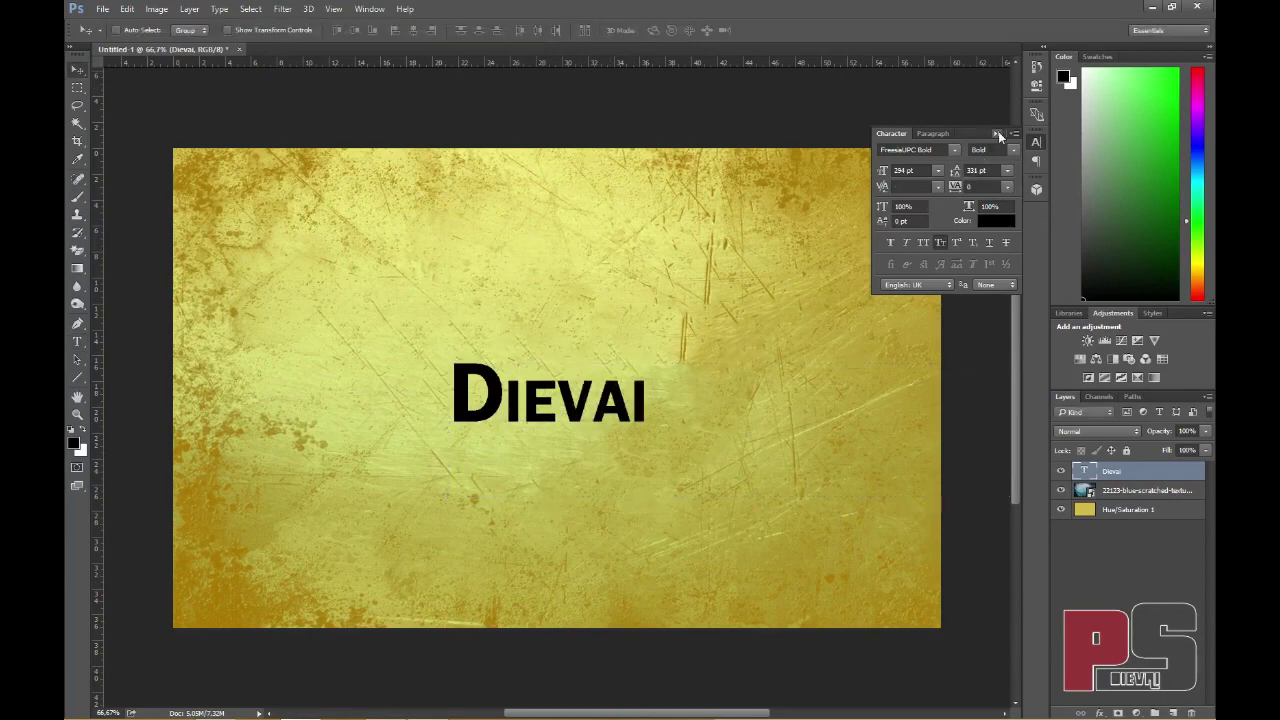
left_click(998, 133)
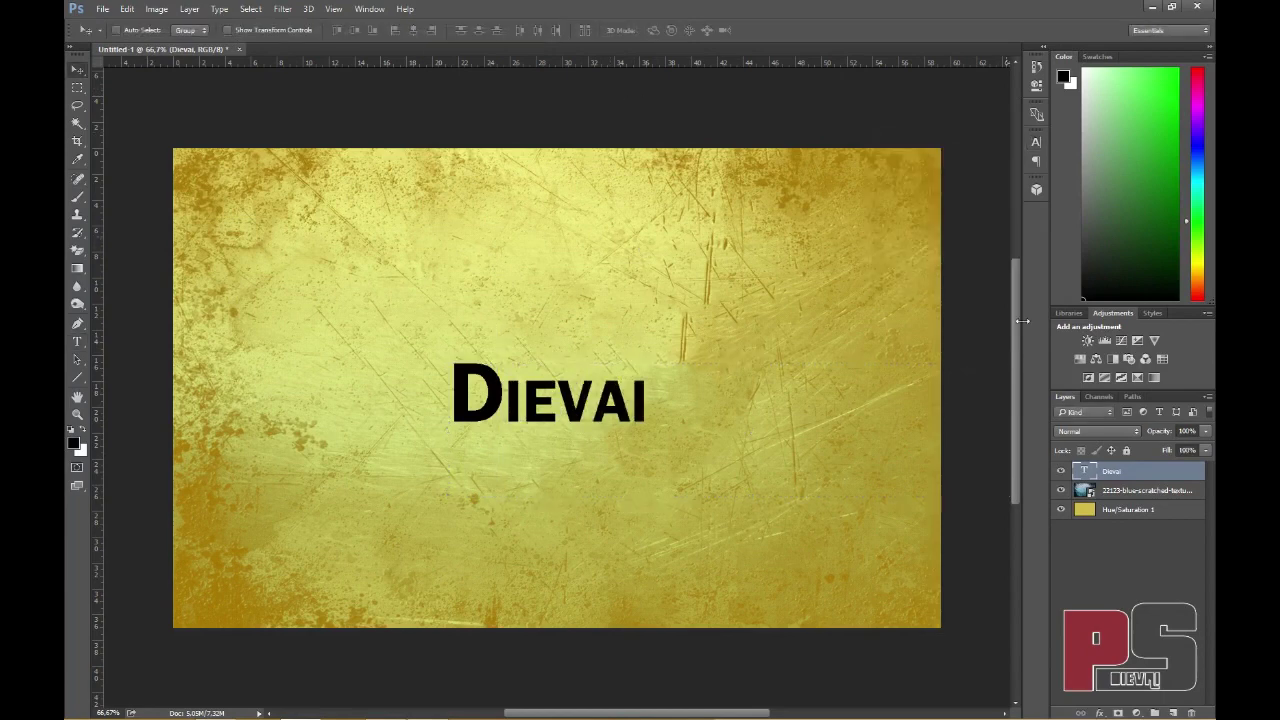
left_click(1061, 471)
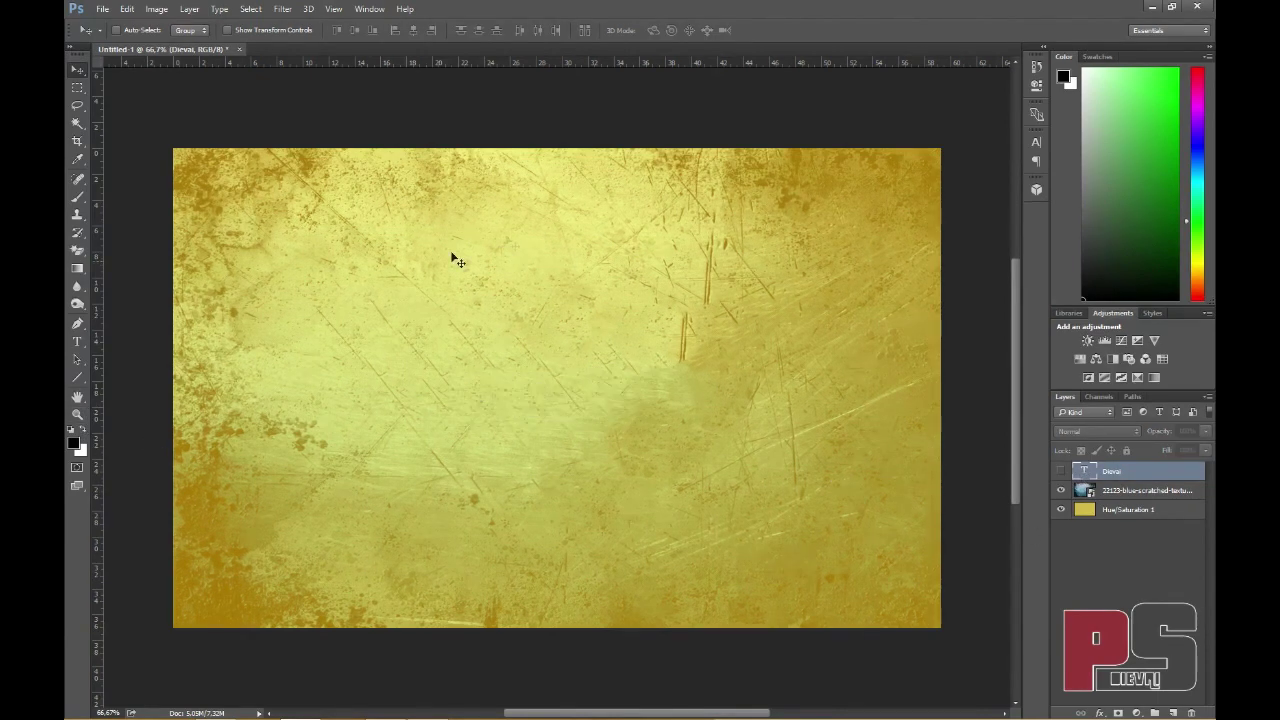
left_click(1061, 471)
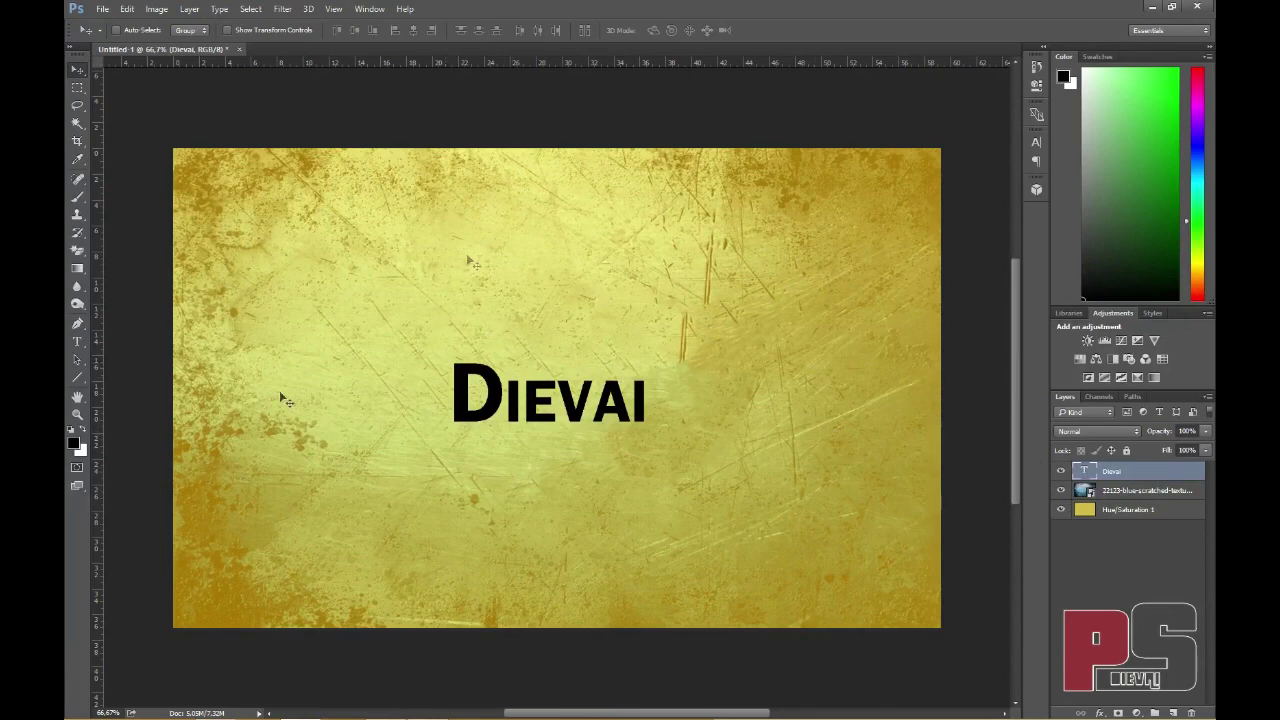
left_click(1061, 474)
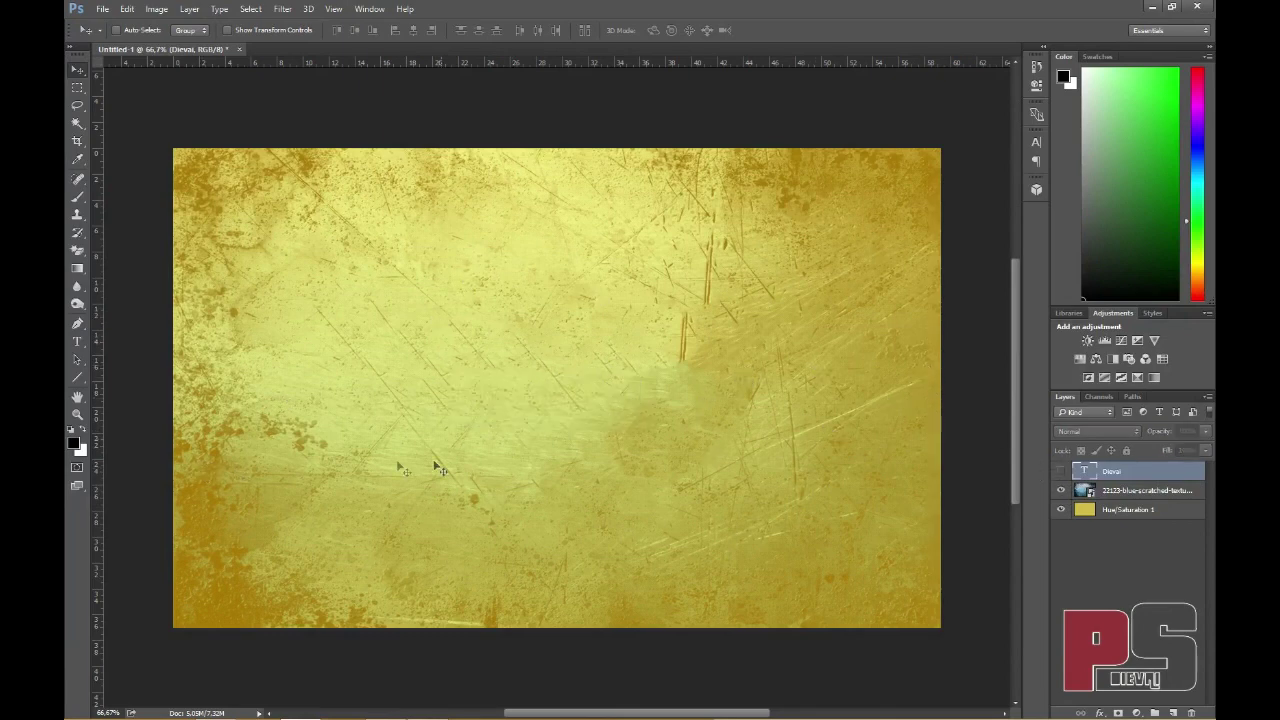
- Draw an unfilled rounded rectangle about 563 by 305 px with a 10 px corner radius, left of the canvas centre
left_click(77, 377)
right_click(77, 377)
left_click(126, 390)
left_click_drag(374, 349, 628, 486)
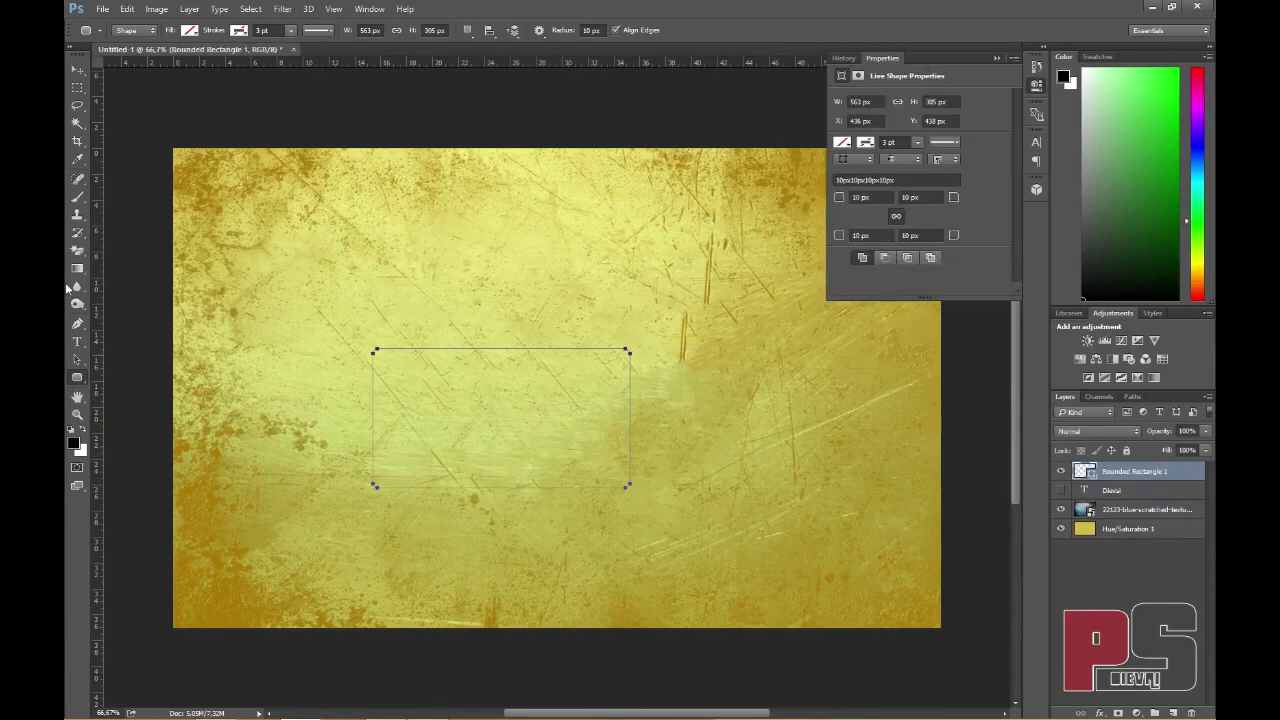
- Add placeholder text starting with "KJLKJFLK" around the outside of the rounded rectangle's path, beginning near its upper-left corner
left_click(79, 342)
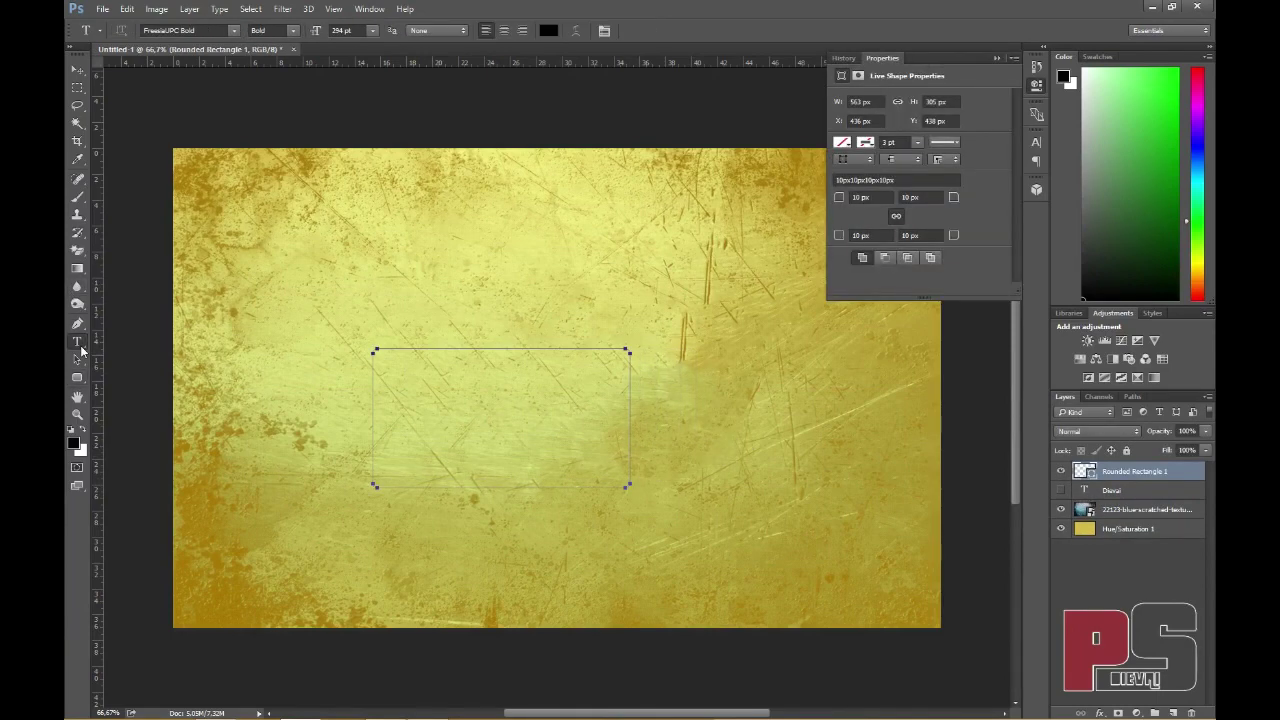
left_click(389, 349)
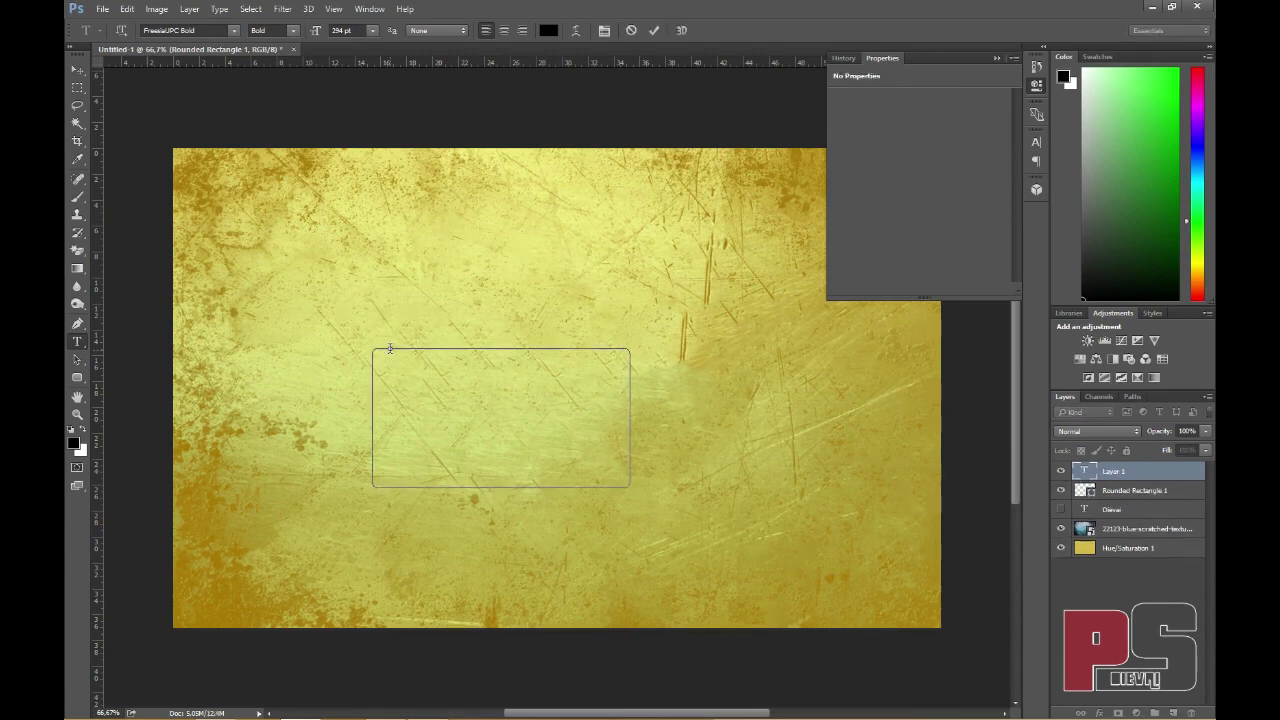
type("KJLKJFLKJGHKJG")
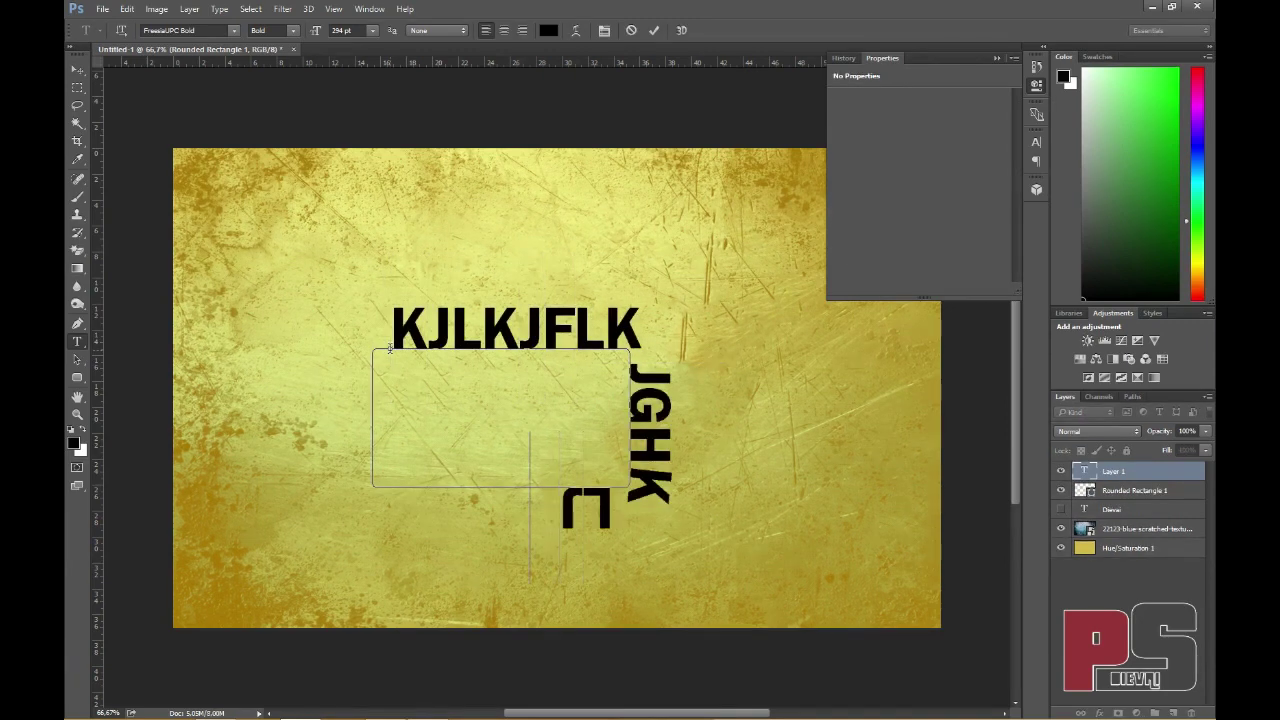
type("LFKLGJHFJG")
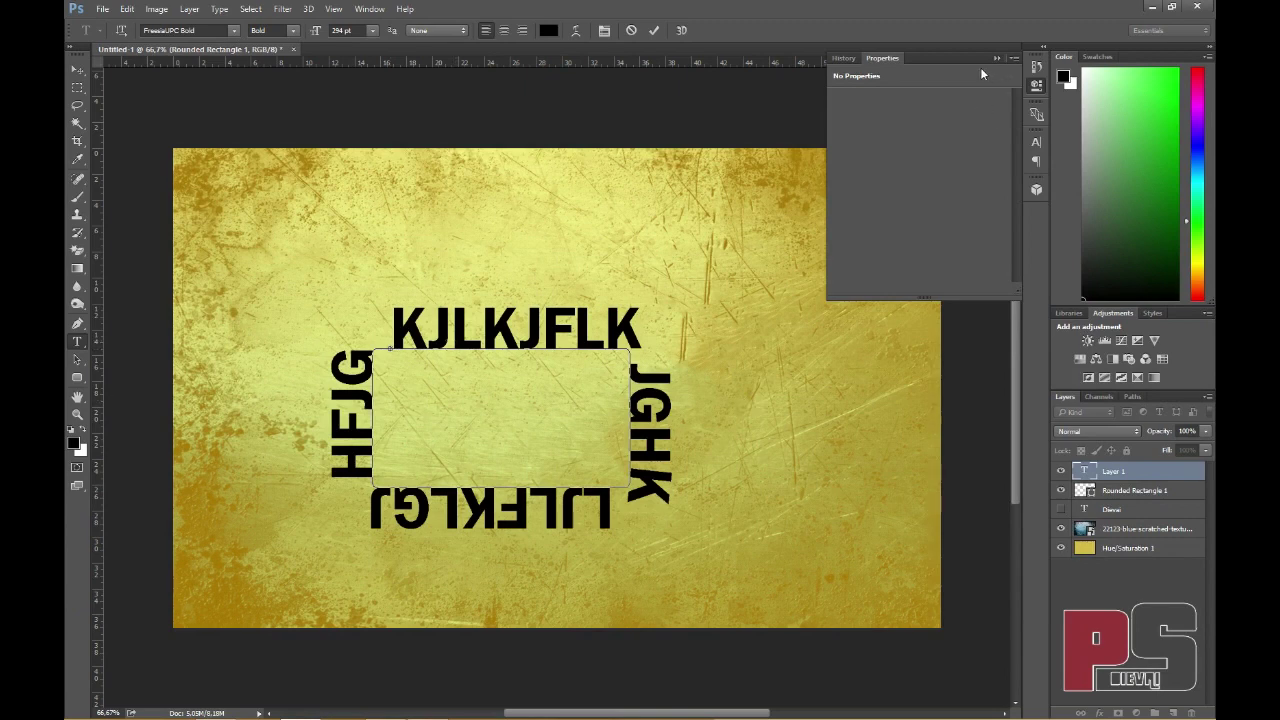
- Commit the placeholder text around the rounded rectangle, and delete both the text and the rounded rectangle
left_click(654, 30)
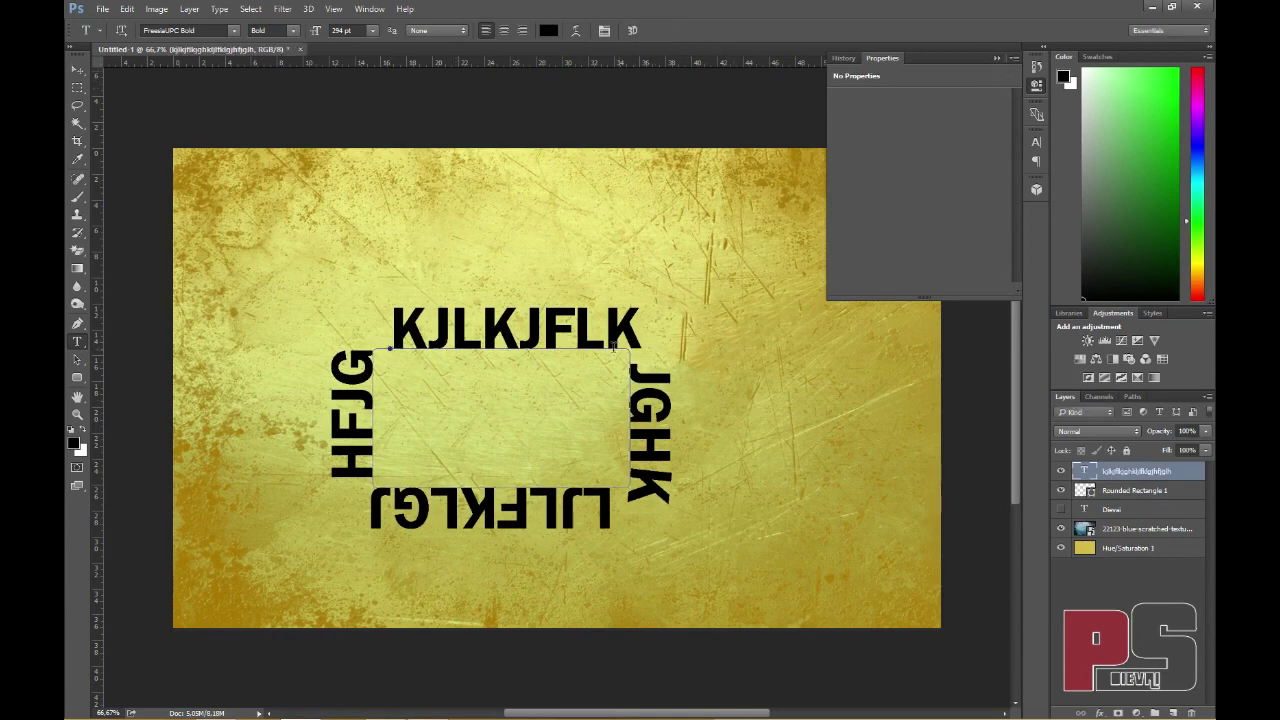
left_click(930, 63)
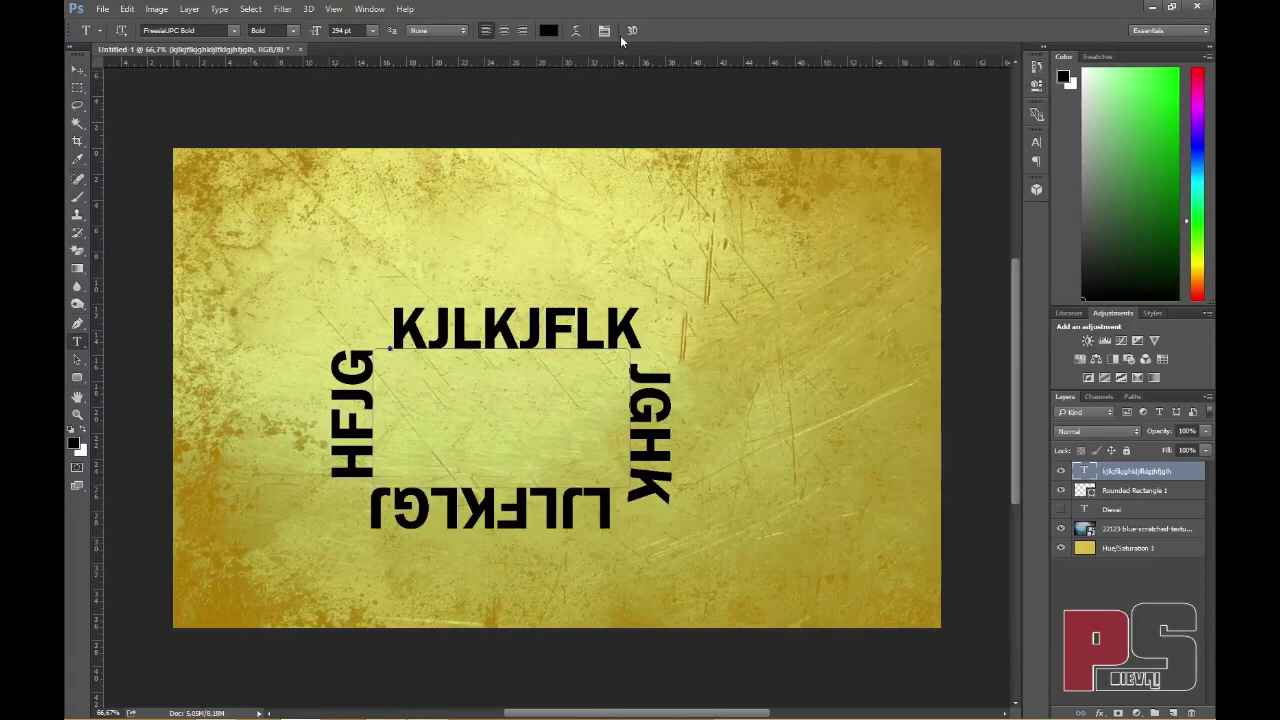
left_click(77, 71)
left_click_drag(427, 370, 482, 331)
key("Delete")
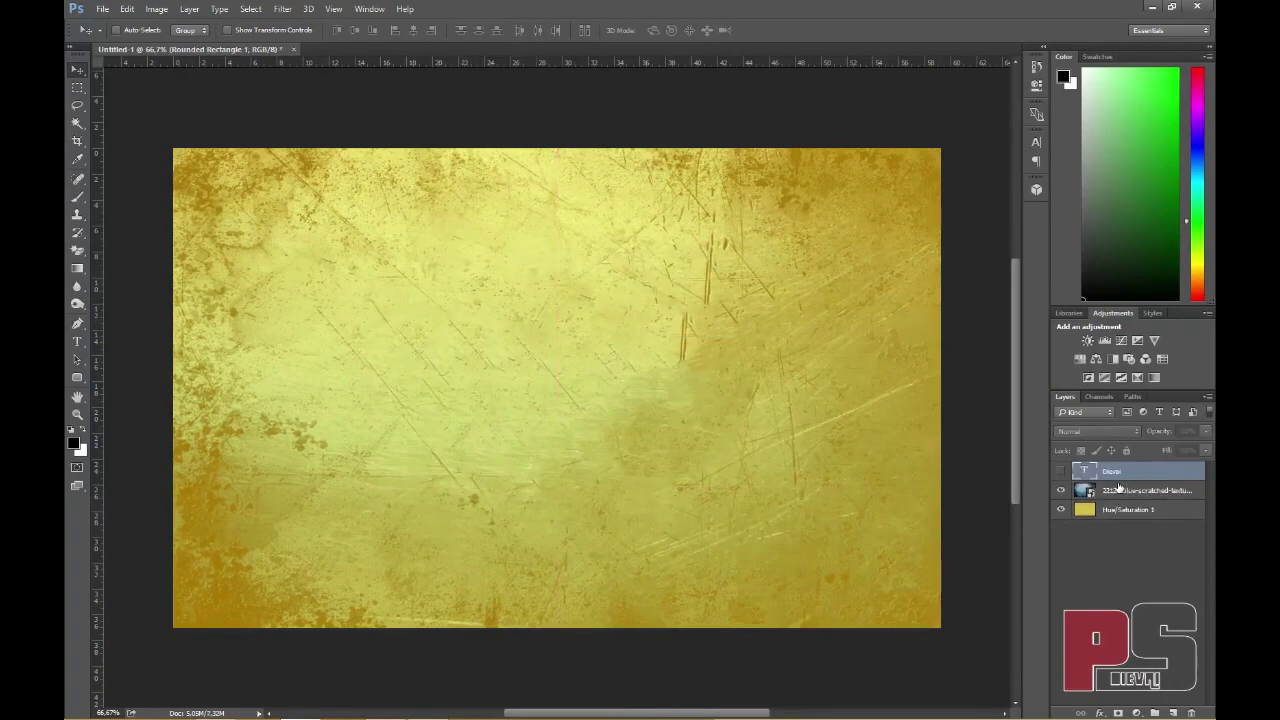
- Draw an unfilled ellipse about 568 by 316 px near the middle of the canvas
left_click(77, 378)
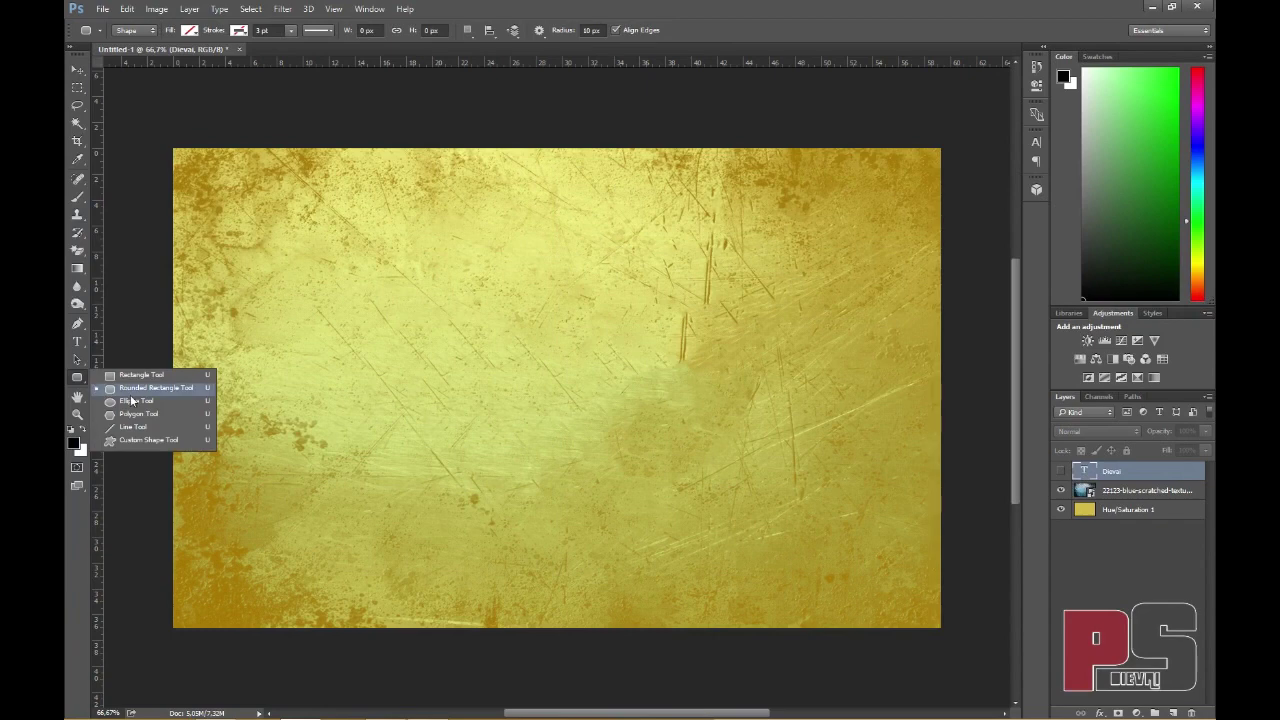
left_click(131, 400)
left_click_drag(398, 344, 657, 488)
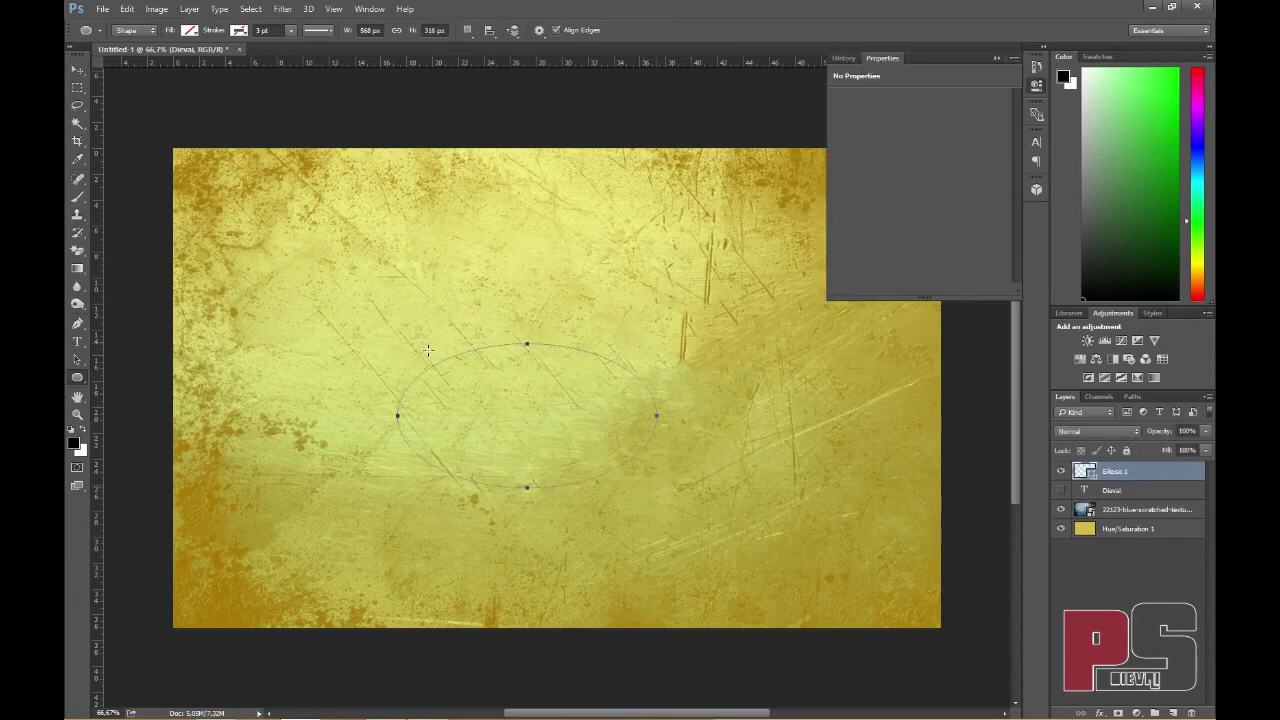
- Try placeholder text "KJDLGJLDJGLDG" around the outside of the ellipse's path, and discard both the text and the ellipse
left_click(77, 341)
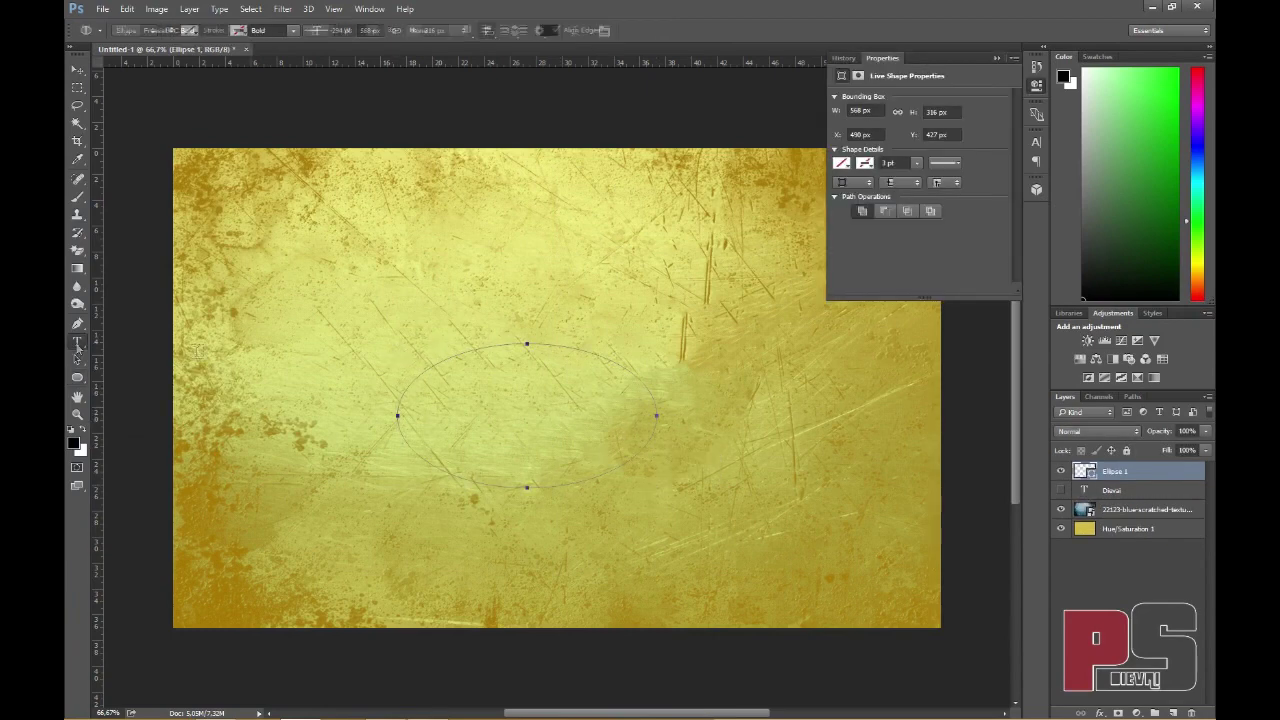
left_click(451, 357)
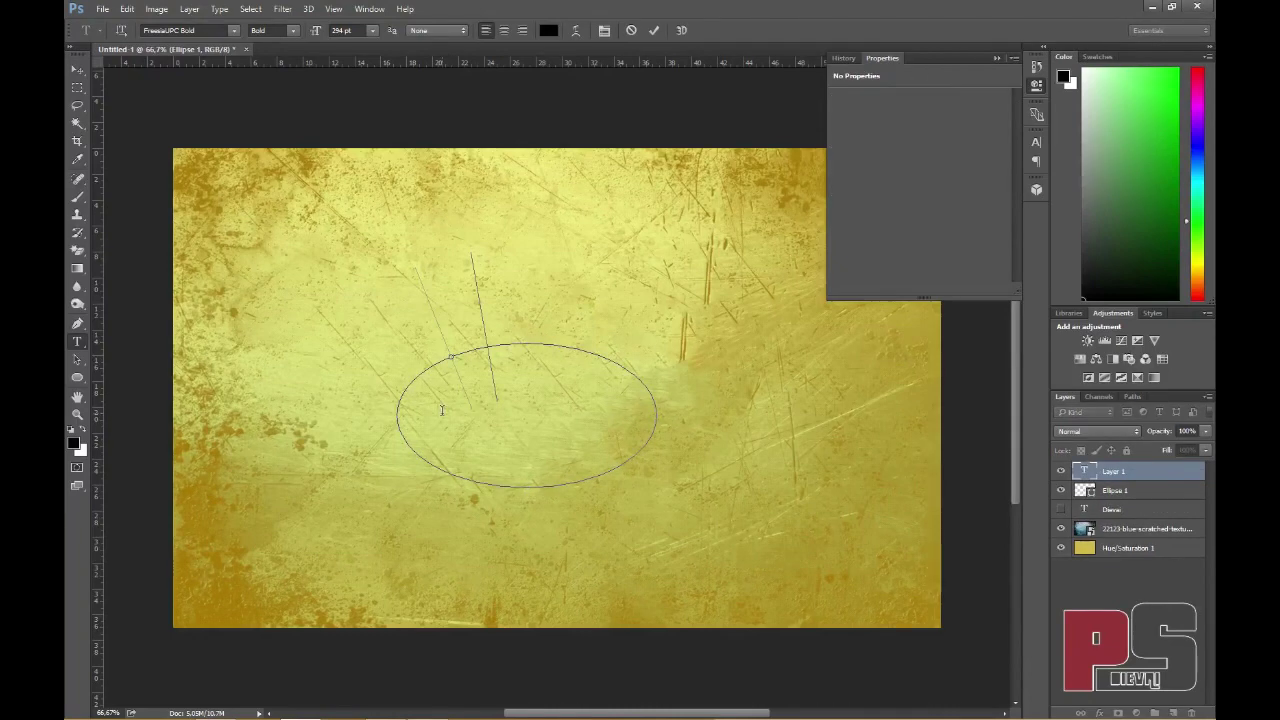
type("KJDLGJLDJGLDG")
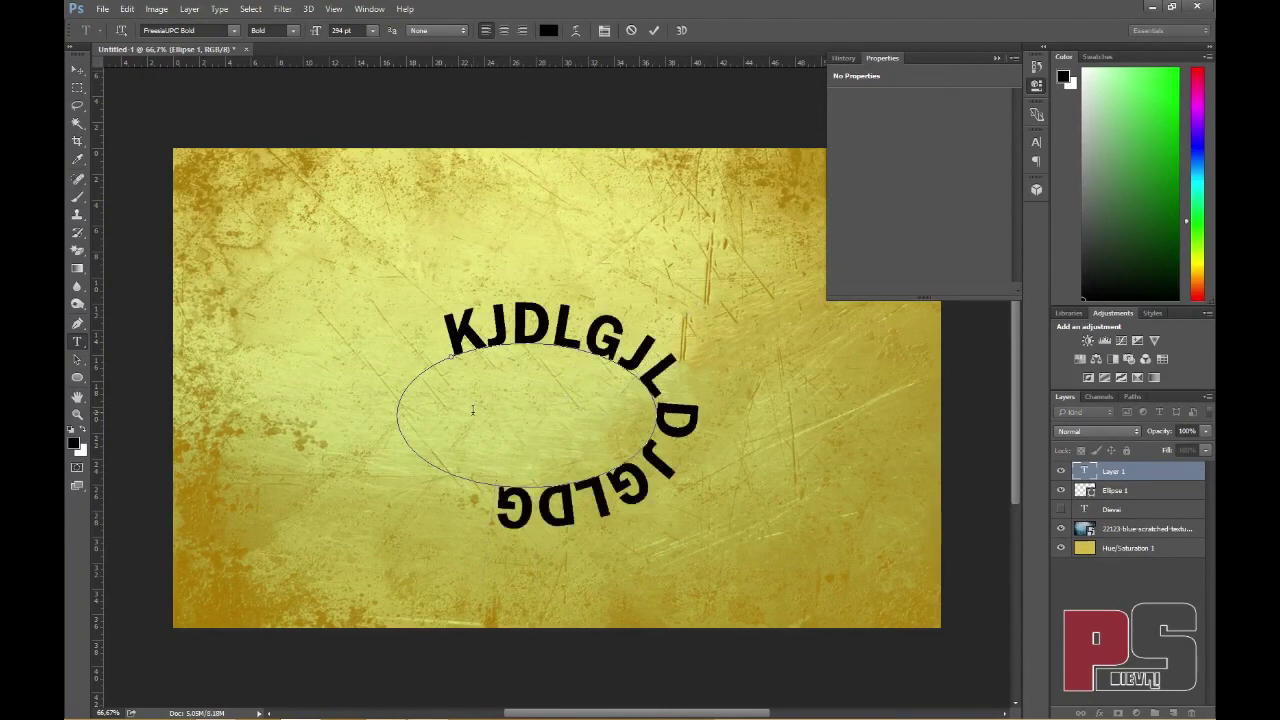
key("Escape")
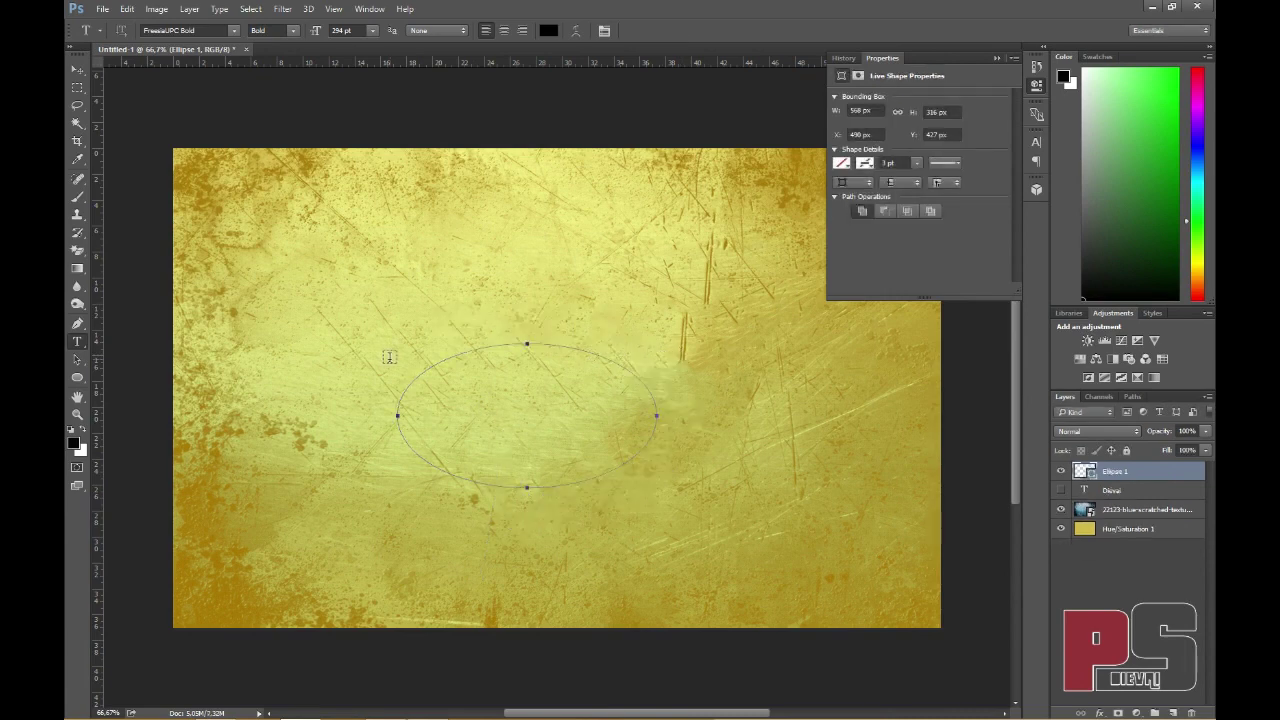
key("Delete")
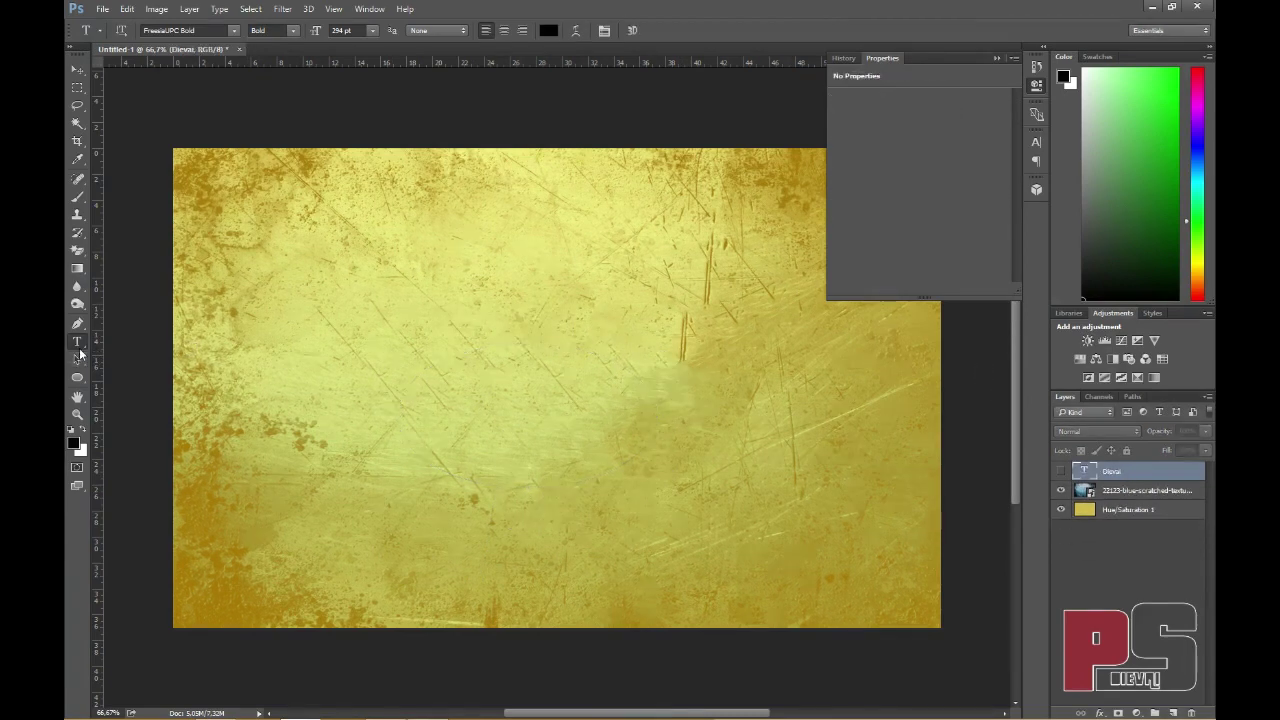
- Draw an unfilled five-sided polygon about 445 by 467 px in the upper-left part of the canvas
left_click(79, 379)
left_click(137, 414)
left_click_drag(409, 316, 497, 378)
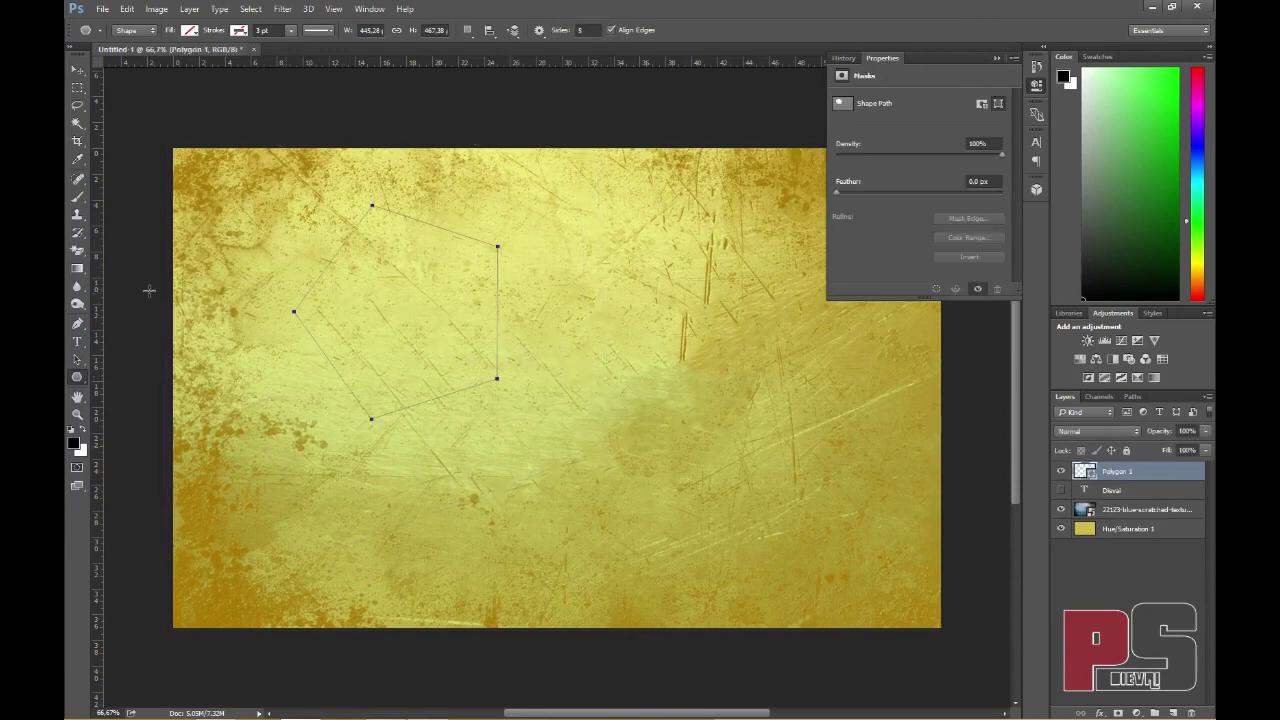
- Try placeholder text "SDX FDFG DGF DFG" around the pentagon from its leftmost corner, and discard both the text and the pentagon
left_click(77, 341)
left_click(302, 300)
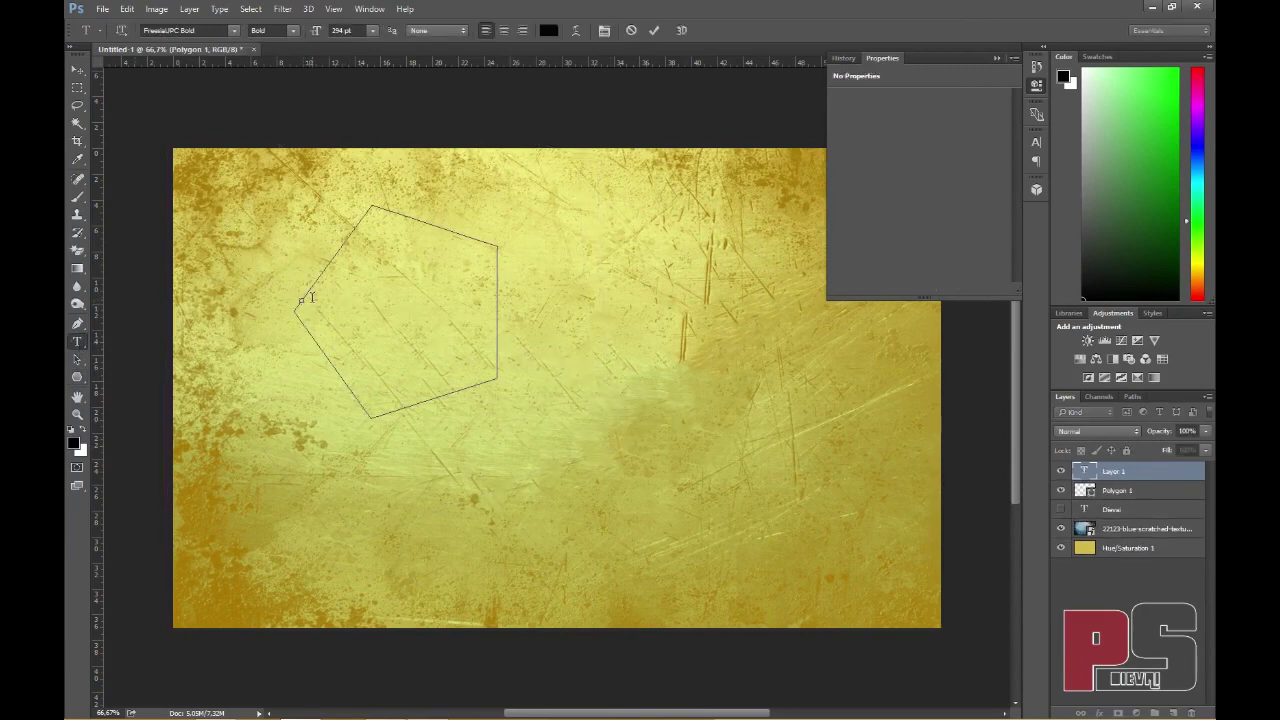
type("SDX FDFG DGF DFG")
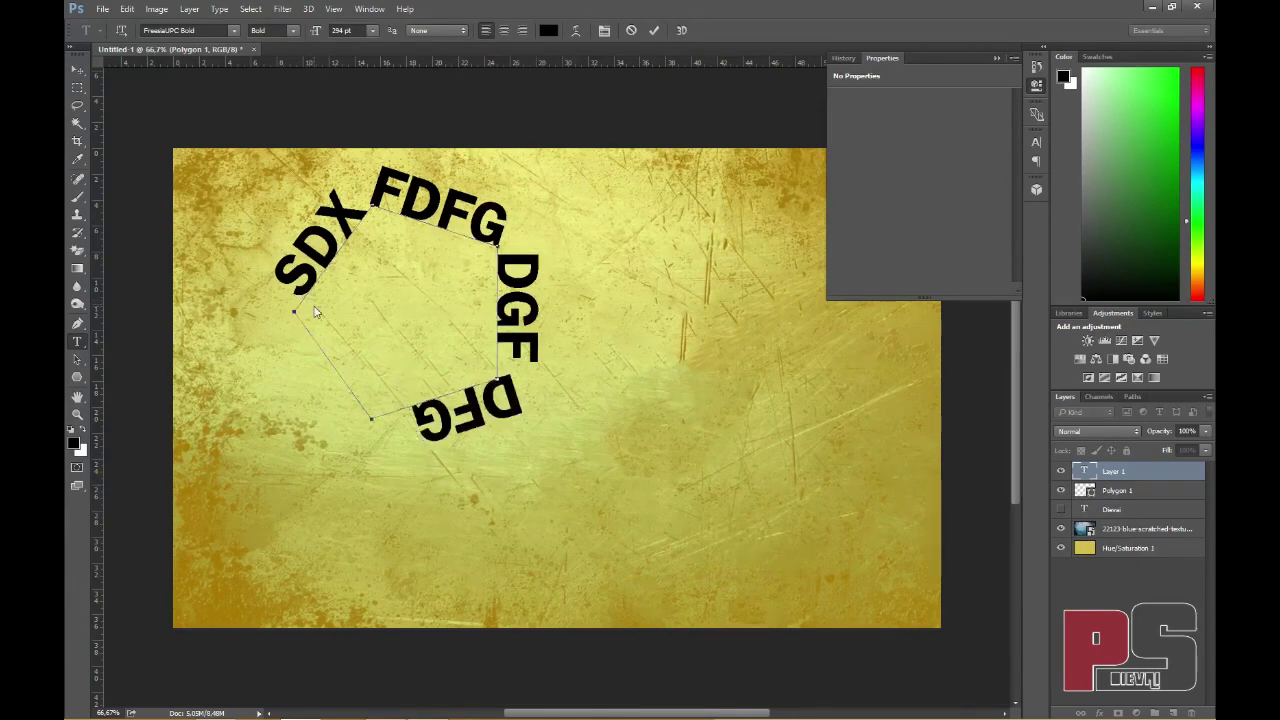
key("Escape")
left_click(77, 88)
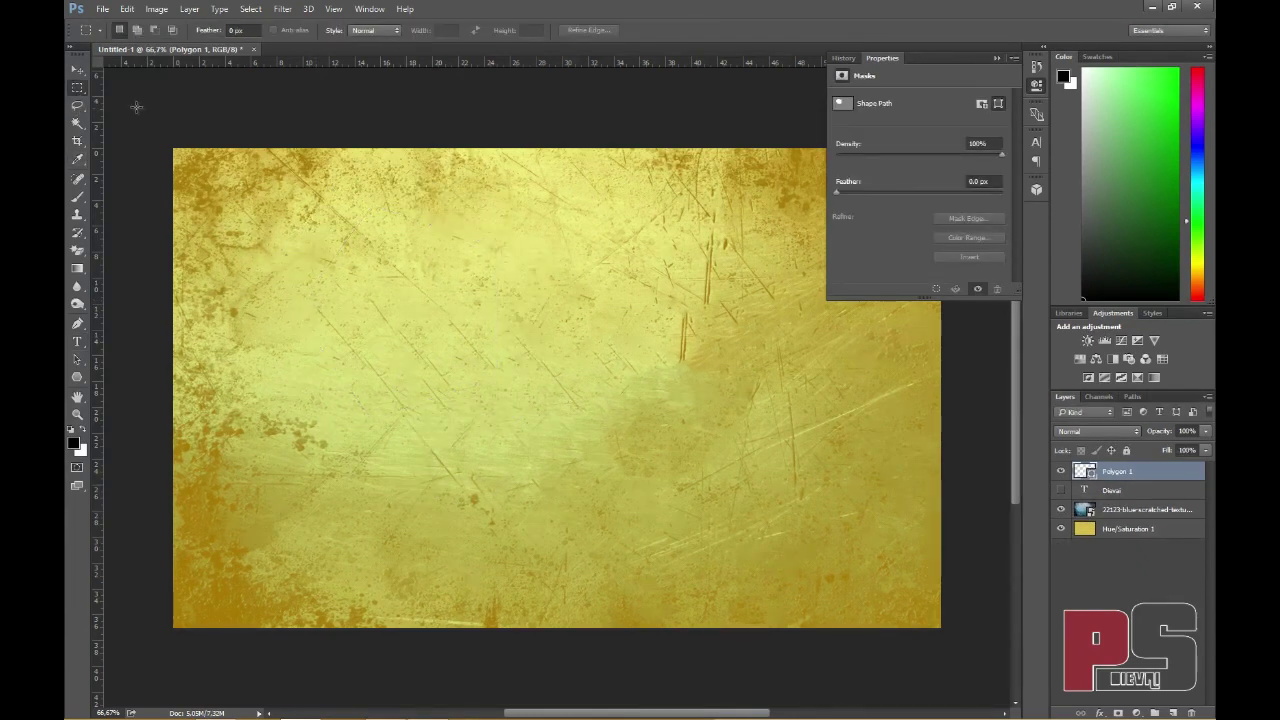
key("Delete")
- Draw a nearly horizontal two-point path with the Pen tool across almost the full width of the canvas, just below mid-height
left_click(80, 379)
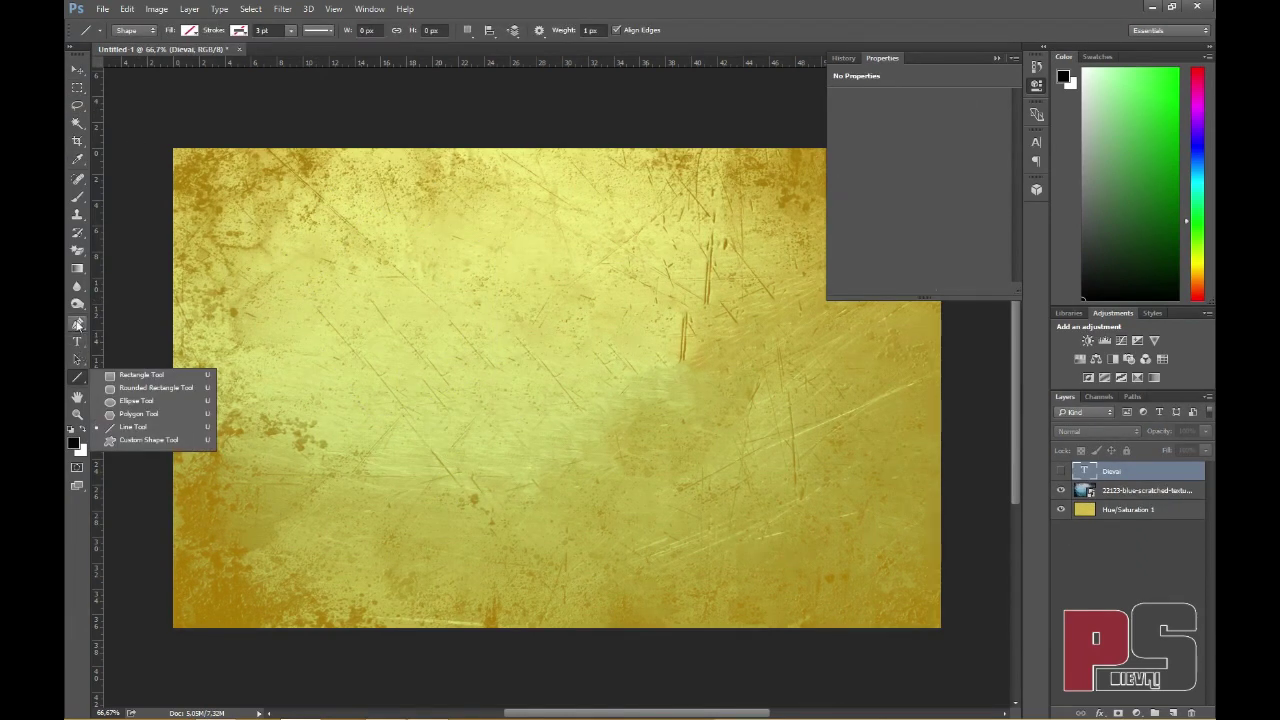
left_click(78, 324)
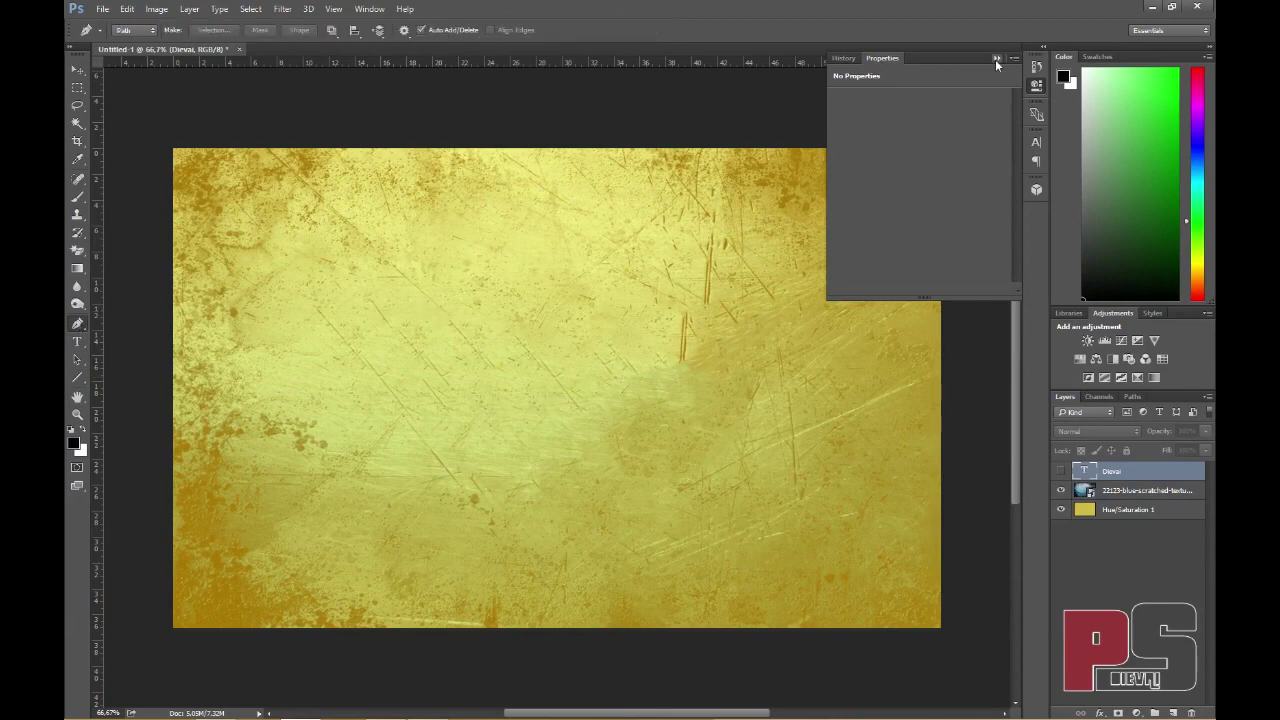
left_click(995, 59)
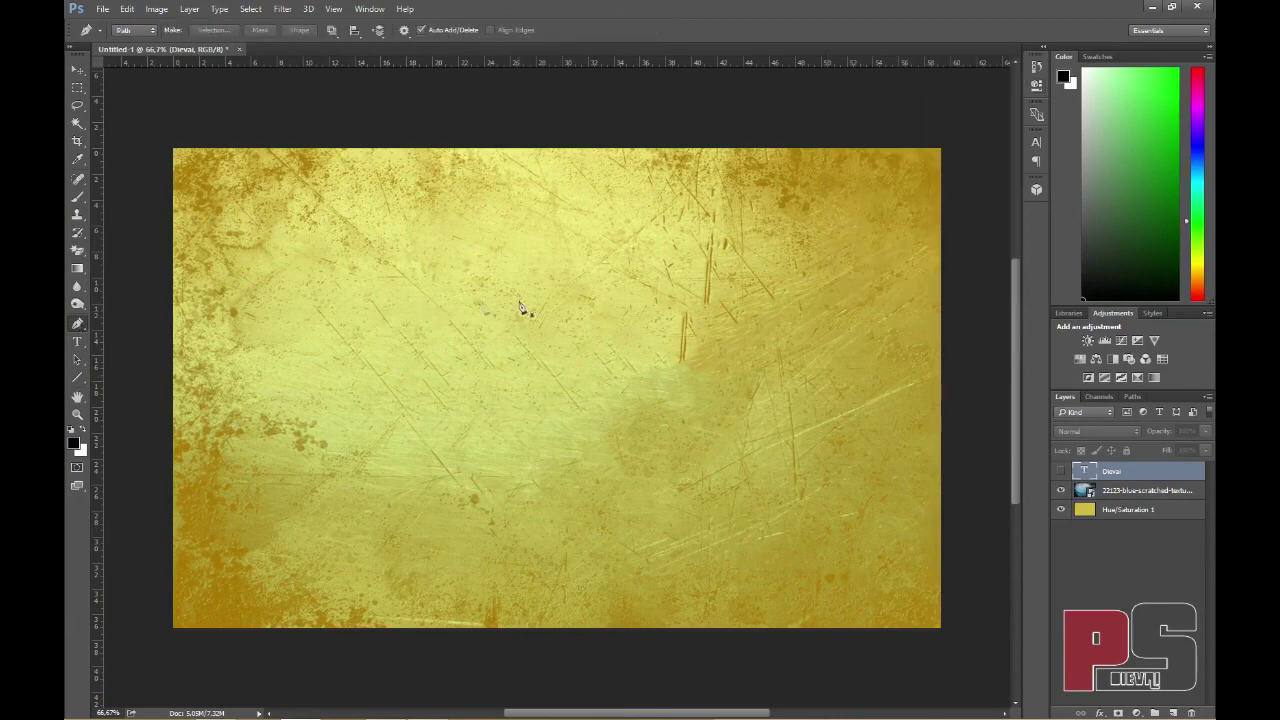
right_click(75, 328)
left_click(112, 323)
left_click(234, 418)
left_click(915, 440)
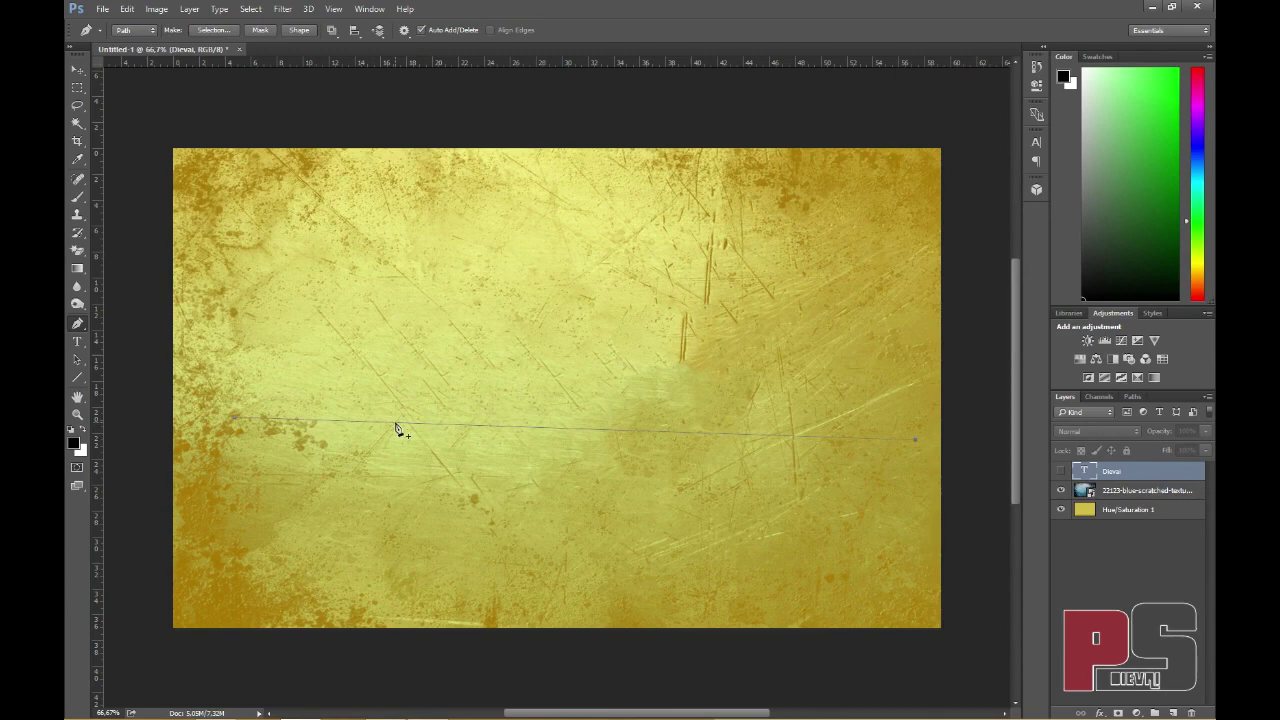
- Bend the straight path into a wave by adding a raised middle anchor and two lowered side anchors, and raise both ends
left_click(545, 431)
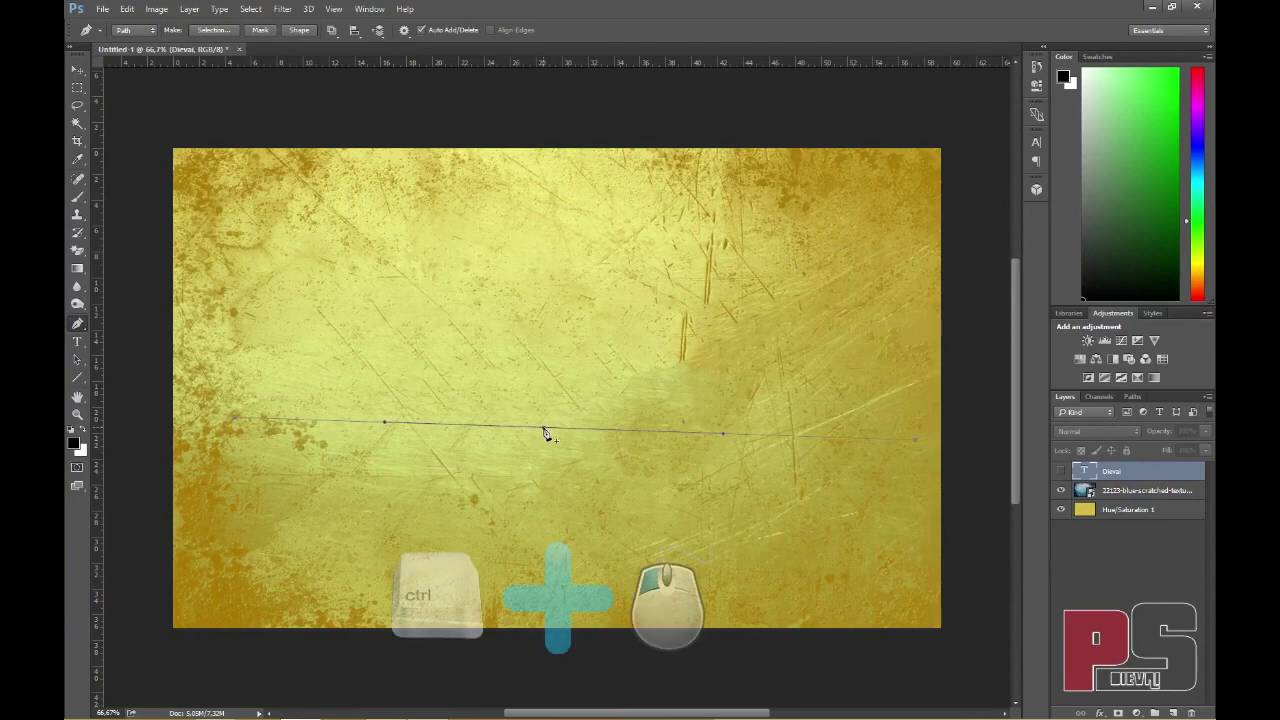
left_click_drag(543, 427, 565, 303)
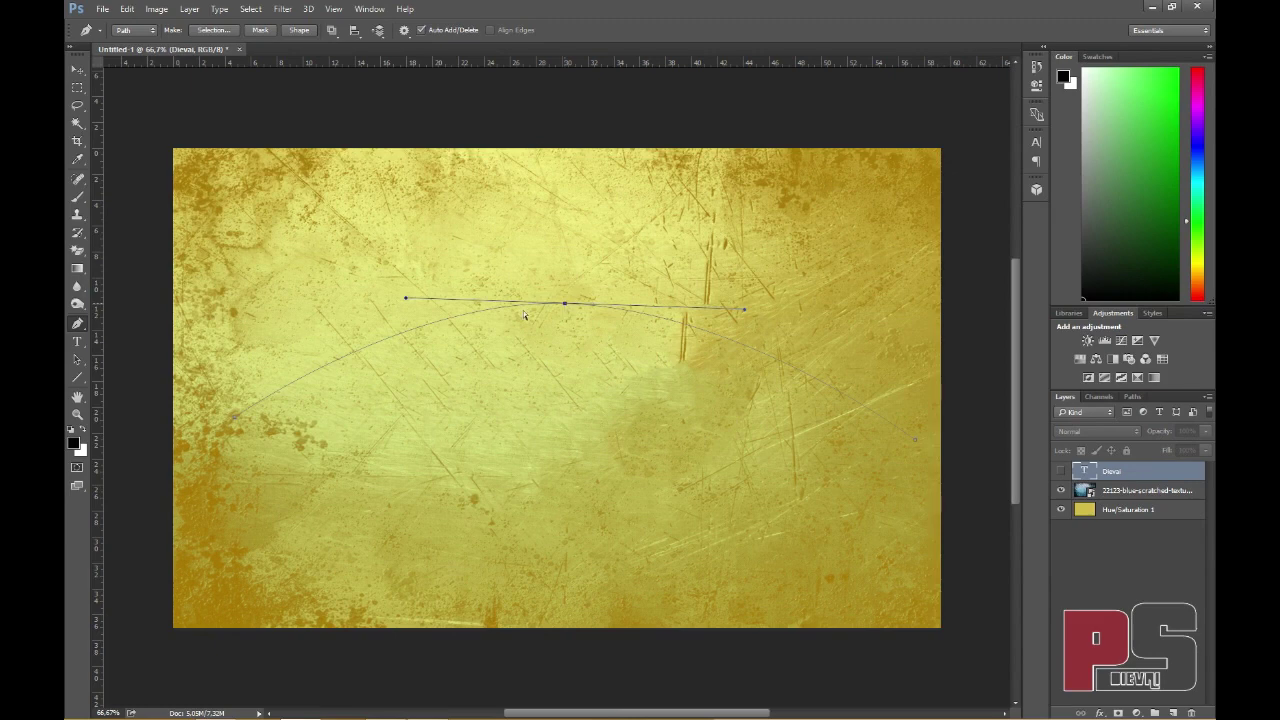
left_click(343, 357)
left_click_drag(343, 357, 424, 408)
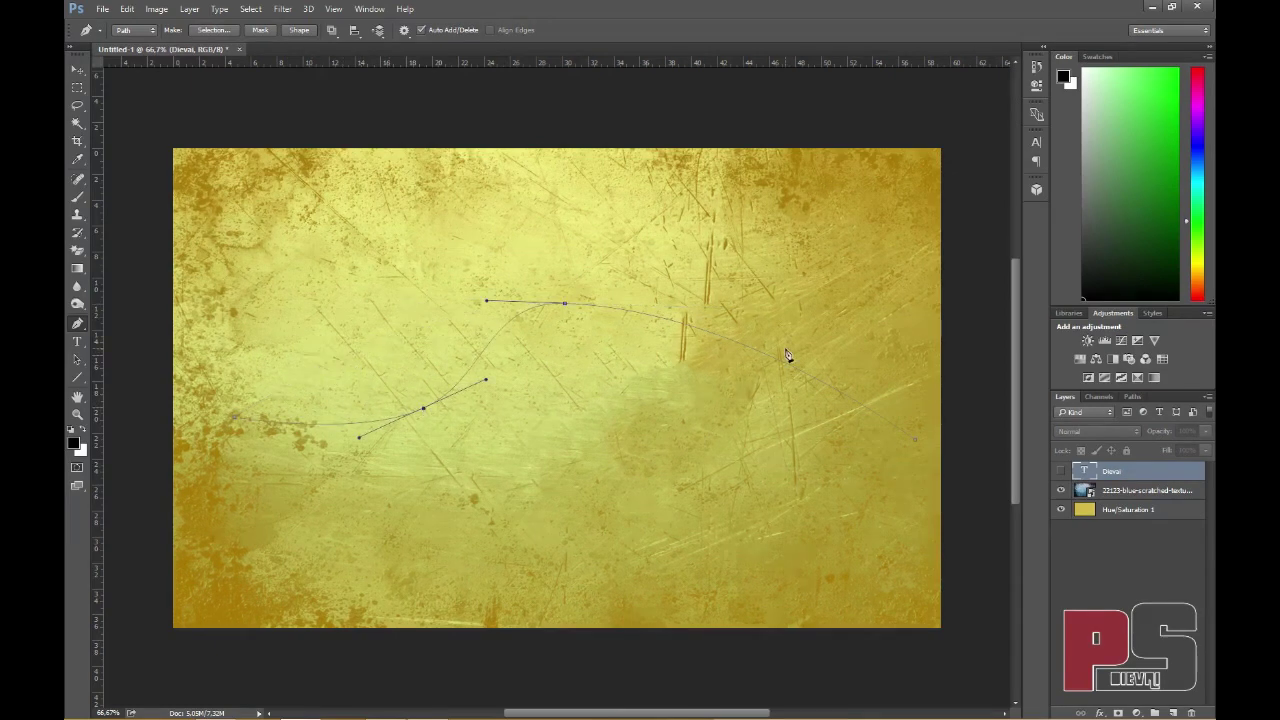
left_click(756, 355)
left_click_drag(754, 357, 691, 399)
left_click(918, 342, "ctrl")
left_click_drag(234, 422, 245, 314)
- Try placeholder text starting with "JHJKH" along the wave path from its left end, and discard the text
left_click(77, 341)
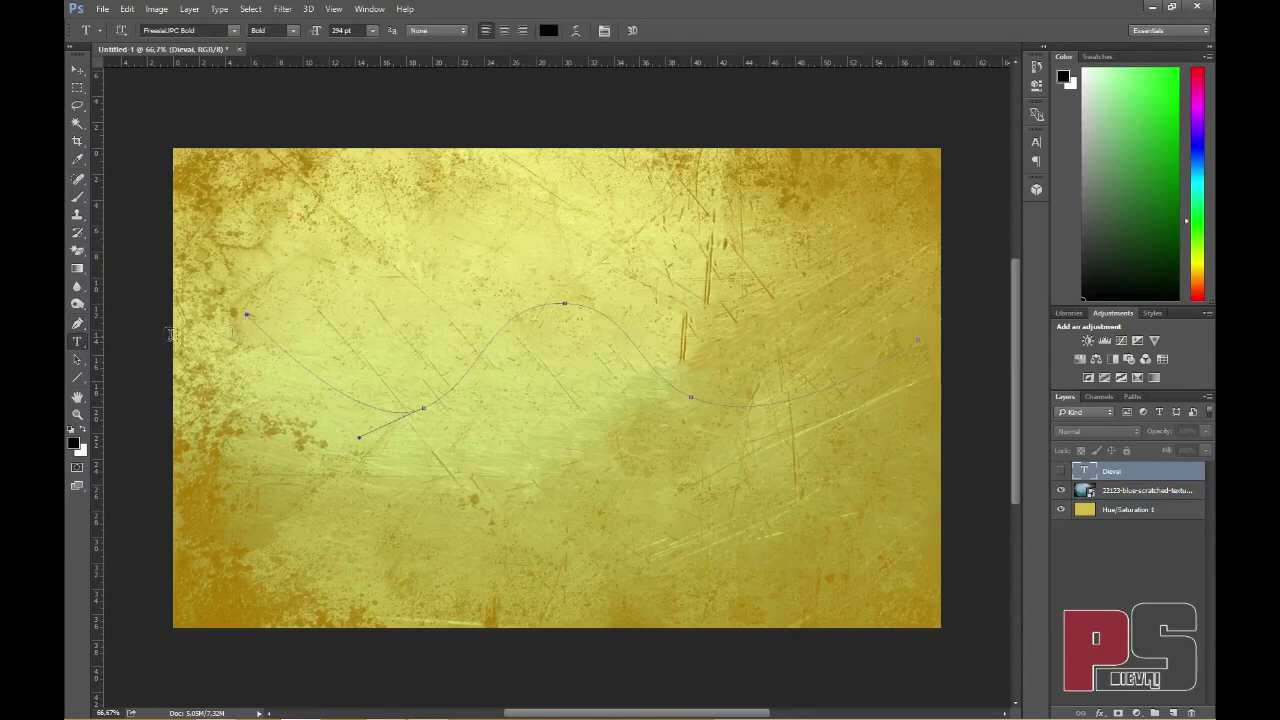
left_click(258, 324)
type("JHJKH")
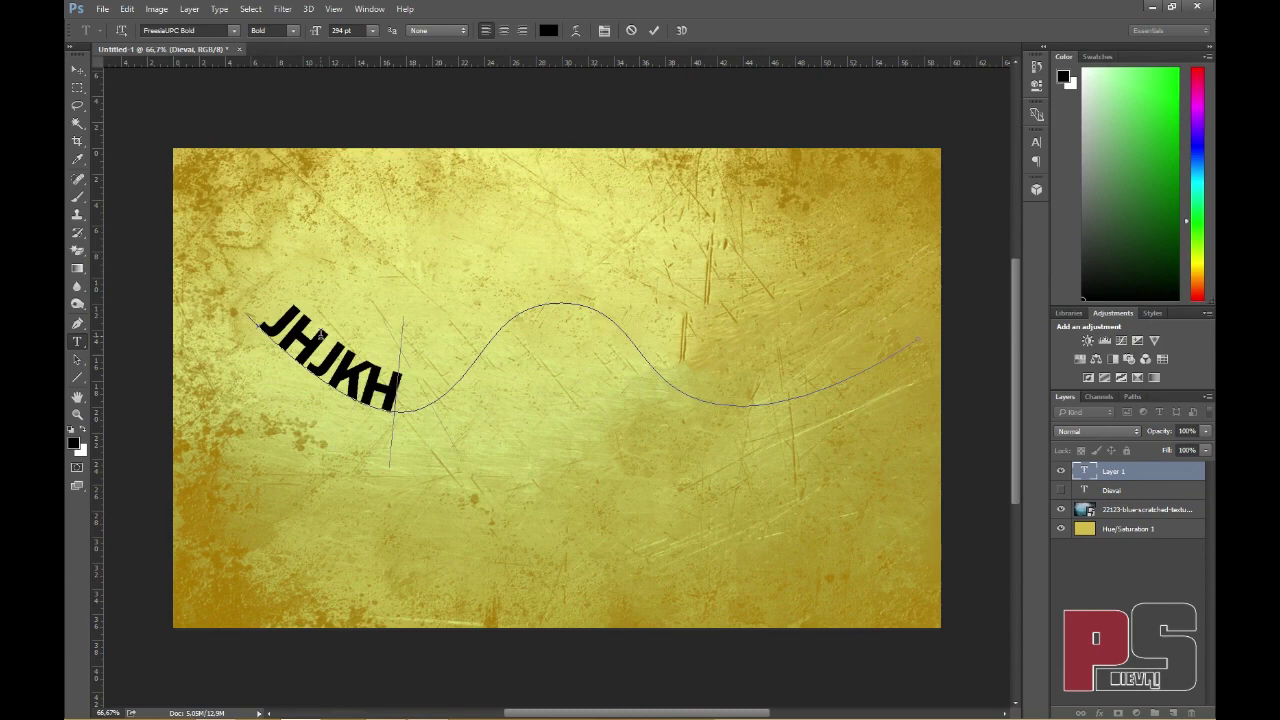
type("HJHKJHHJHHKJHJKH")
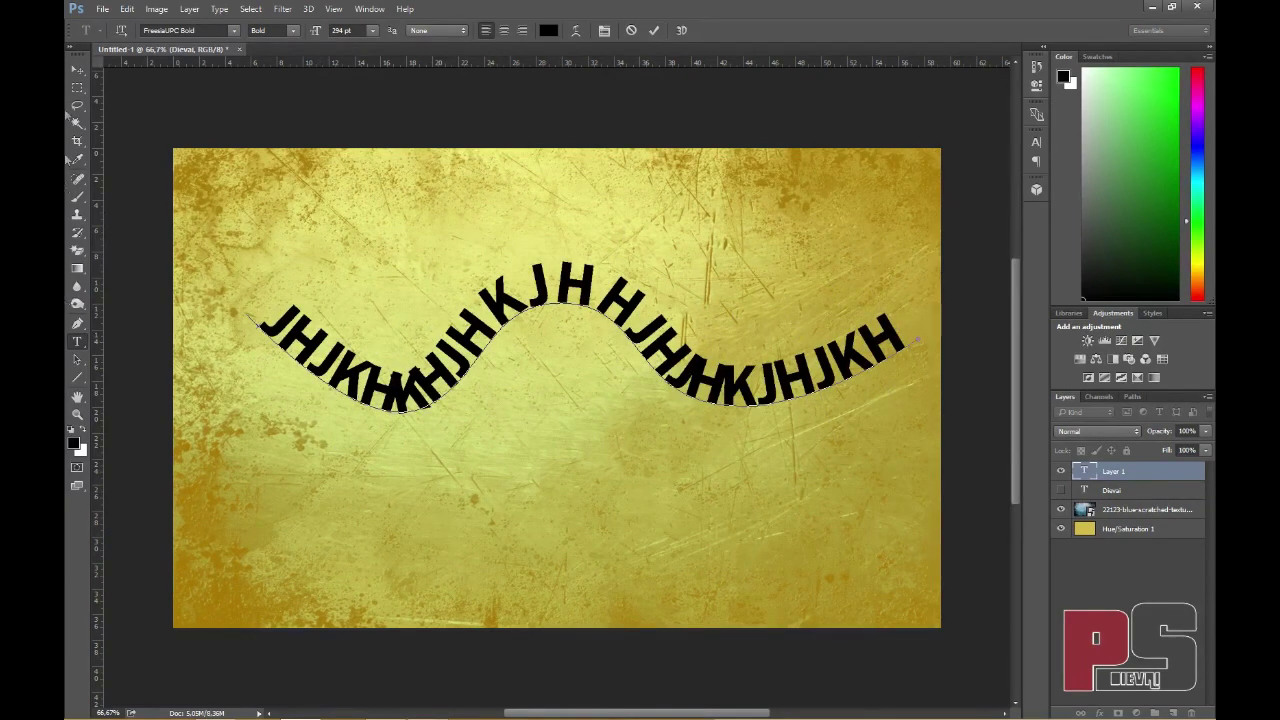
left_click(631, 30)
- Show the Dievai text layer and create a work path from its letters
left_click(1061, 470)
key("v")
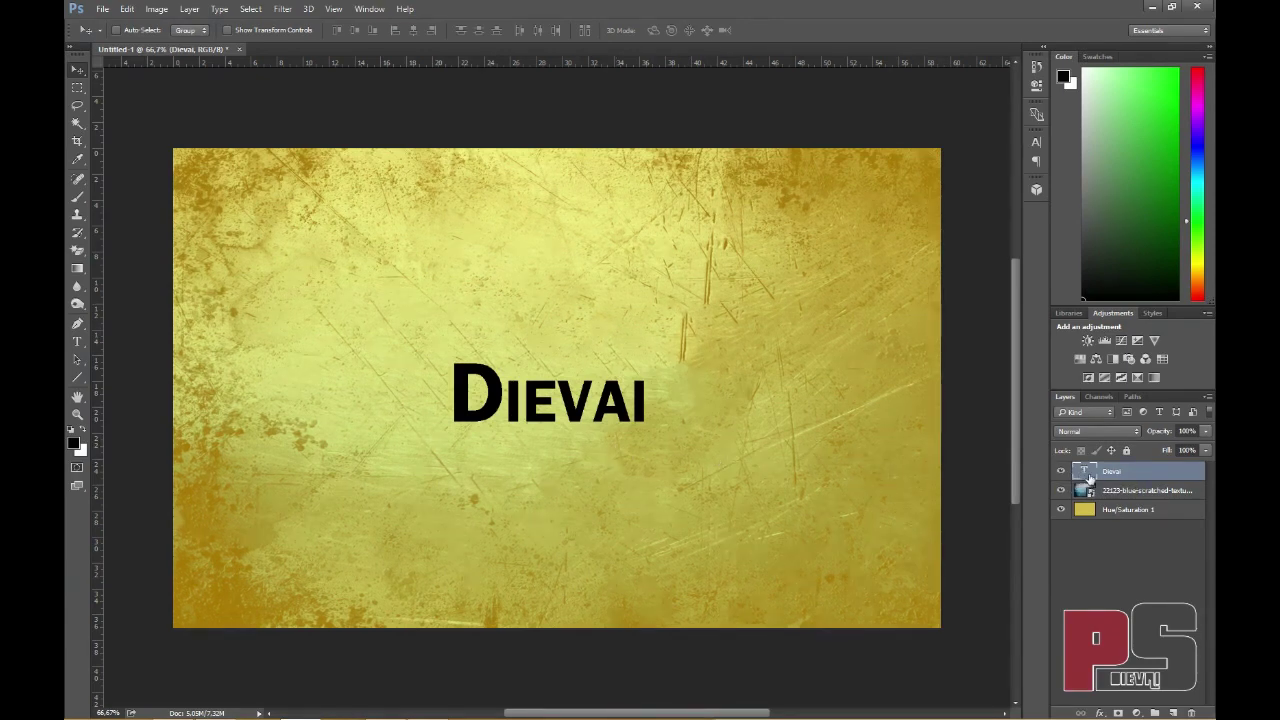
right_click(1088, 473)
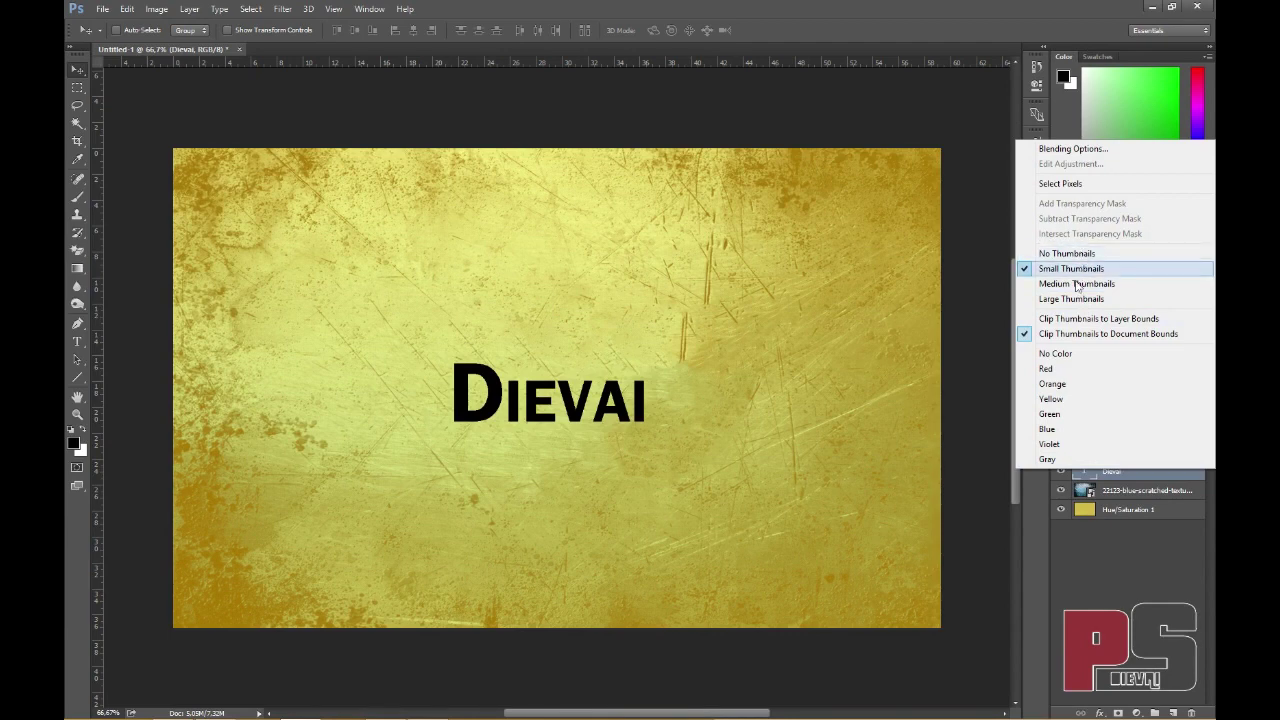
left_click(1088, 266)
right_click(1130, 472)
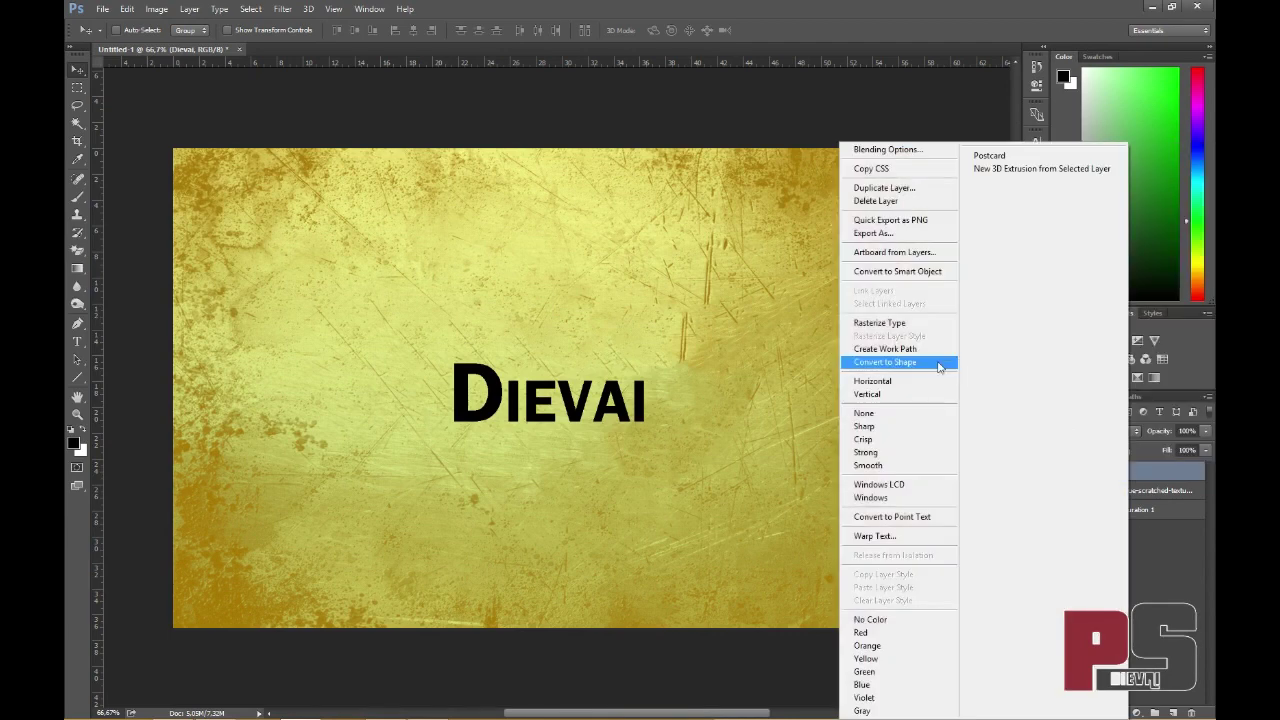
left_click(882, 349)
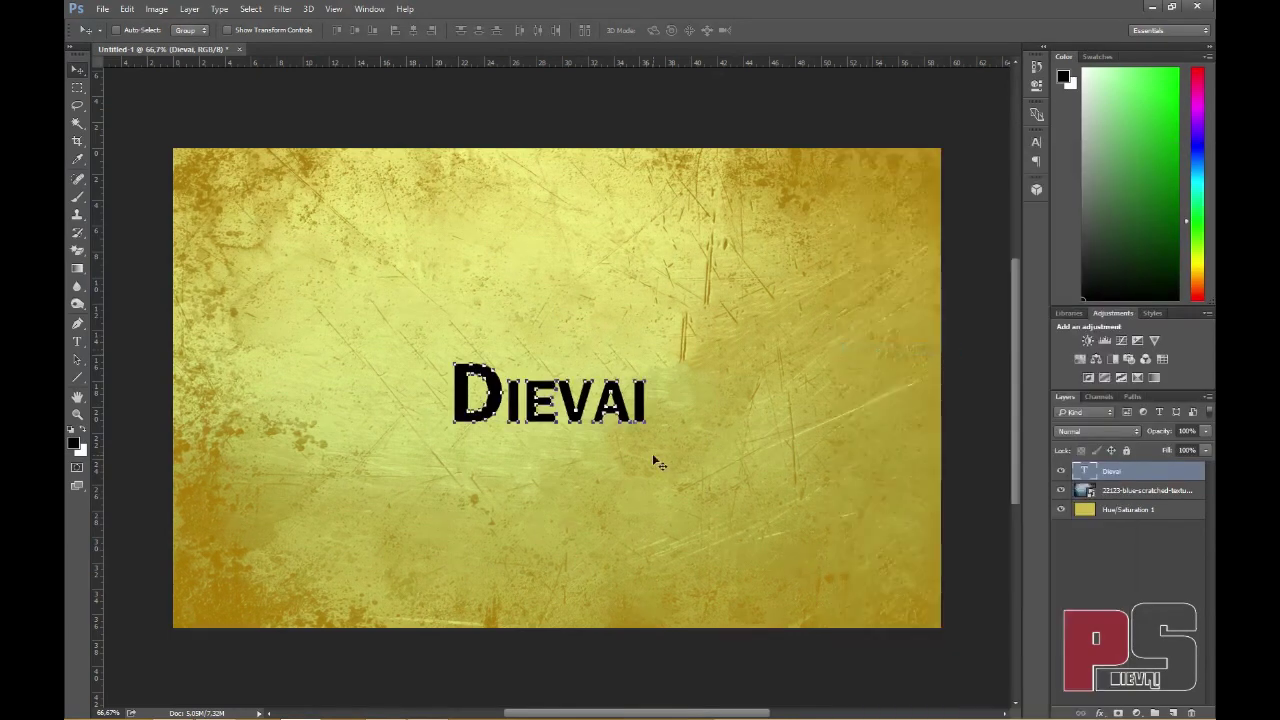
- Save the work path as Path 1 and hide the Dievai text layer so only the letter outlines are shown
scroll(556, 427, "up", 3)
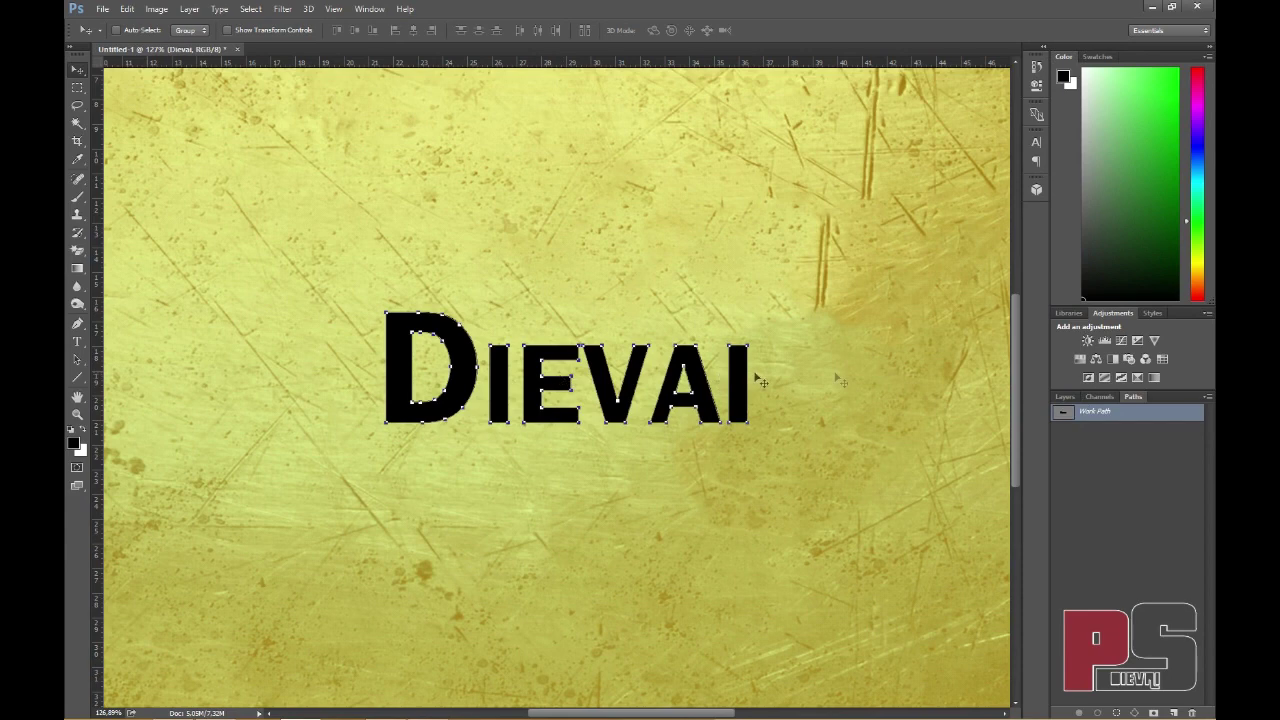
double_click(1104, 414)
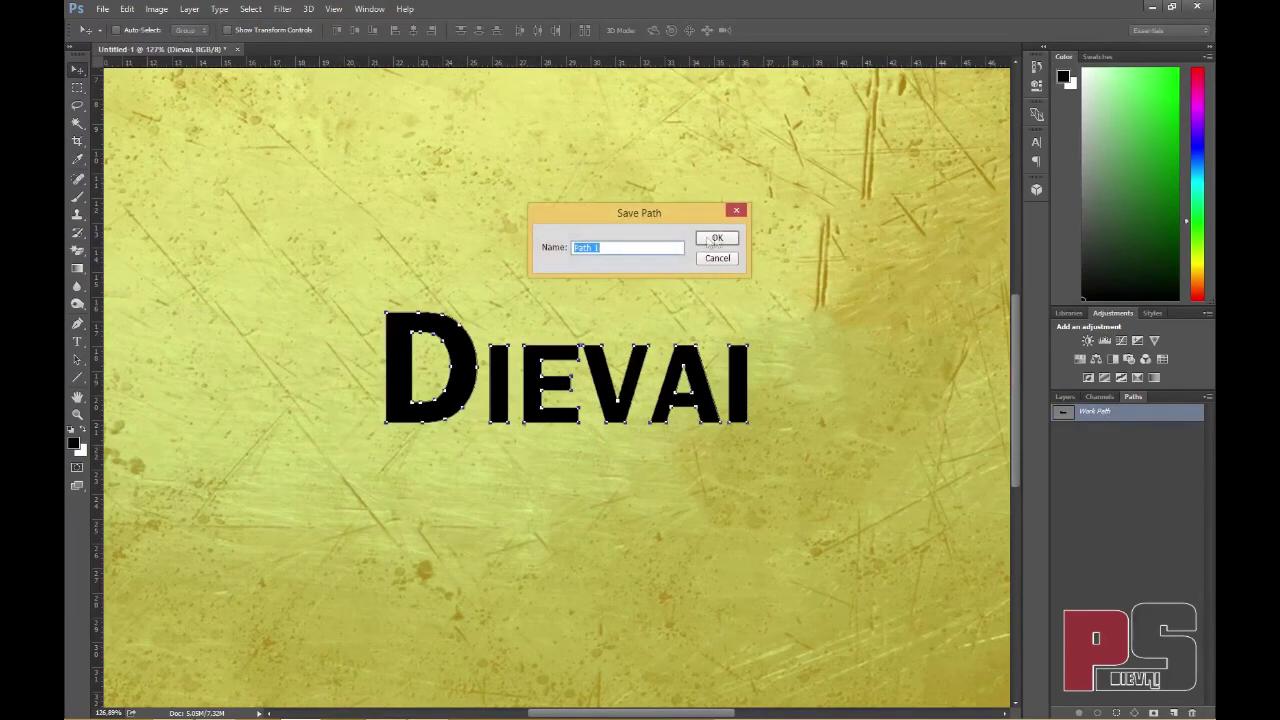
left_click(726, 240)
left_click(1063, 396)
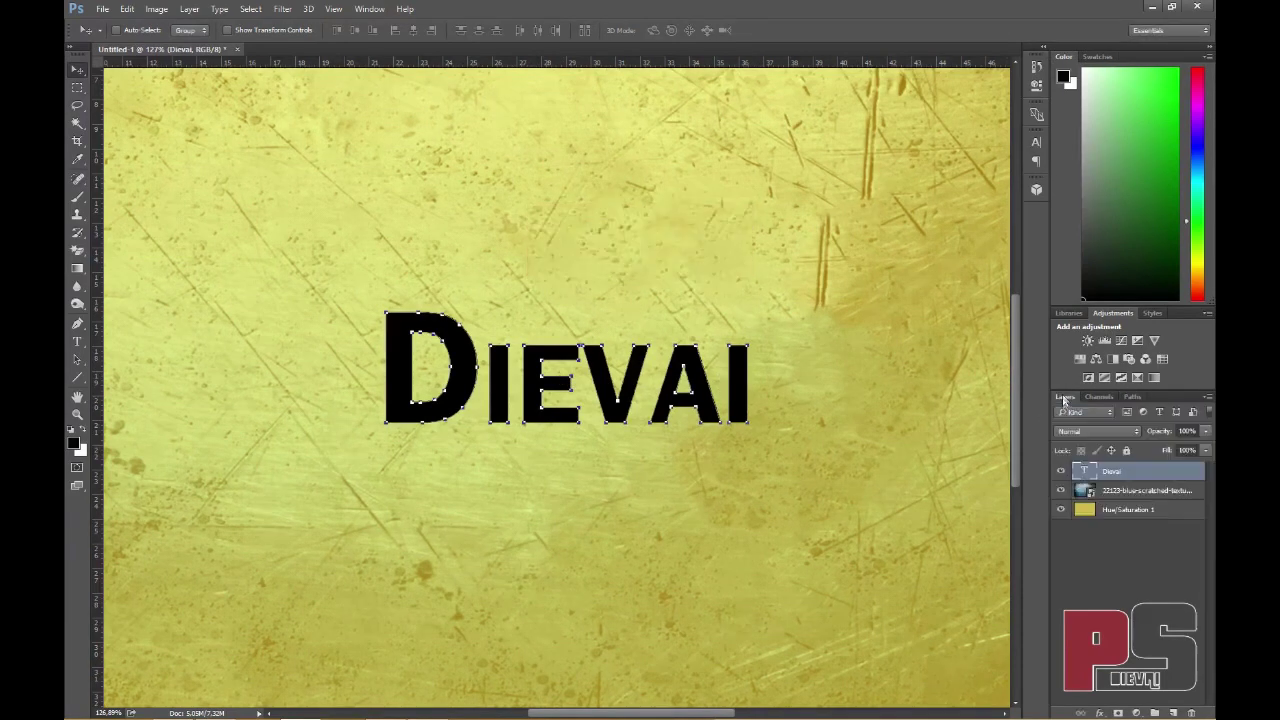
left_click(1060, 471)
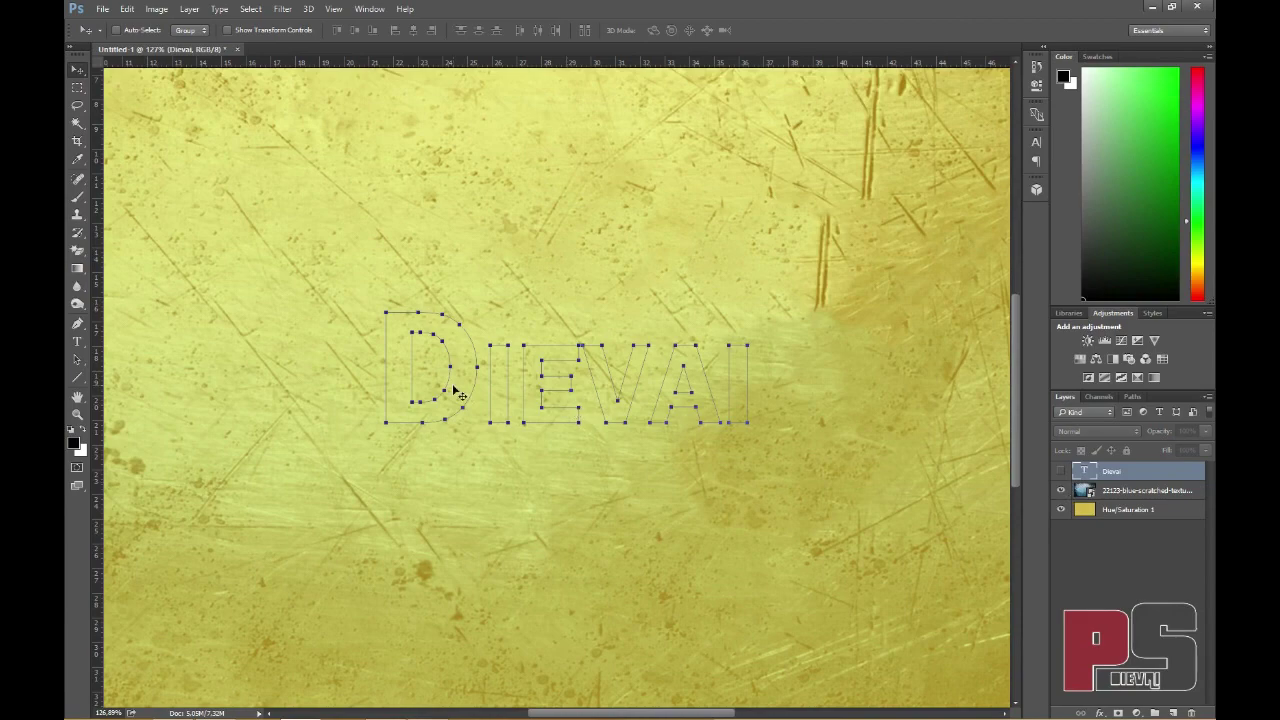
- Select the V outline with the Pen tool and move its two upper-left anchor points up and slightly left, above the neighbouring letters
left_click(77, 323)
scroll(251, 400, "up", 3)
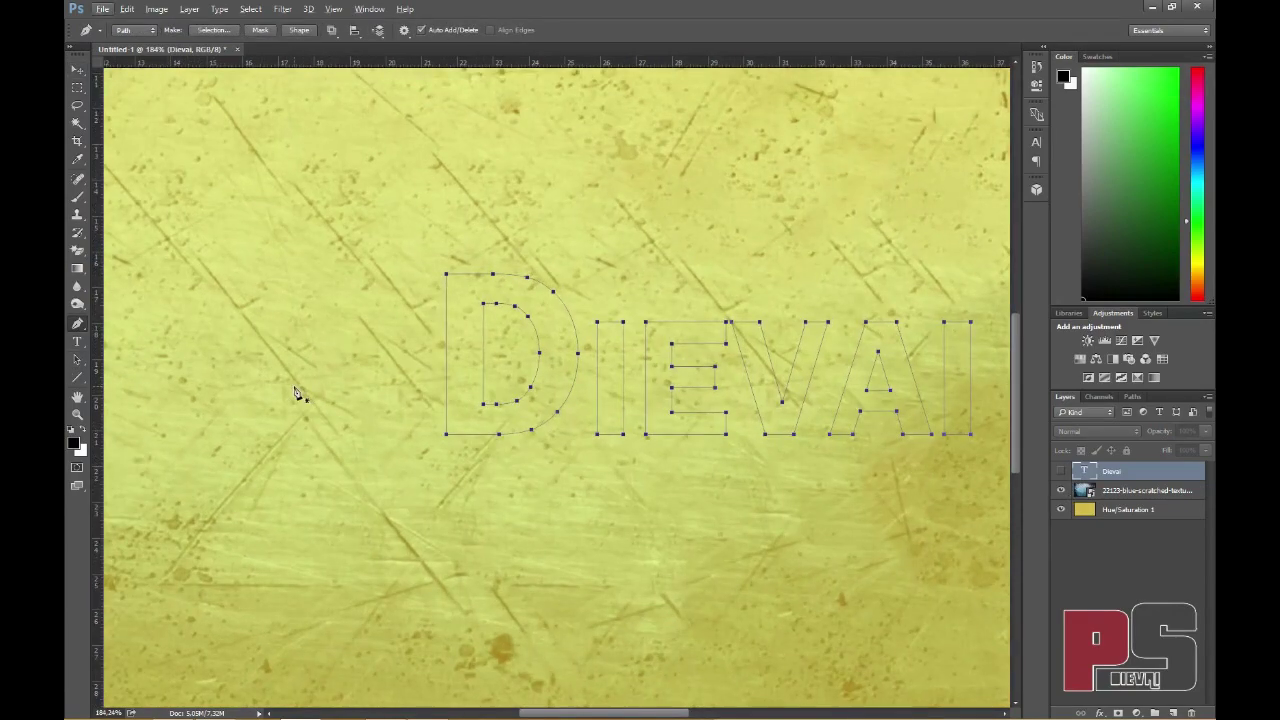
scroll(295, 391, "right", 5)
scroll(294, 391, "right", 3)
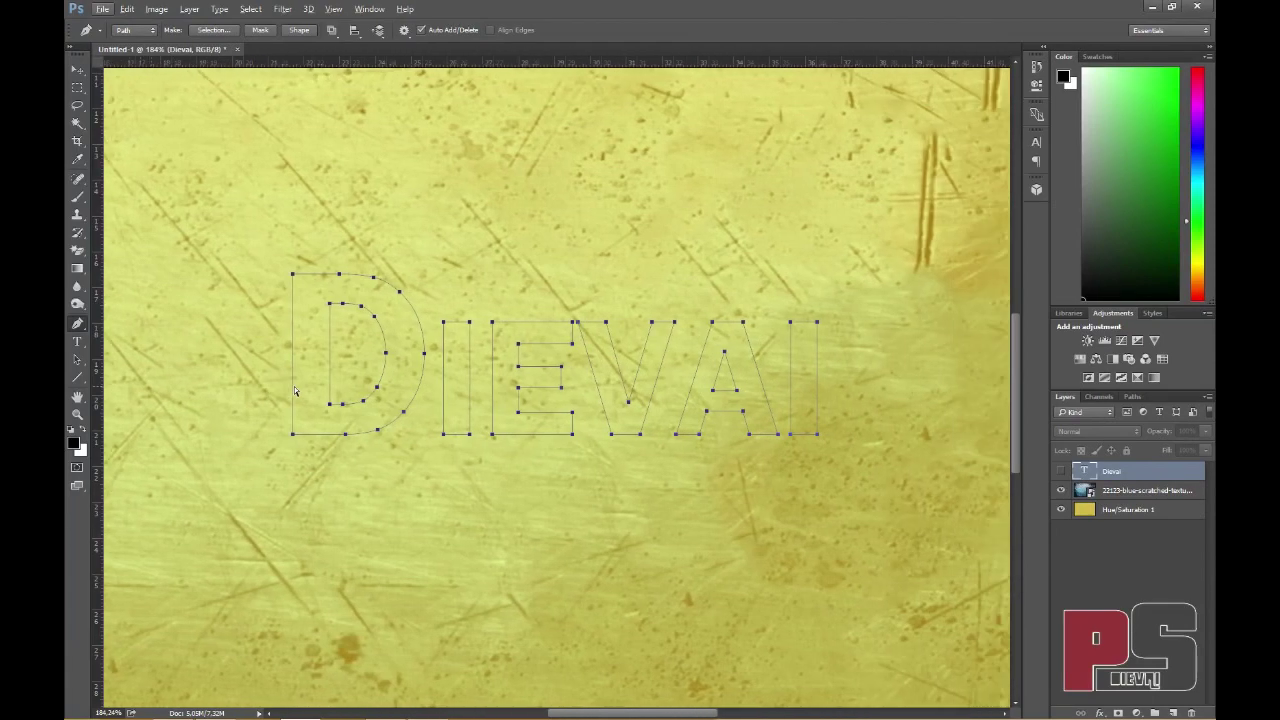
scroll(294, 391, "up", 1)
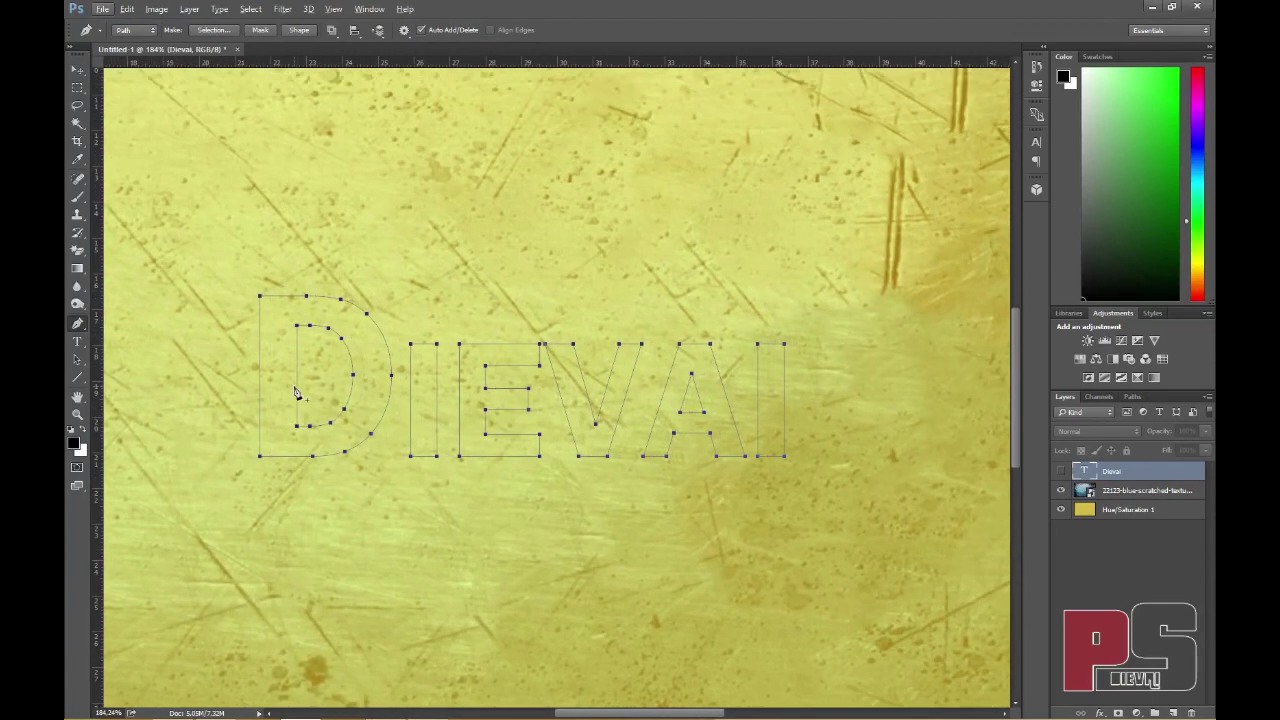
left_click(538, 336, "ctrl")
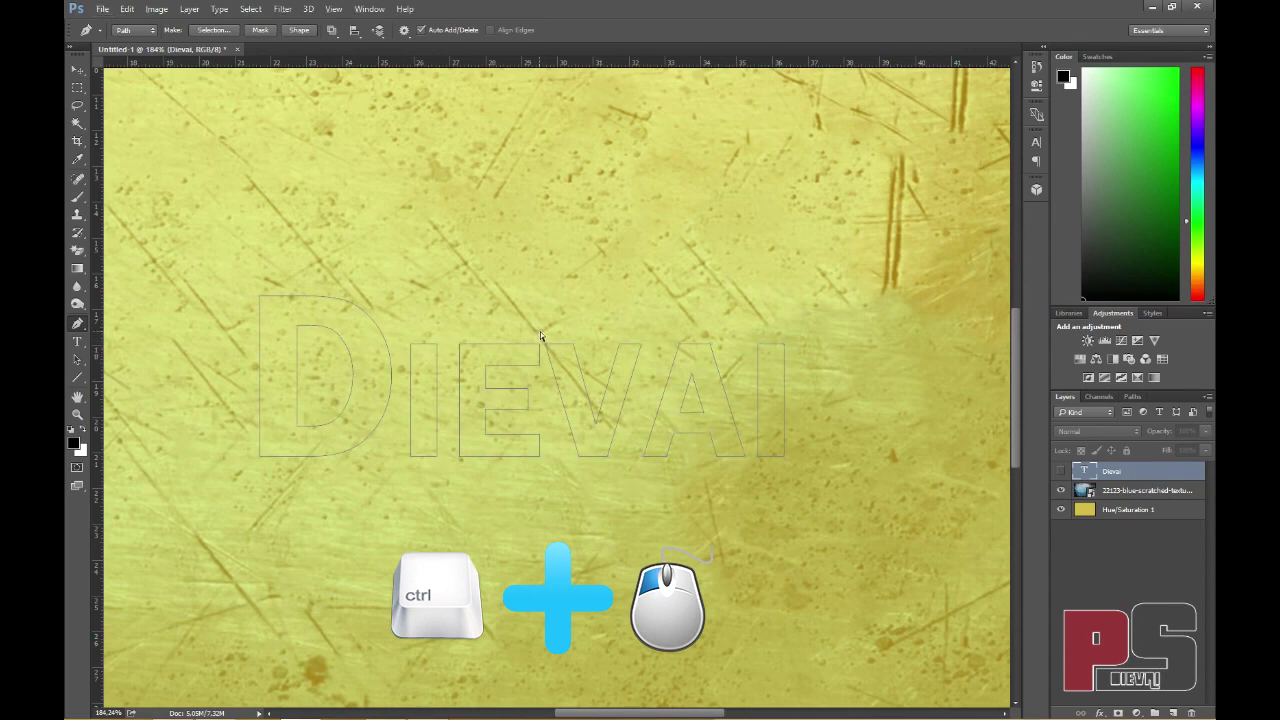
left_click(551, 349, "ctrl")
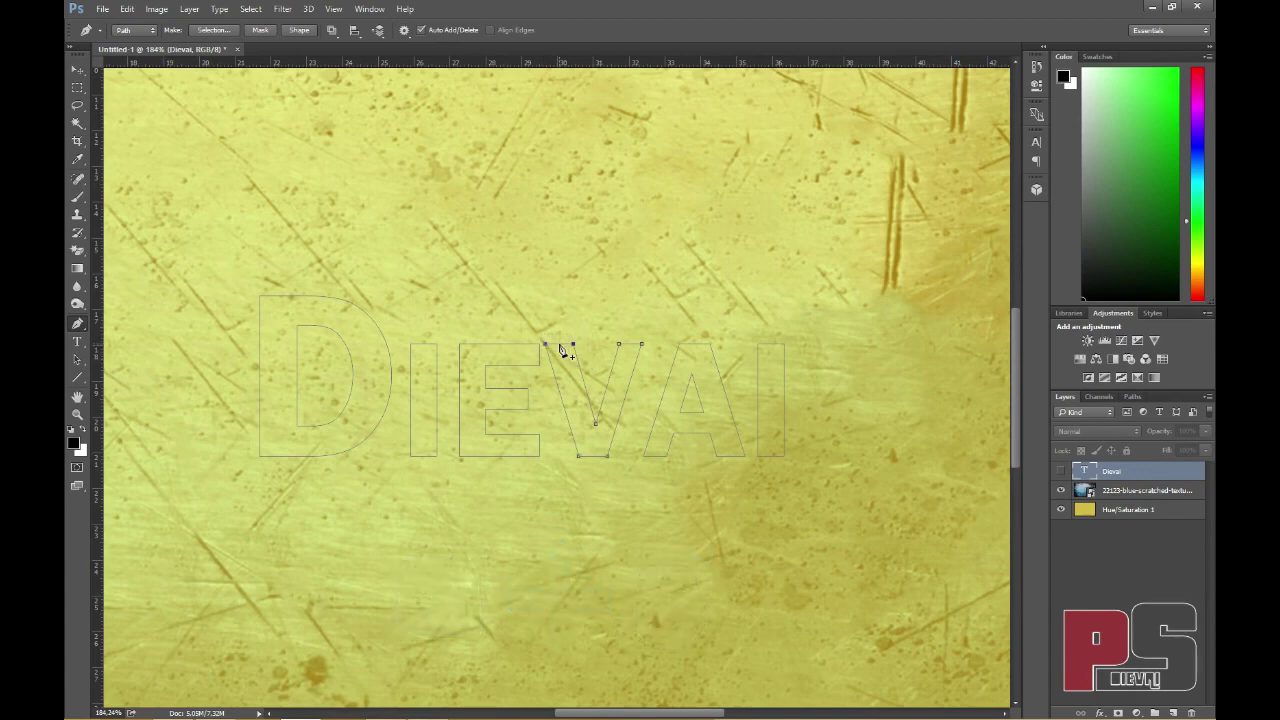
key("shift+Up")
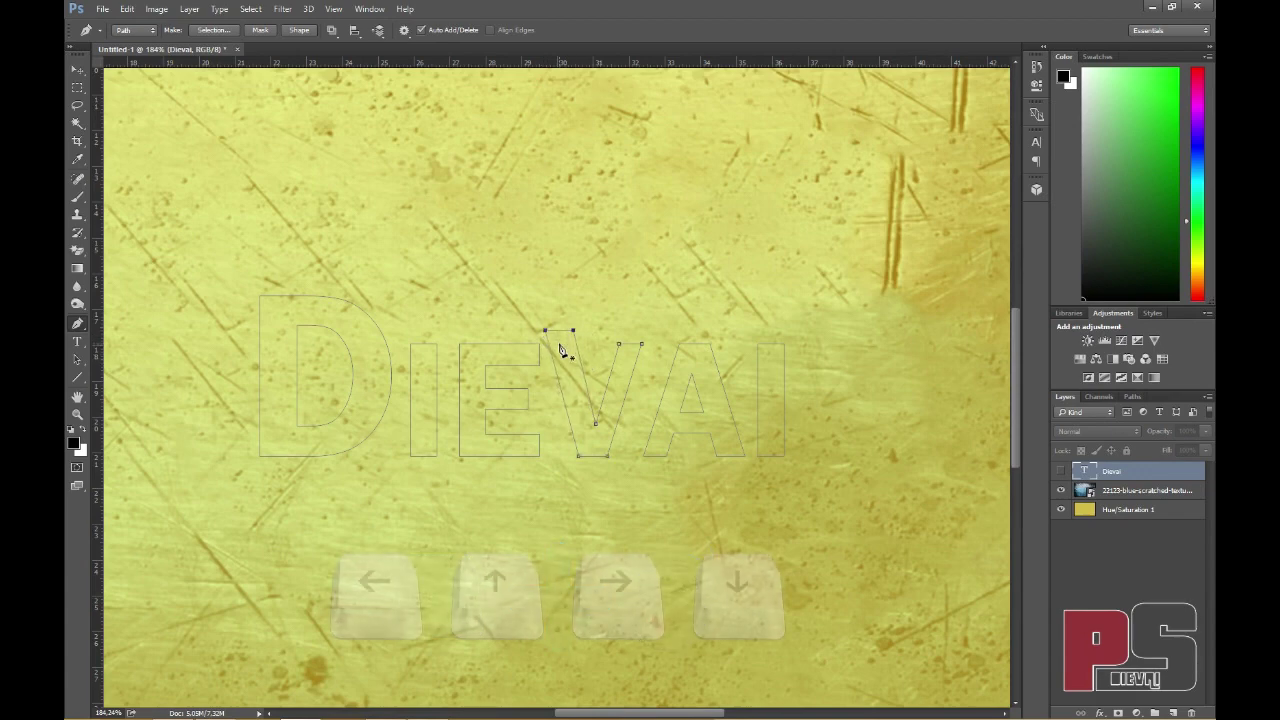
key("Left")
key("Left")
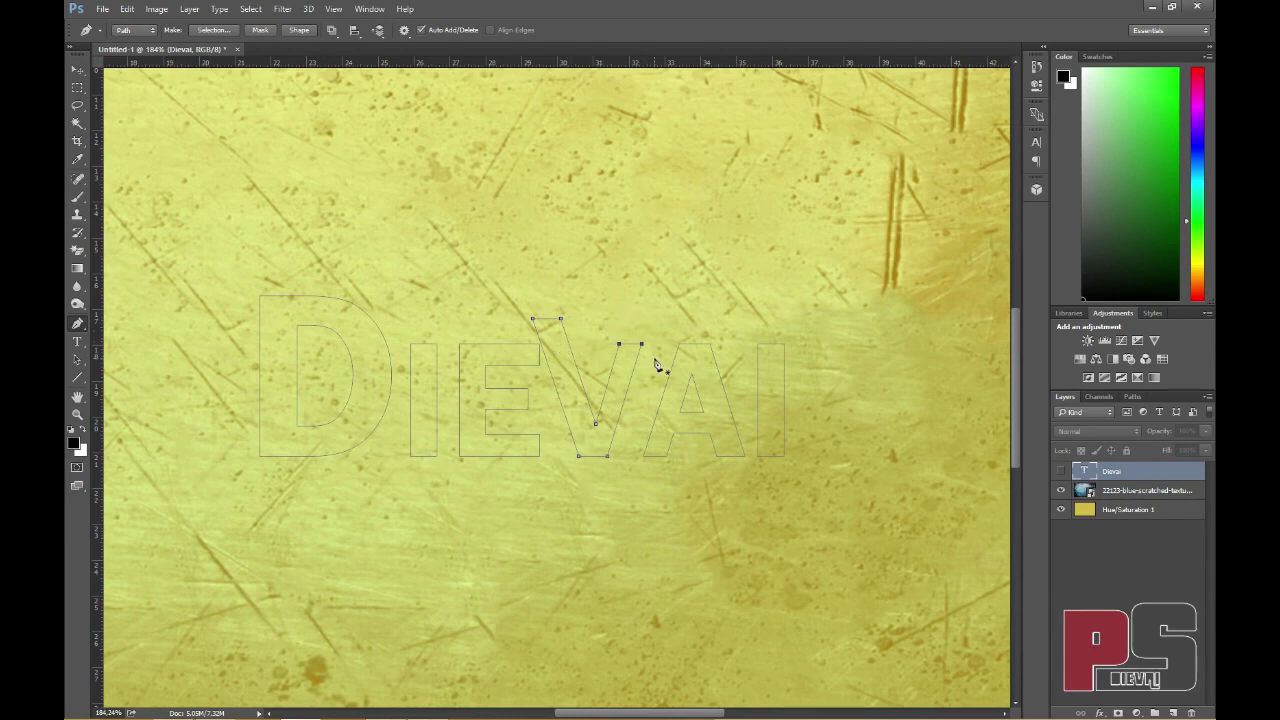
- Raise the V's two upper-right anchor points level with its left arm and shift them slightly right
key("Up")
key("Up")
key("Up")
key("Up")
key("Up")
key("Up")
key("Up")
key("Up")
key("Up")
key("Up")
key("Up")
key("Right")
key("Right")
key("Right")
key("Right")
key("Up")
key("Up")
key("Up")
key("Right")
key("Right")
key("Right")
- Add anchor points at the tip of the V's right arm and stretch them right into a horizontal bar over the A and last I
left_click(650, 339)
key("ctrl+z")
left_click(680, 340)
left_click(660, 319)
left_click(683, 318)
left_click(680, 340)
key("Right")
key("Right")
key("Right")
key("Right")
key("Right")
key("Right")
key("Right")
key("Right")
key("Right")
key("Right")
key("Right")
key("Right")
key("Right")
key("Right")
key("Right")
key("Right")
key("Right")
key("Right")
key("Right")
key("Right")
key("Right")
key("Right")
key("Right")
key("Right")
key("Right")
key("Right")
key("Right")
key("Right")
key("Right")
key("Right")
key("Right")
key("Right")
key("Right")
key("Right")
key("Right")
key("Right")
key("Right")
key("Right")
key("Right")
key("Right")
key("Right")
key("Right")
key("Right")
key("Right")
key("Right")
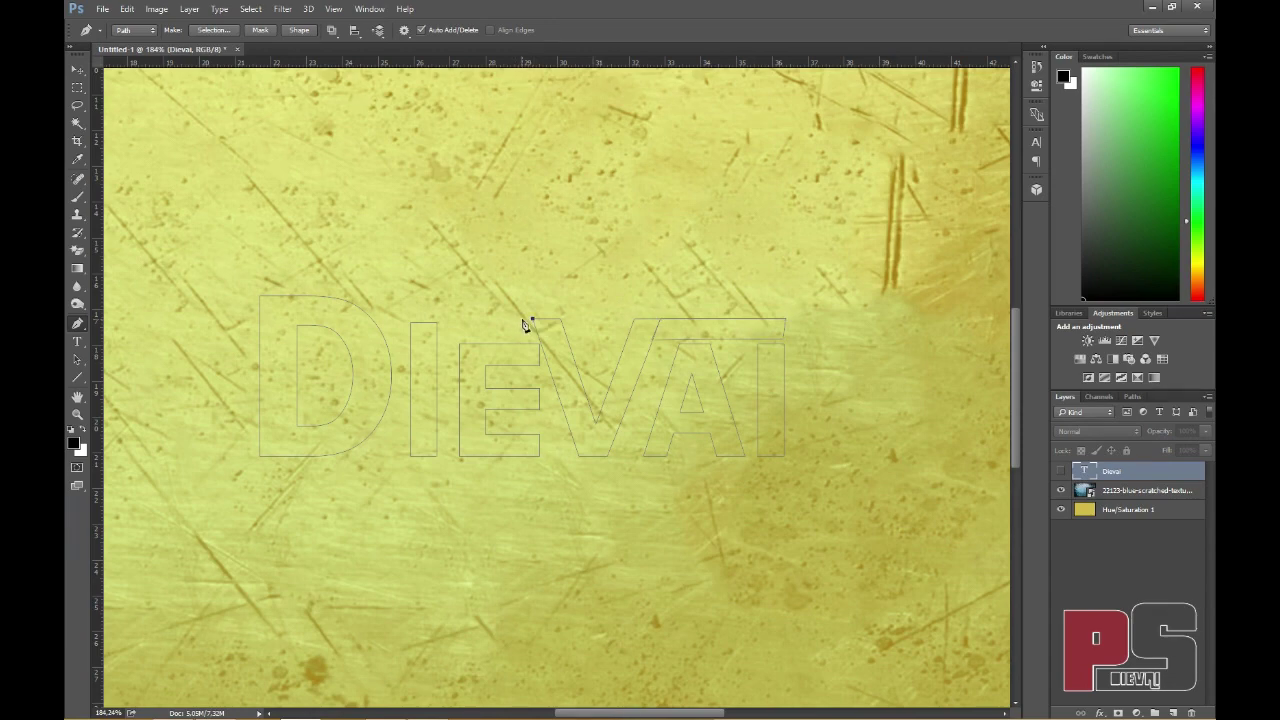
- Add anchor points at the tip of the V's left arm and stretch them left into a horizontal bar reaching toward the D
left_click(532, 318)
left_click(516, 319)
left_click(514, 335)
left_click(536, 334)
key("Left")
key("Left")
key("Left")
key("Left")
key("Left")
key("Left")
key("Left")
key("Left")
key("Left")
key("Left")
key("Left")
key("Left")
key("Left")
key("Left")
key("Left")
key("Left")
key("Left")
key("Left")
key("Left")
key("Left")
key("Left")
key("Left")
key("Left")
key("Left")
key("Left")
key("Left")
key("Left")
key("Left")
key("Left")
key("Left")
key("Left")
key("Left")
- Lower the top edge of the first I so it sits below the V's left bar
left_click(445, 346, "ctrl")
key("Down")
key("Down")
key("Down")
key("Down")
key("Down")
key("Down")
key("Down")
key("Down")
key("Down")
key("Down")
key("Down")
- Select the anchor points beside the E's upper-left corner and shift them left toward the first I
left_click(457, 345, "ctrl")
key("Left")
key("Left")
key("Left")
key("Left")
key("Left")
key("Left")
key("Left")
key("Left")
key("Left")
key("Left")
key("Left")
key("Left")
key("Left")
key("Left")
key("Left")
key("Left")
key("Left")
key("Left")
key("Left")
key("Left")
key("Left")
key("Left")
key("Left")
key("Left")
key("Left")
key("Left")
- Convert the reshaped Dievai letter path into a new anti-aliased selection
left_click(1133, 396)
right_click(1100, 415)
left_click(1095, 464)
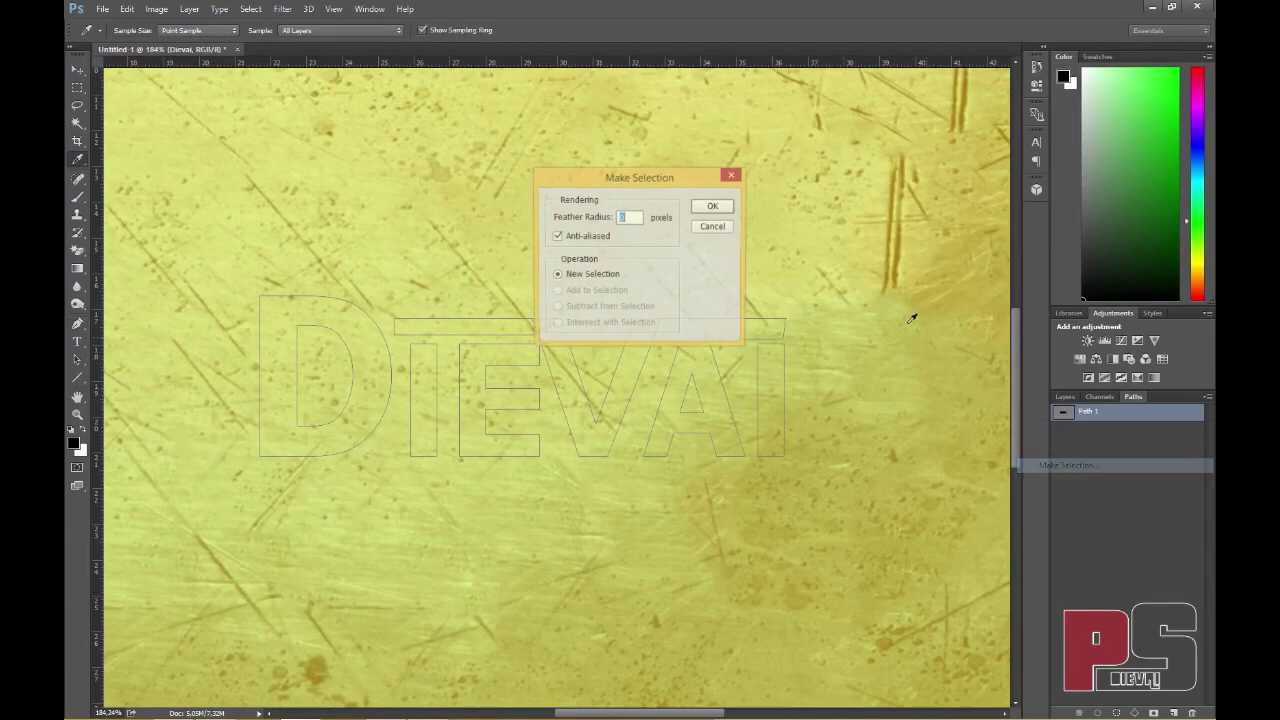
left_click(713, 207)
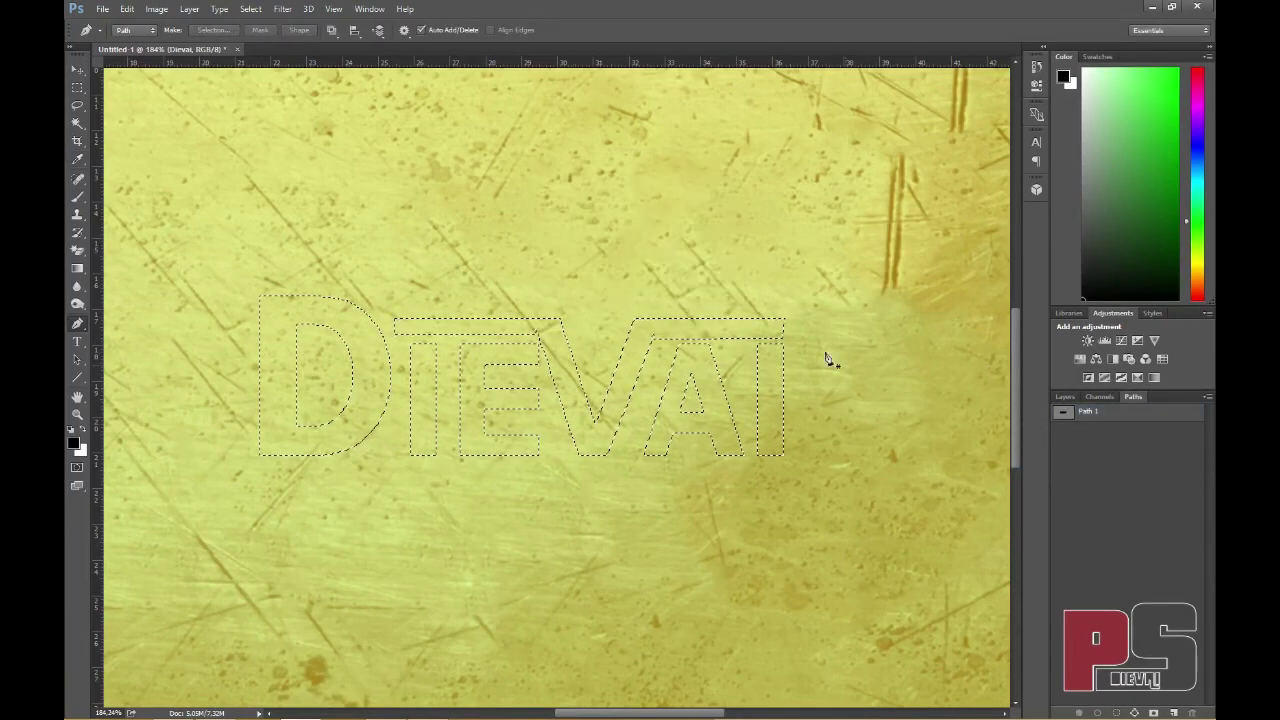
- Fill the selected lettering with the black foreground color on a new layer above the Dievai text layer and clear the selection
left_click(1068, 396)
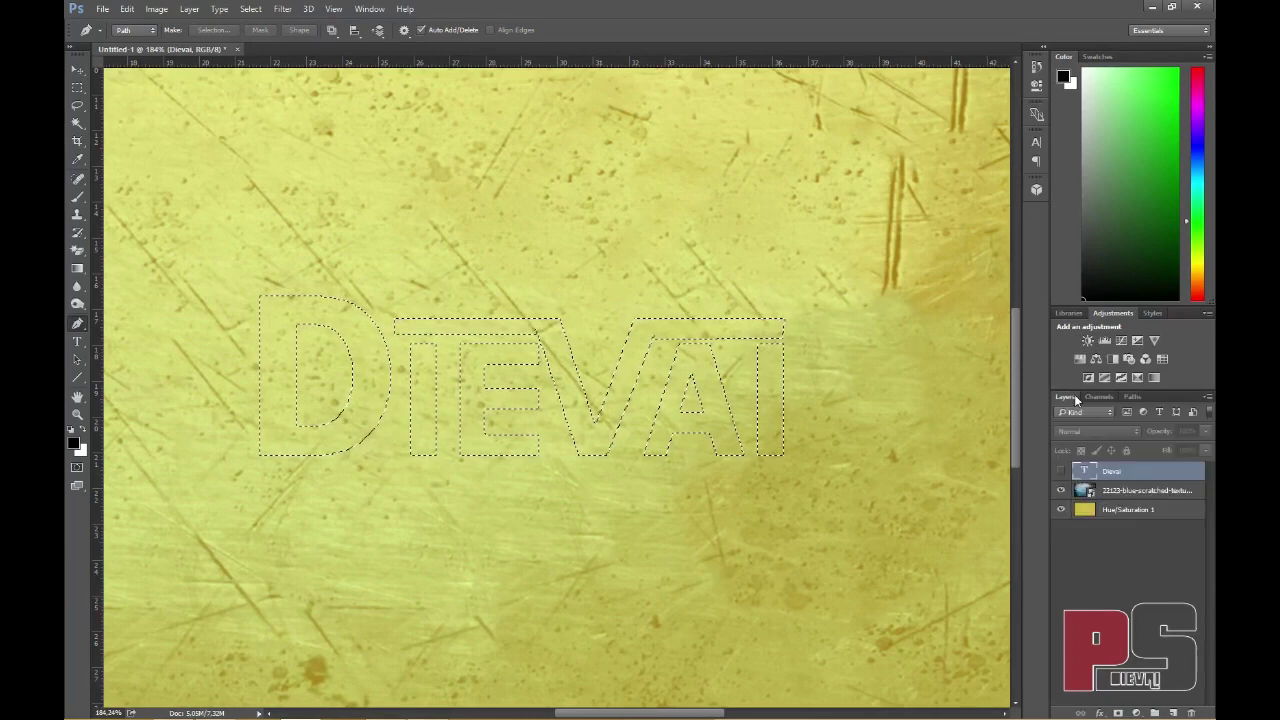
left_click(1173, 712)
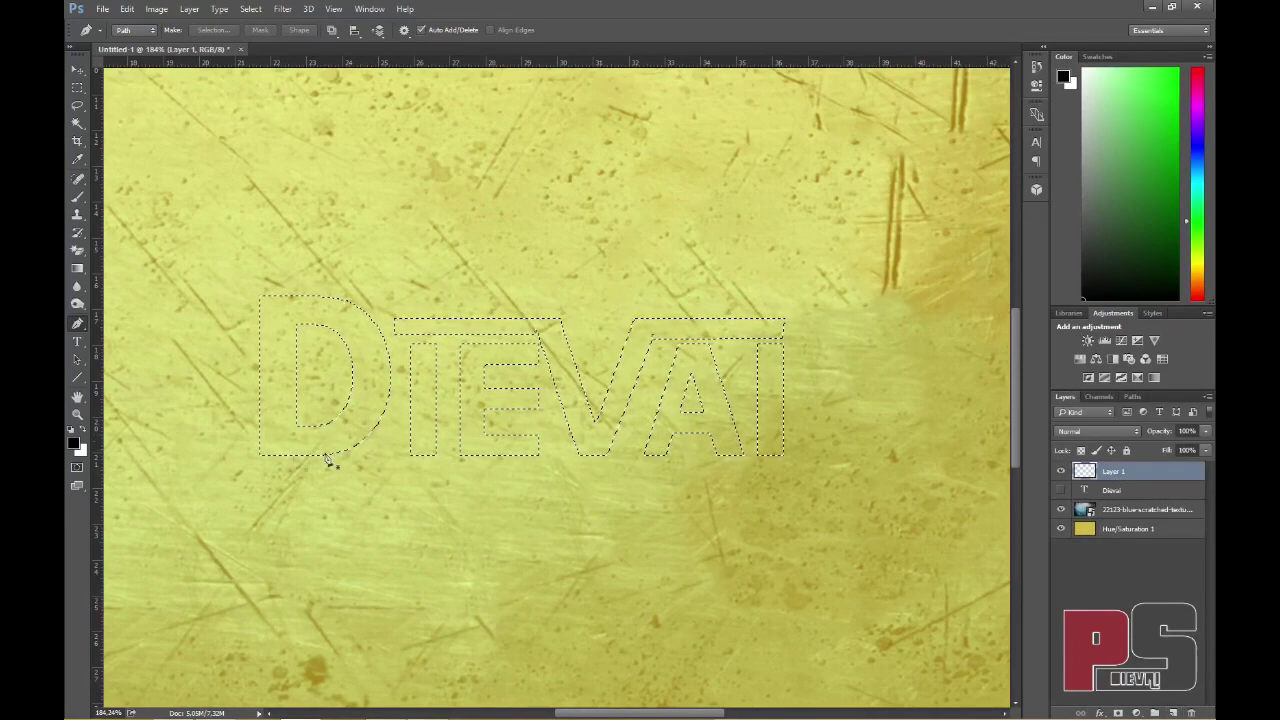
left_click(77, 268)
left_click(140, 278)
left_click(281, 373)
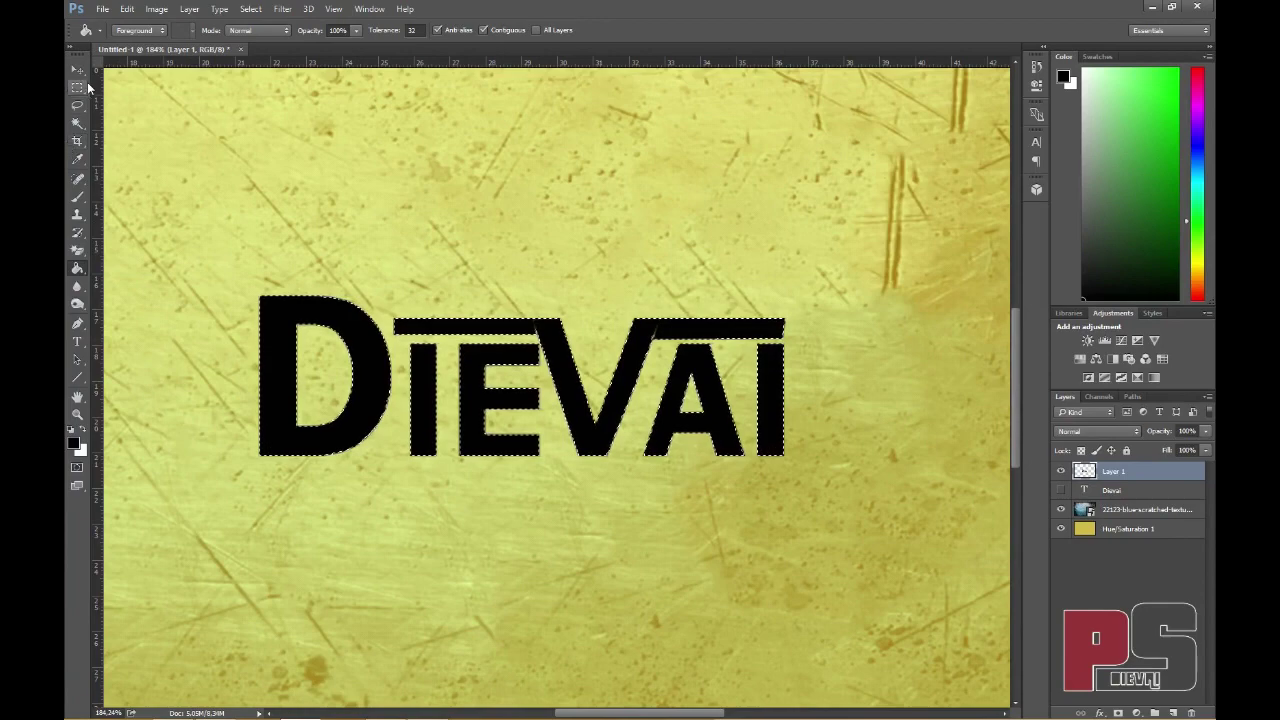
key("ctrl+d")
key("m")
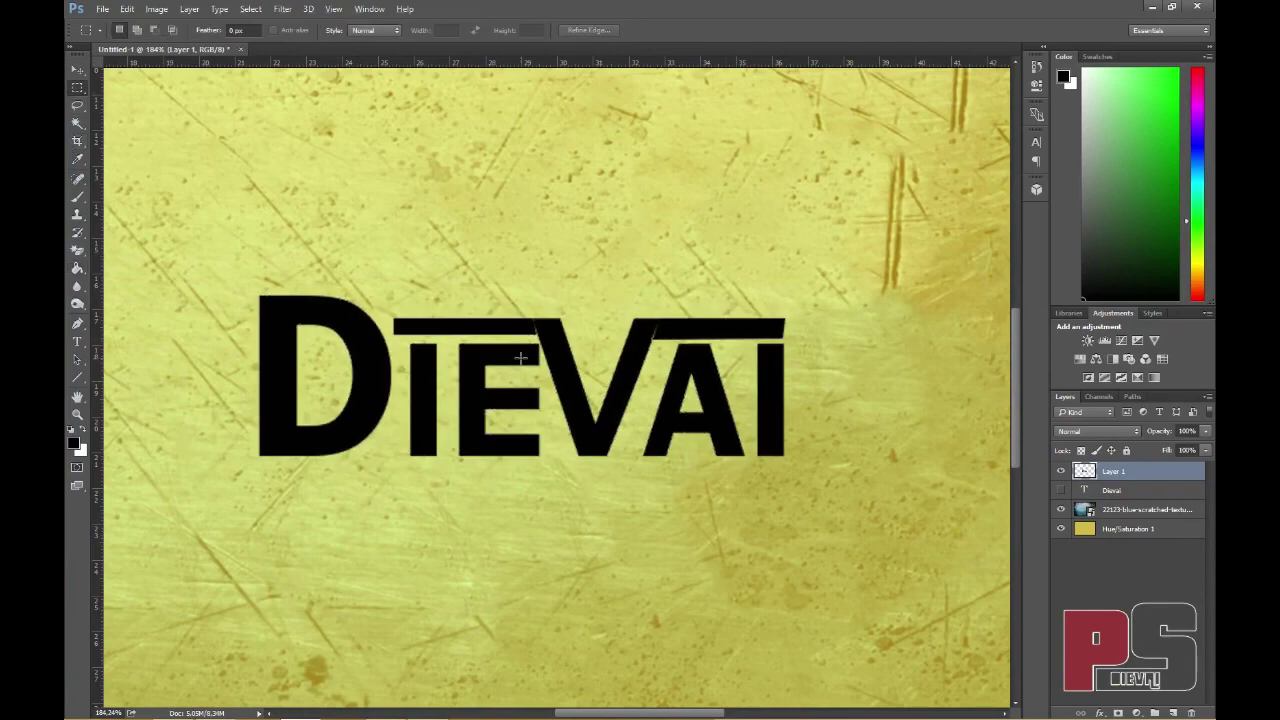
scroll(491, 361, "down", 5)
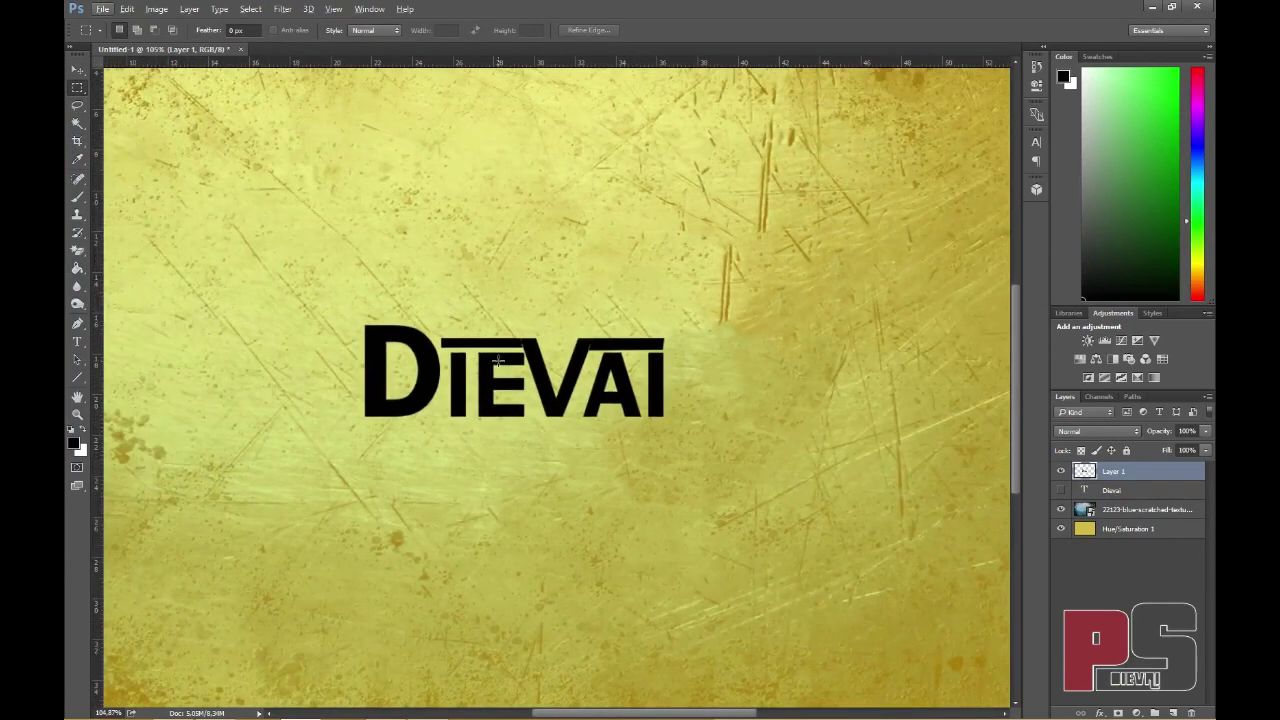